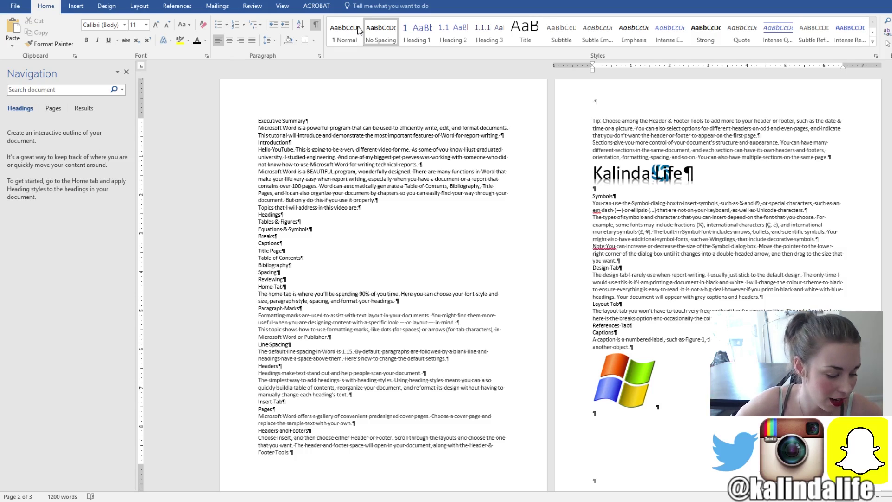
- Apply the Heading 1 style to all main section titles, from Executive Summary and Introduction through to Conclusion
drag(301, 122, 260, 121)
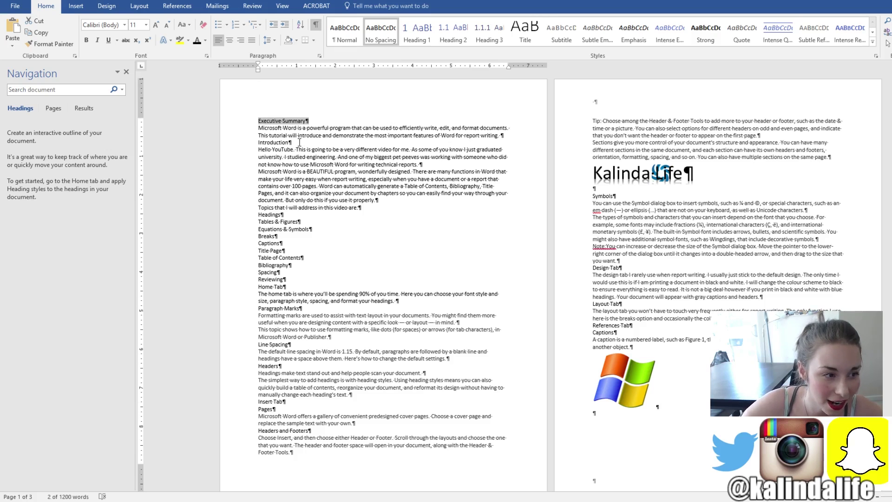
drag(300, 143, 255, 143)
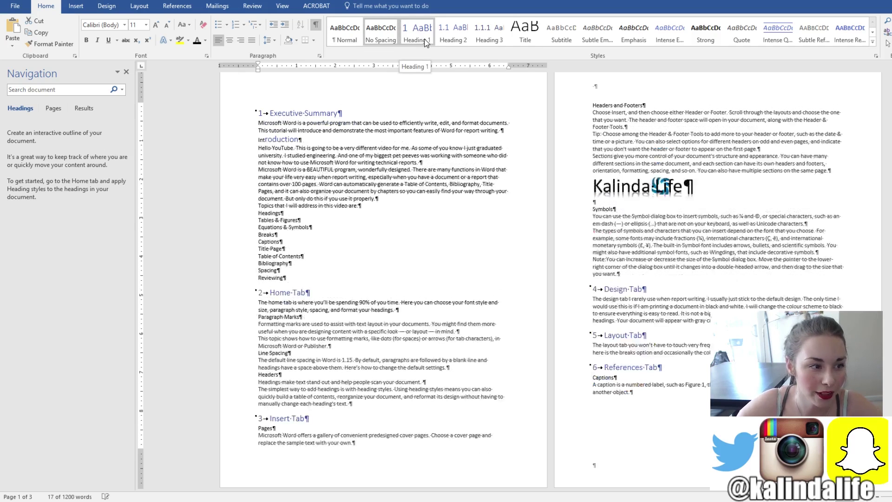
click(426, 41)
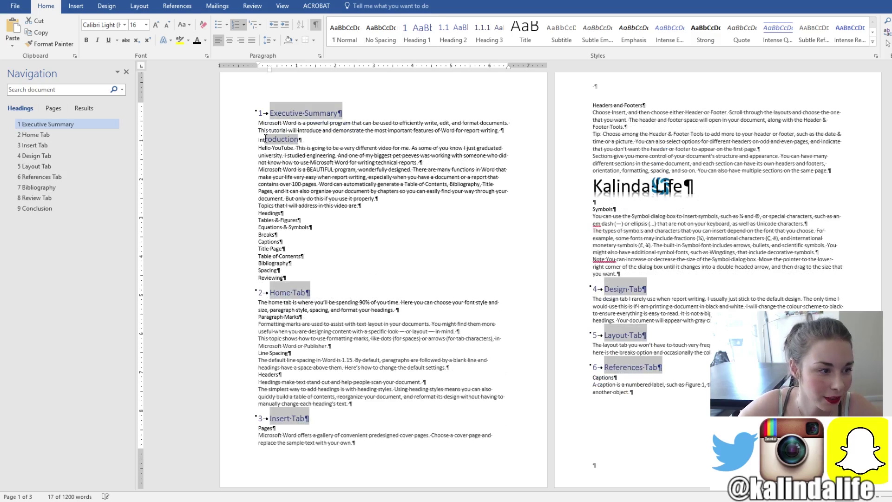
drag(259, 139, 239, 143)
click(421, 33)
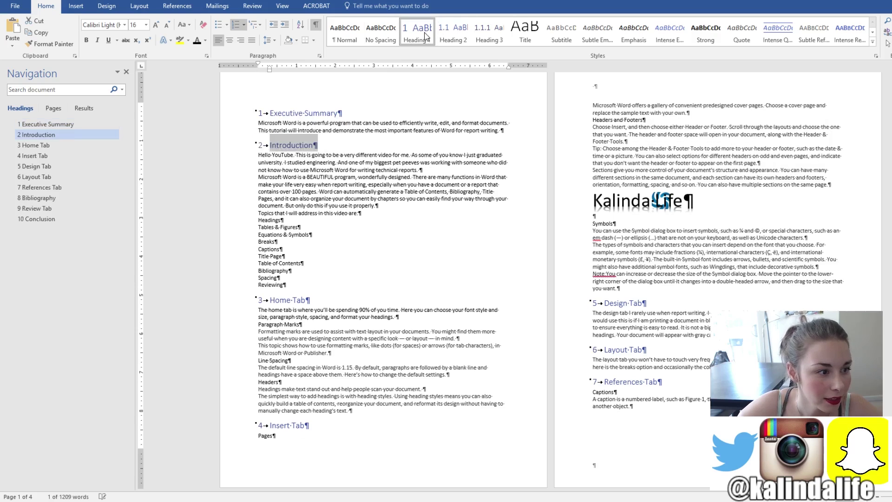
click(302, 264)
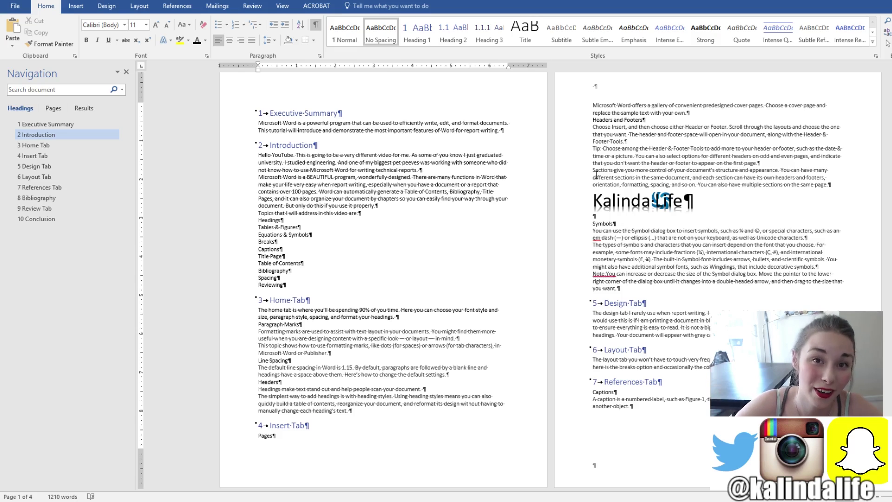
- Apply Heading 2 to the subsection titles Paragraph Marks, Line Spacing, Headers, Pages, Headers and Footers, Symbols, Captions and Table of Contents
scroll(597, 175, up, 1)
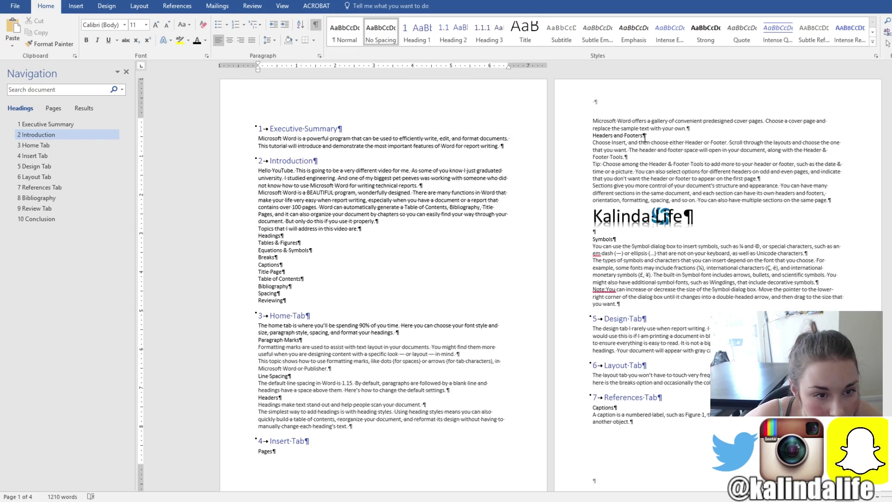
drag(646, 136, 573, 138)
scroll(604, 205, down, 2)
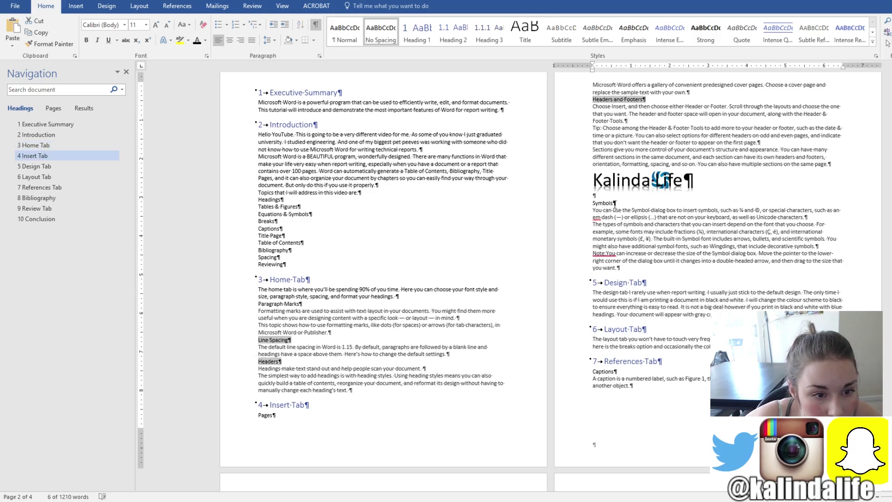
drag(616, 204, 586, 205)
scroll(618, 297, down, 7)
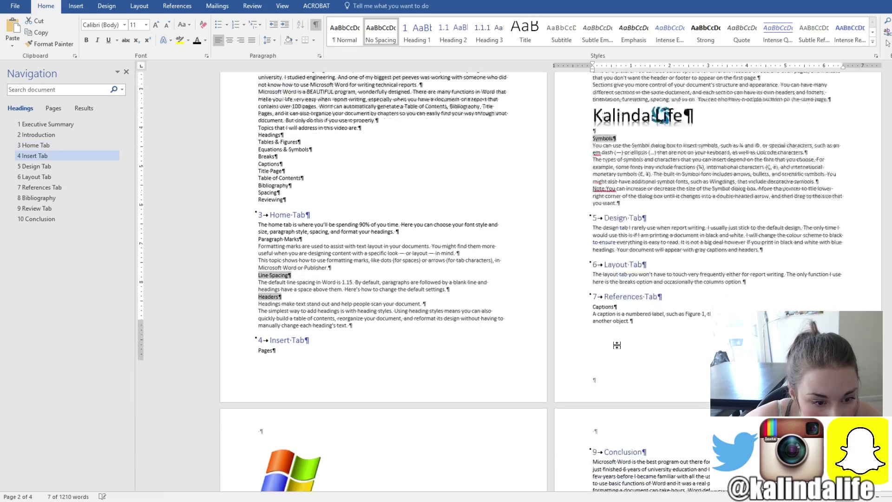
drag(594, 246, 616, 246)
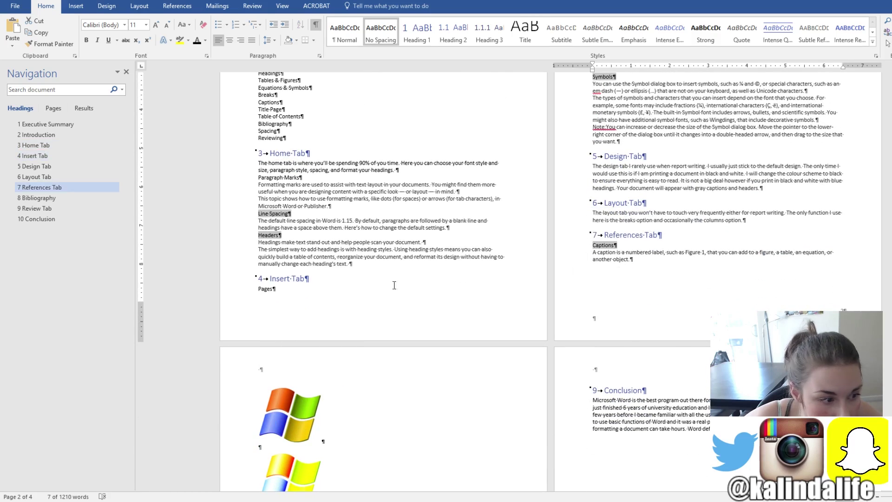
drag(395, 288, 258, 289)
scroll(634, 272, up, 9)
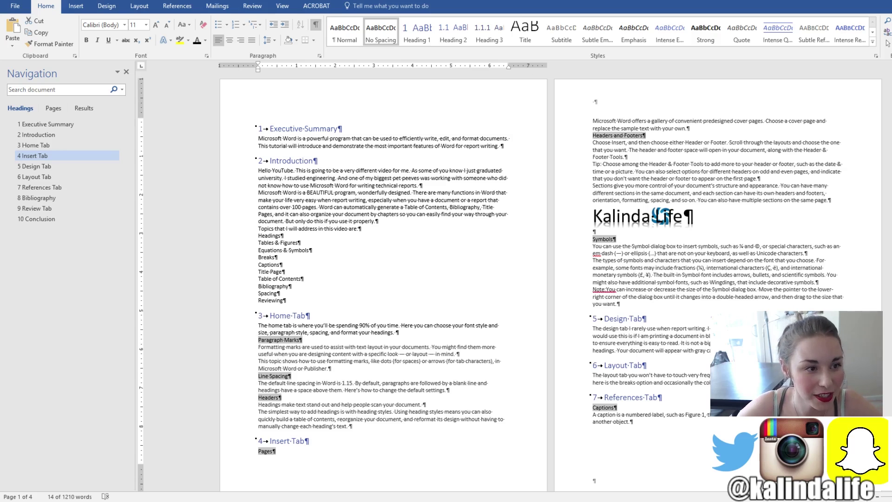
click(455, 34)
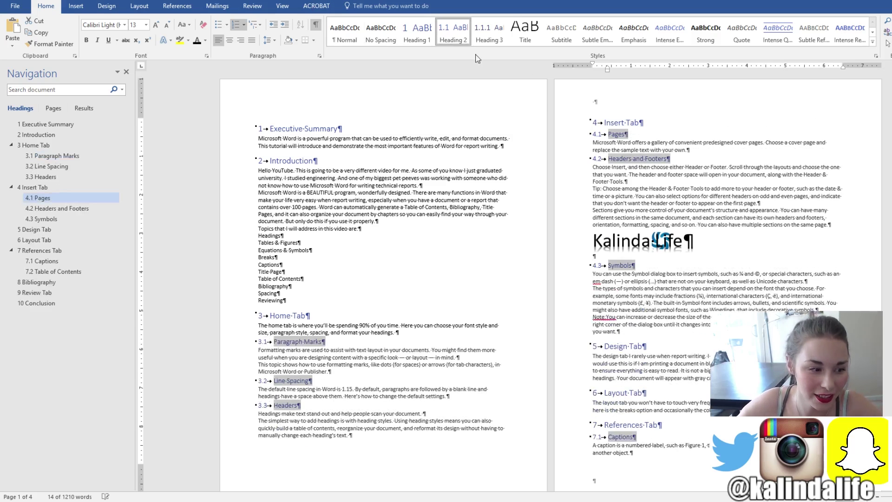
click(703, 205)
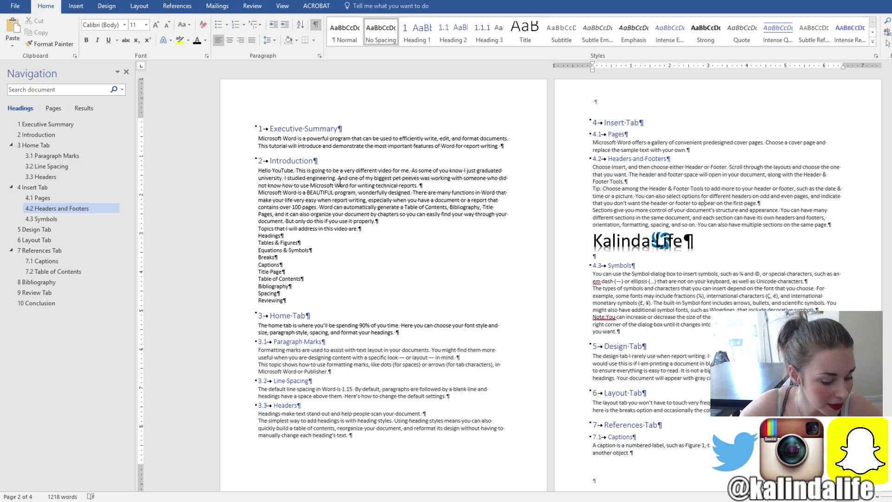
- Remove the multilevel numbering from the headings throughout the whole document by choosing None
key(ctrl+a)
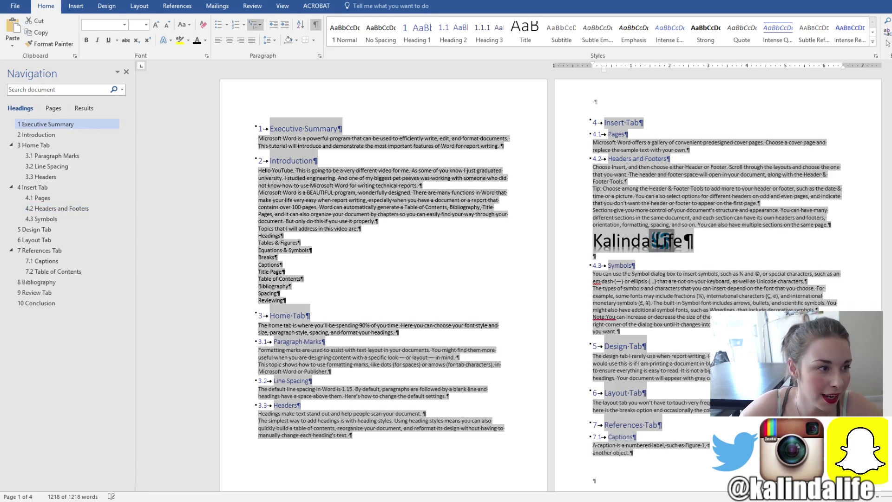
click(260, 25)
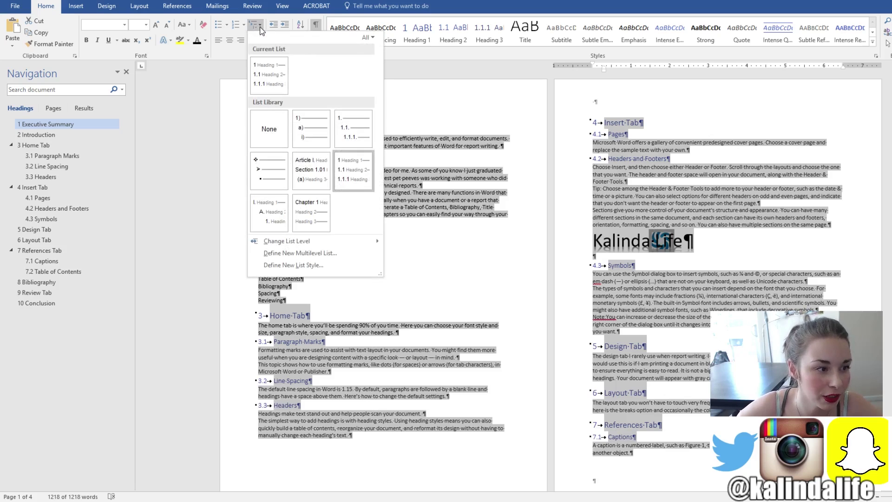
click(270, 135)
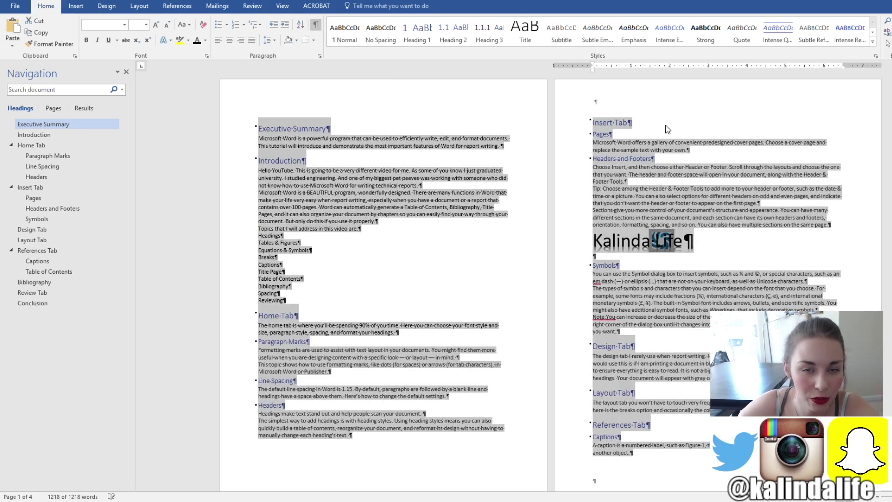
- Try to apply the 1 Heading 1, 1.1 Heading 2, 1.1.1 Heading 3 multilevel list to the entire selected document
click(271, 41)
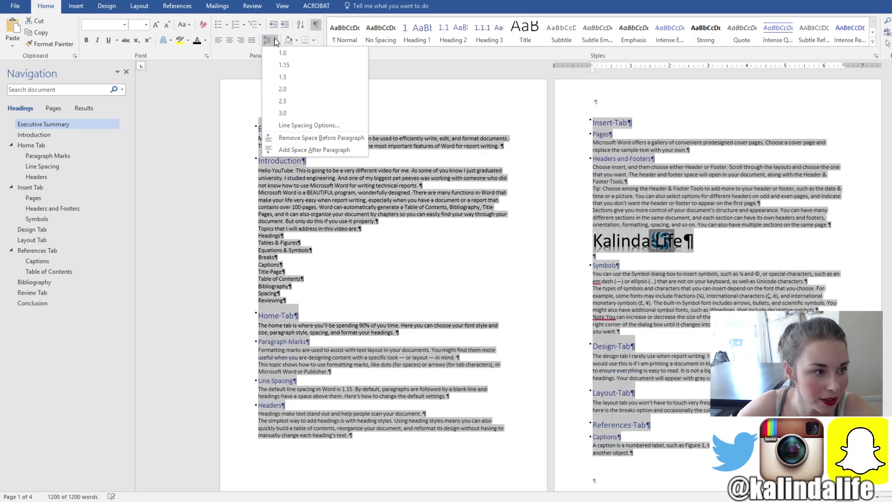
click(257, 24)
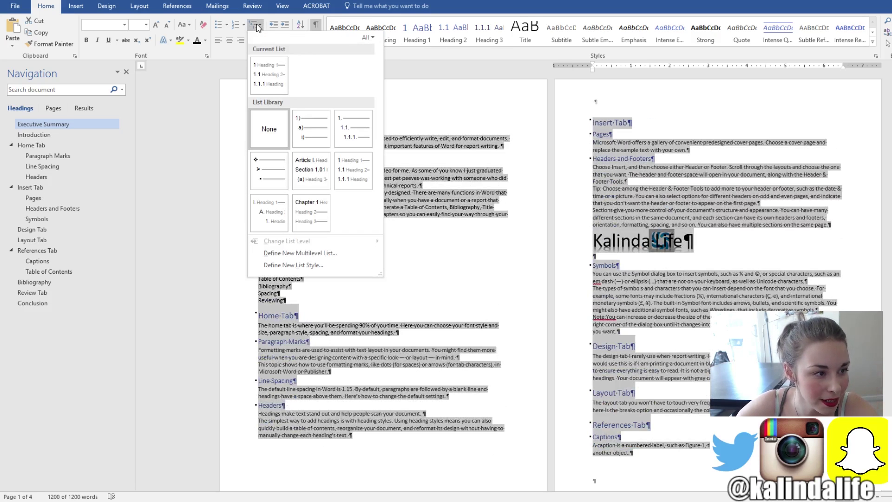
mouse_move(279, 86)
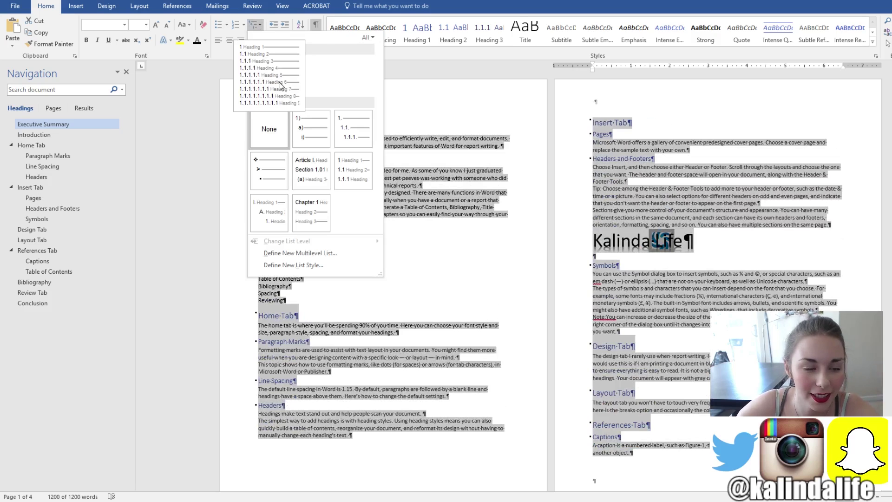
click(279, 86)
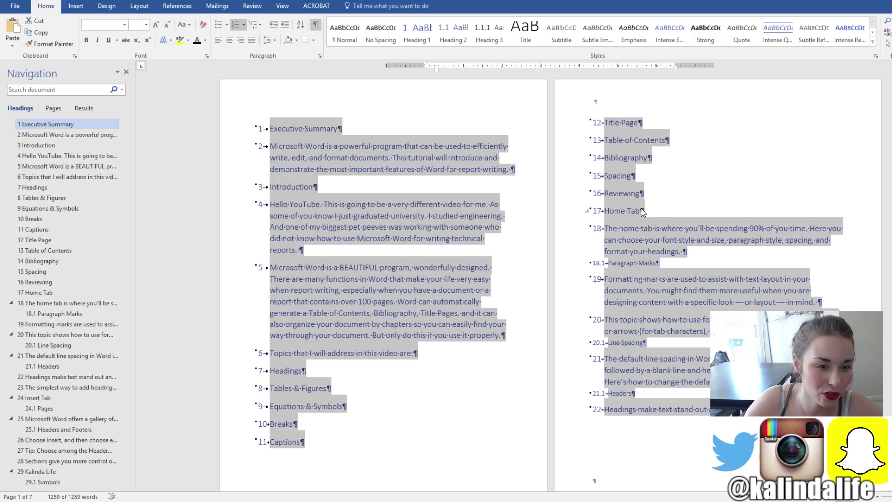
- Undo the multilevel list changes made to the whole document
click(768, 161)
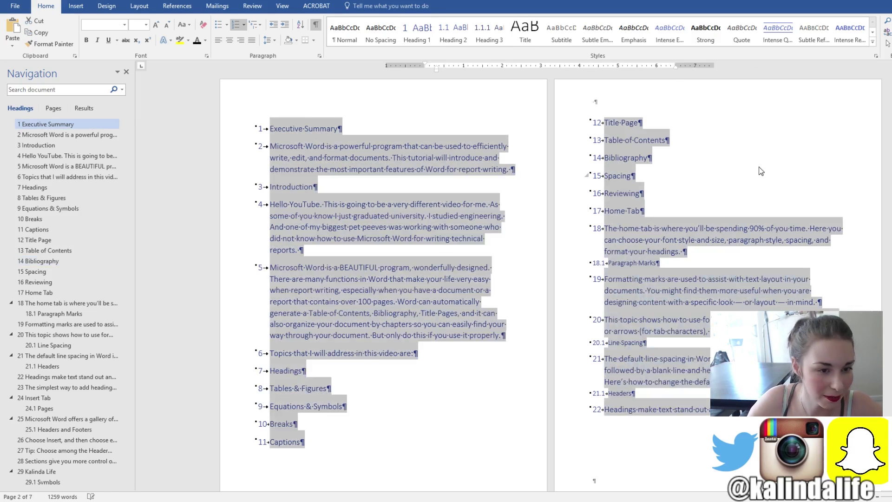
key(ctrl+a)
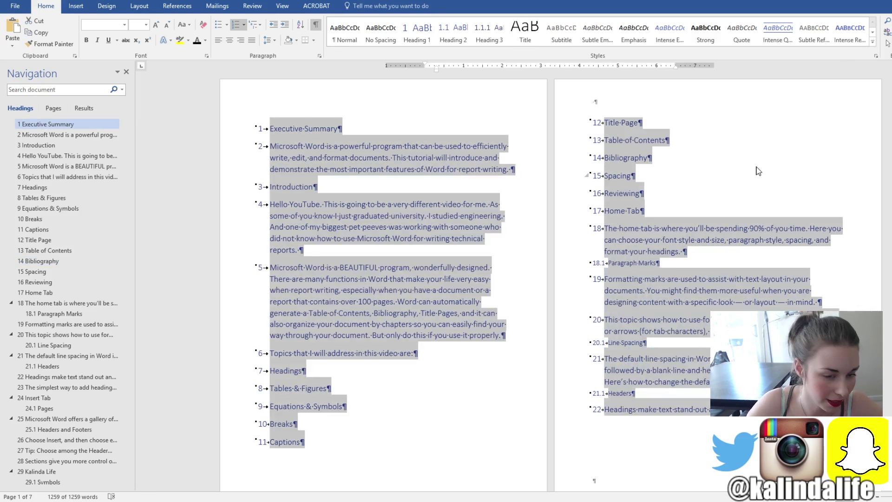
click(686, 162)
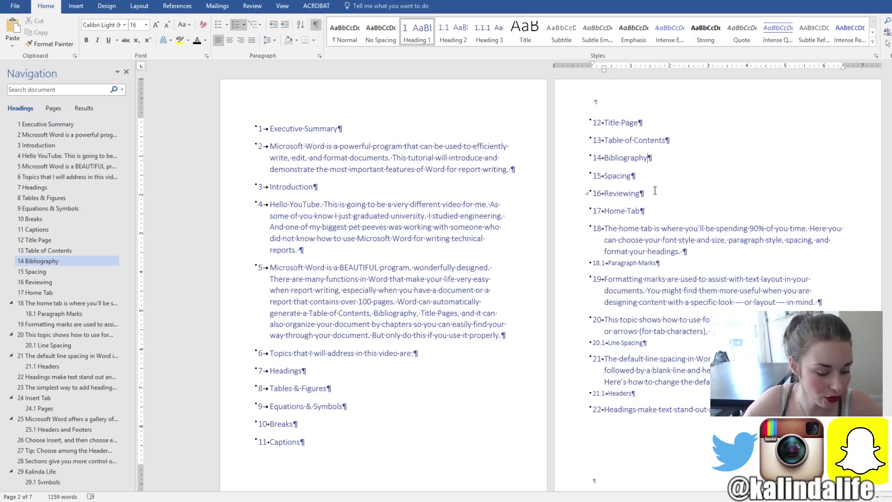
key(ctrl+z)
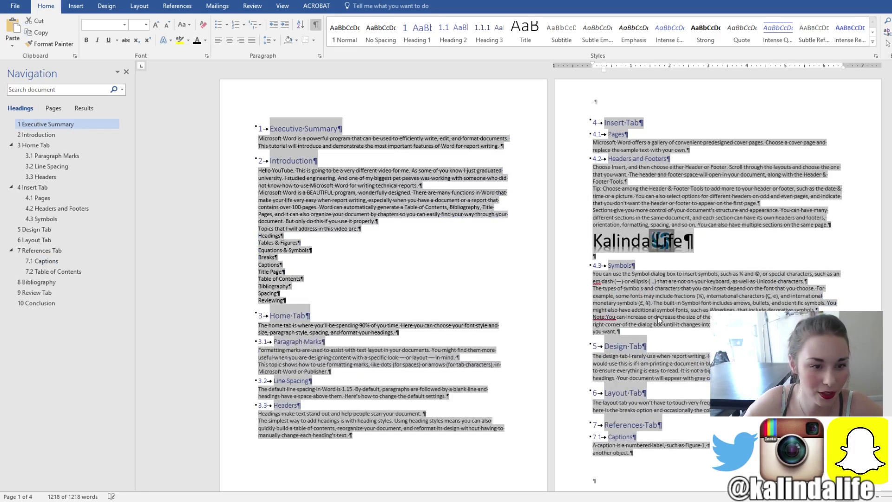
click(674, 297)
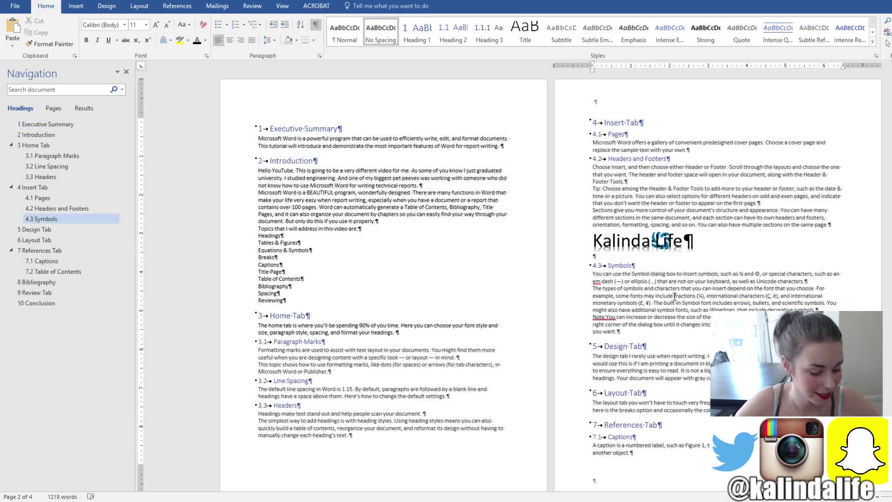
- Set the whole document to 1.5 line spacing and justify its text
key(ctrl+a)
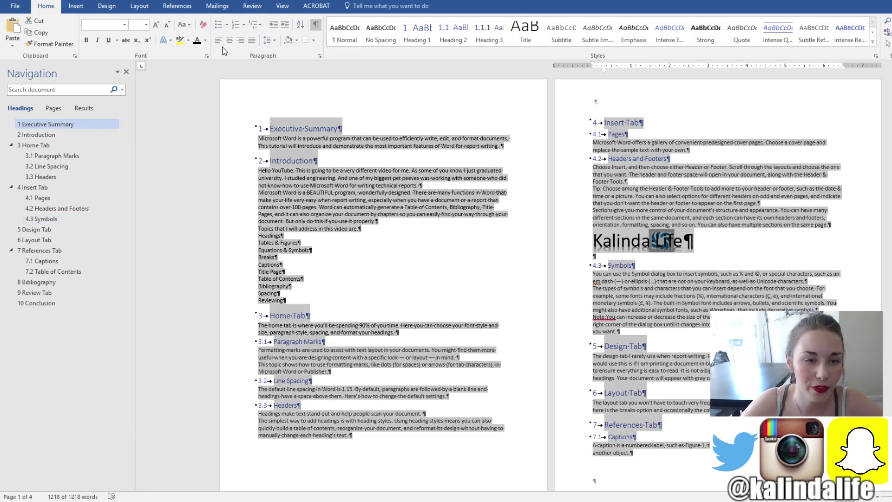
click(275, 42)
click(290, 79)
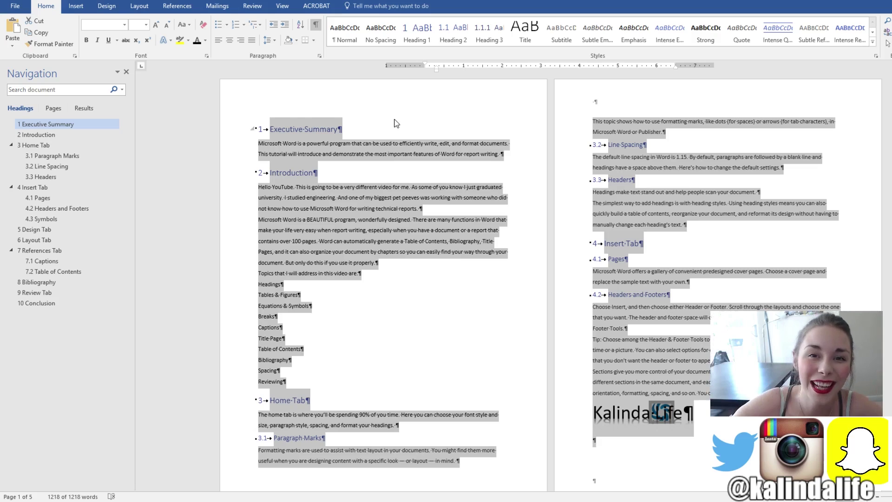
click(253, 43)
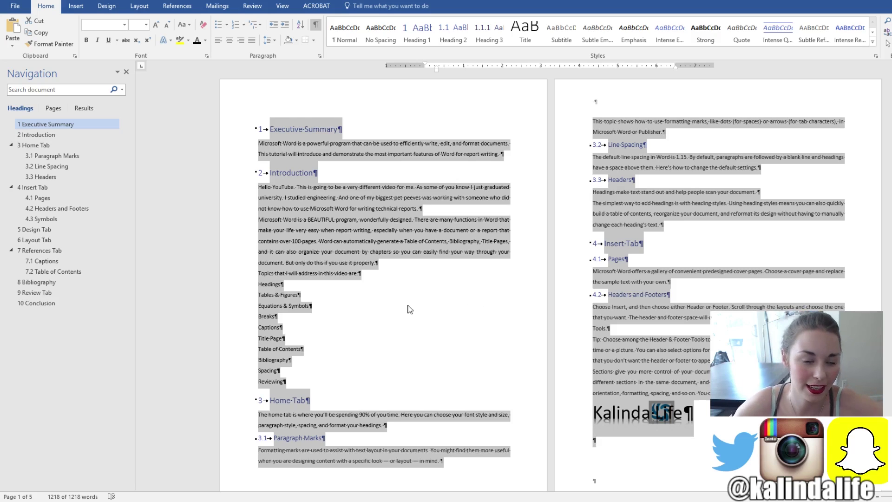
- Review the line spacing and alignment on every page through to the Conclusion section
scroll(481, 310, down, 15)
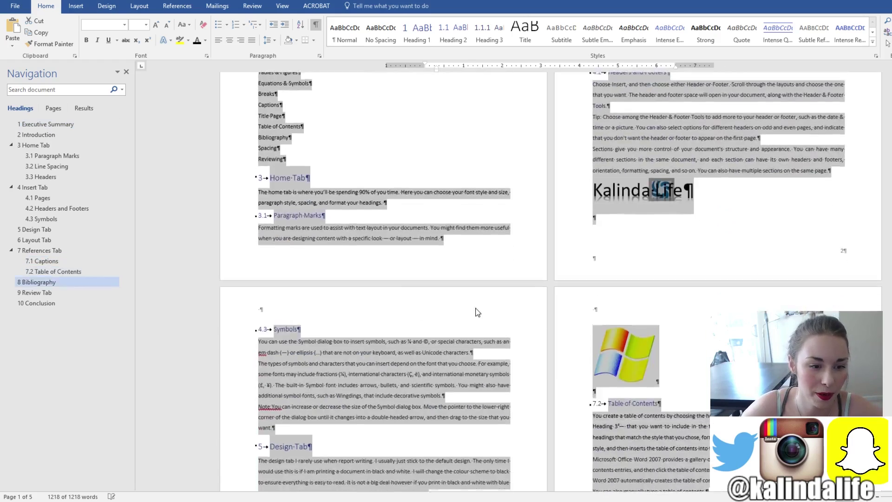
click(720, 155)
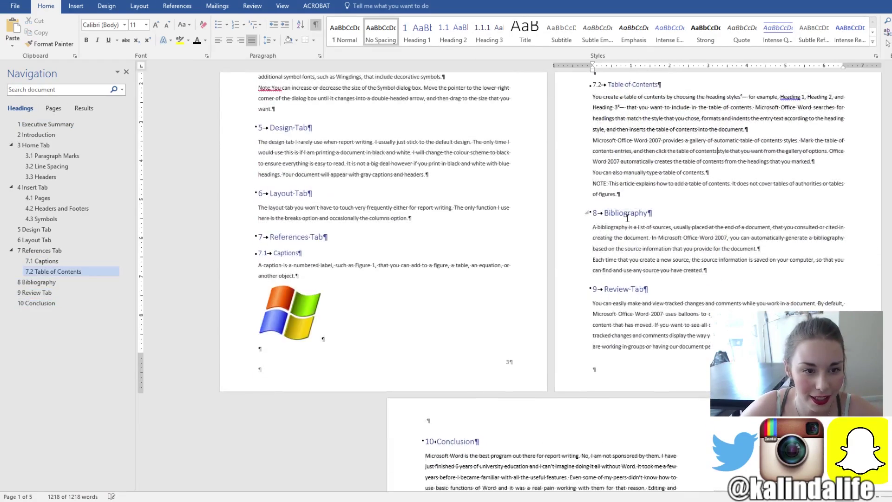
scroll(790, 185, up, 3)
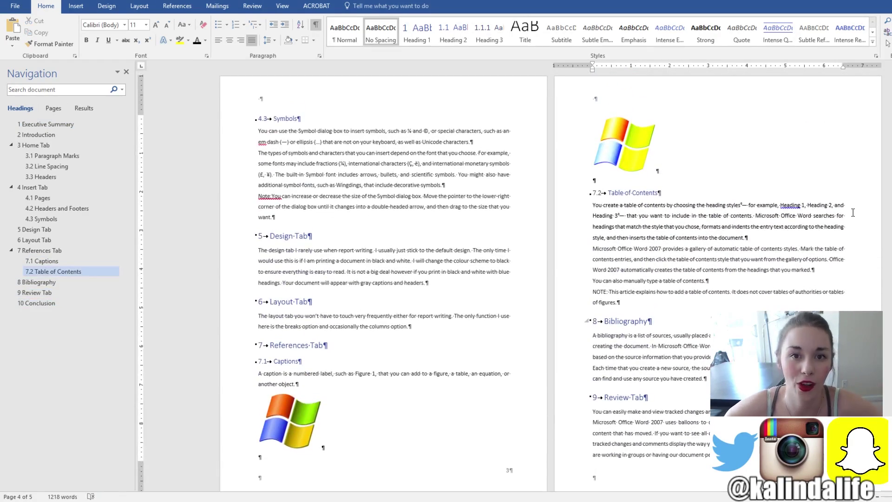
scroll(850, 215, down, 9)
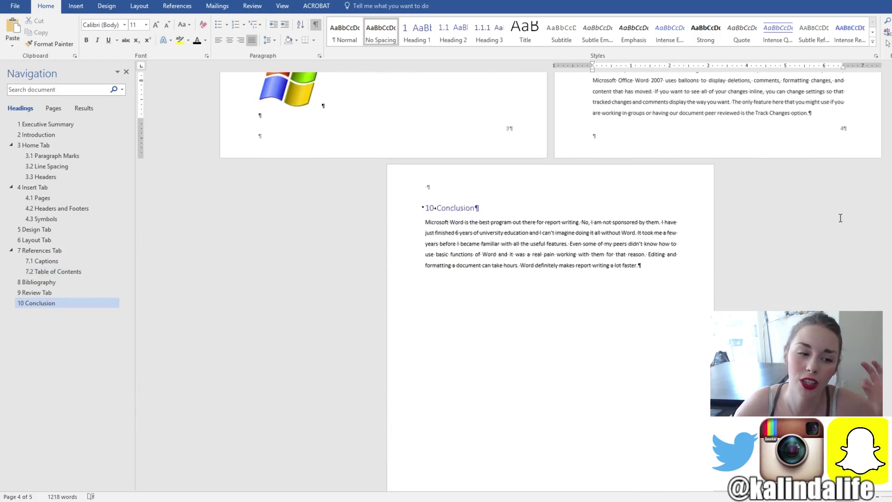
scroll(801, 249, up, 8)
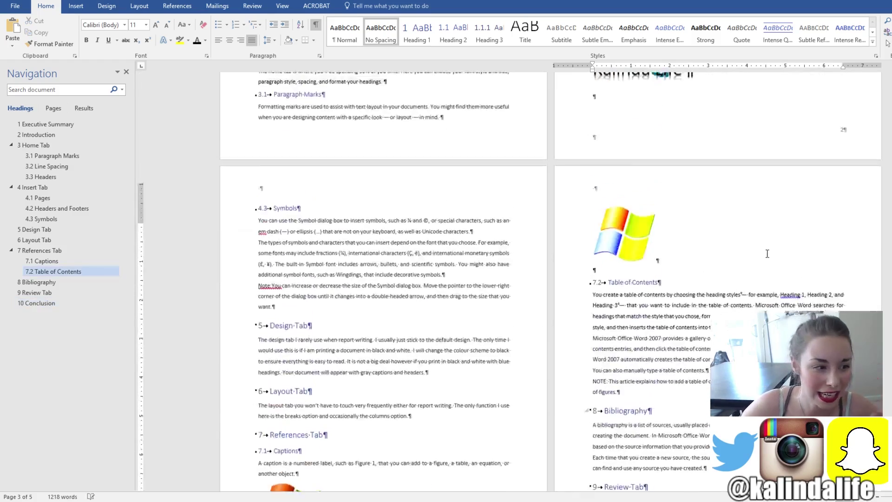
scroll(768, 253, up, 8)
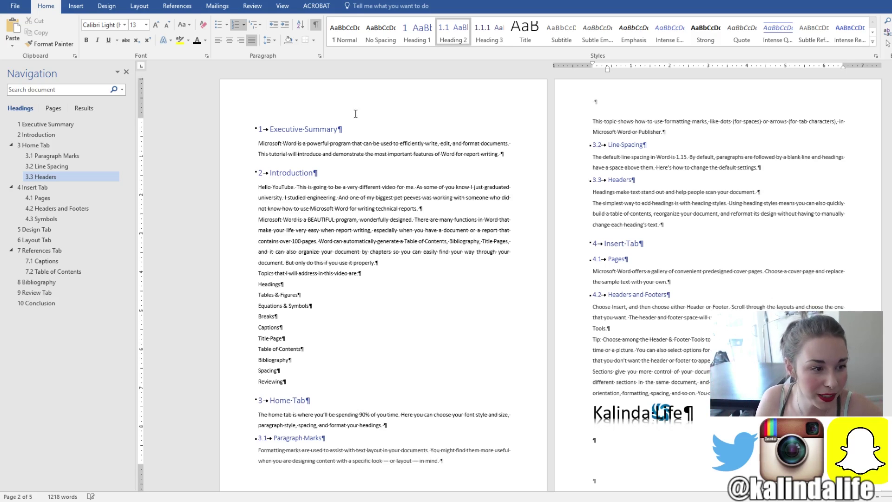
- Hide the paragraph and formatting marks in the document
click(363, 135)
click(328, 171)
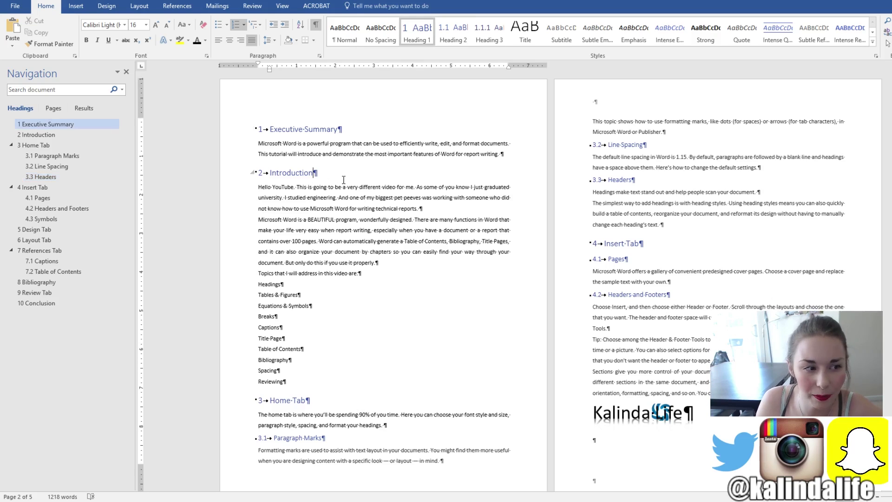
click(318, 28)
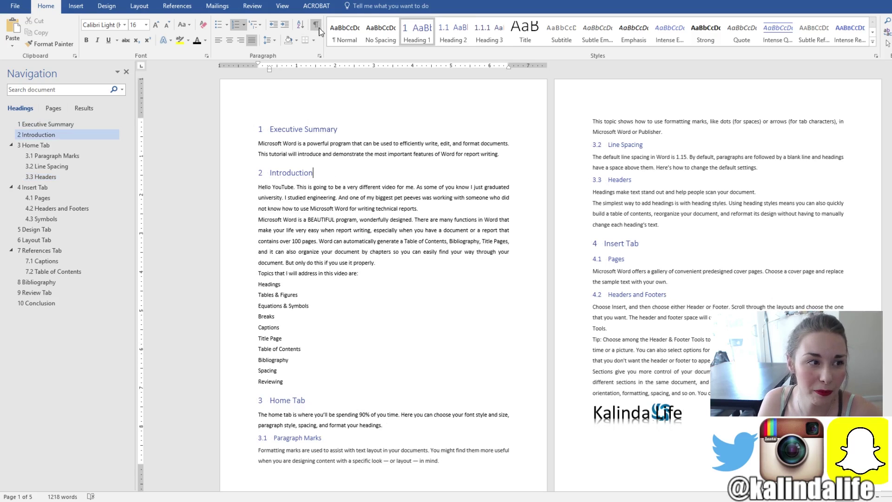
- Show the paragraph and formatting marks throughout the document
click(320, 30)
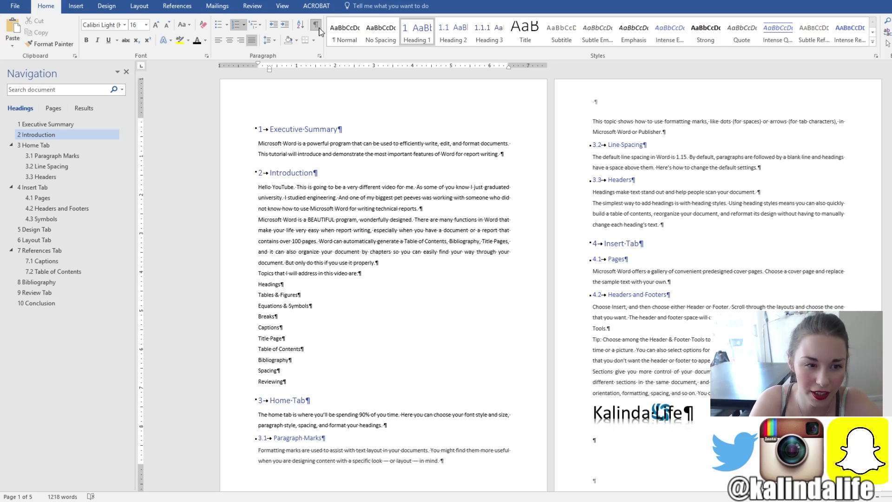
- Try an empty paragraph after the Introduction heading and a tab after the Title Page topic, removing each again
key(Return)
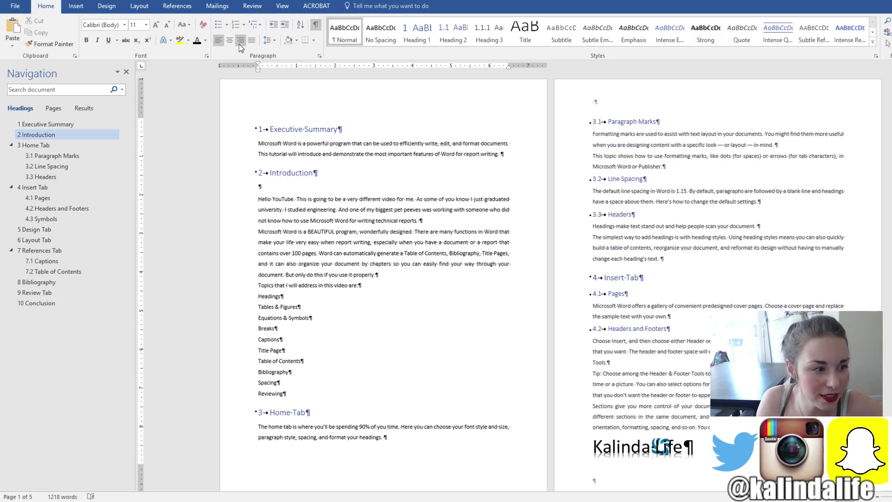
key(BackSpace)
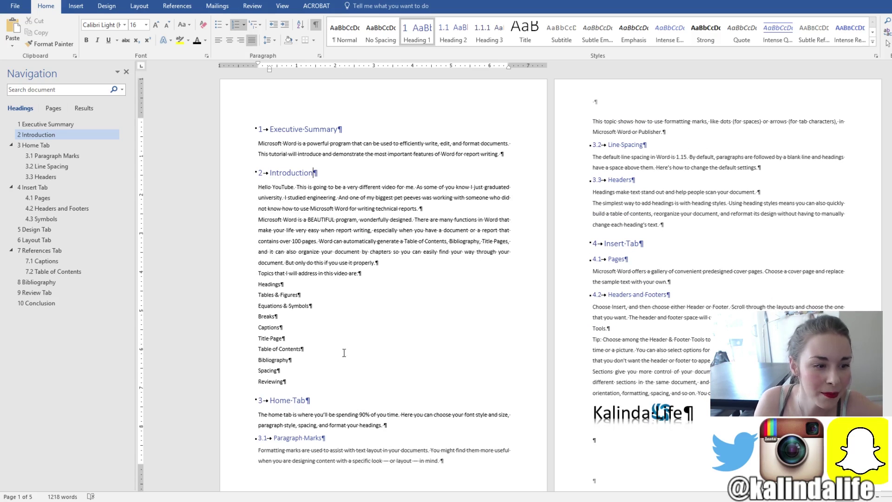
click(341, 338)
key(Tab)
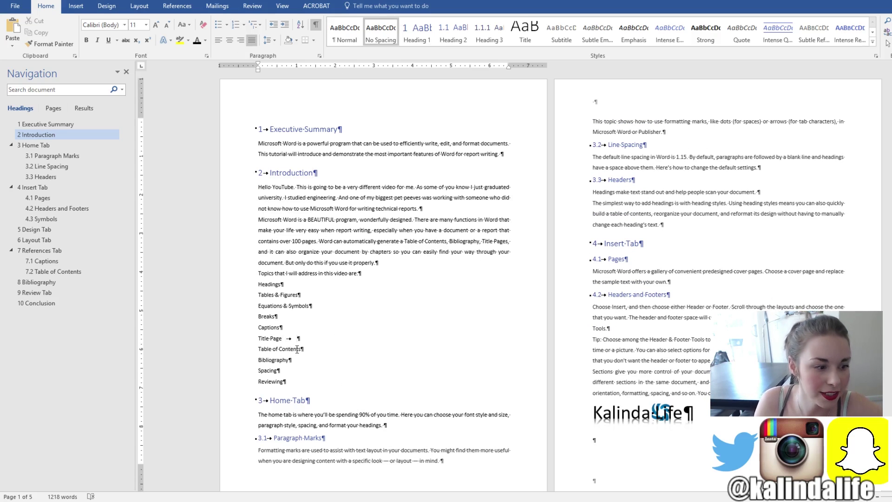
key(BackSpace)
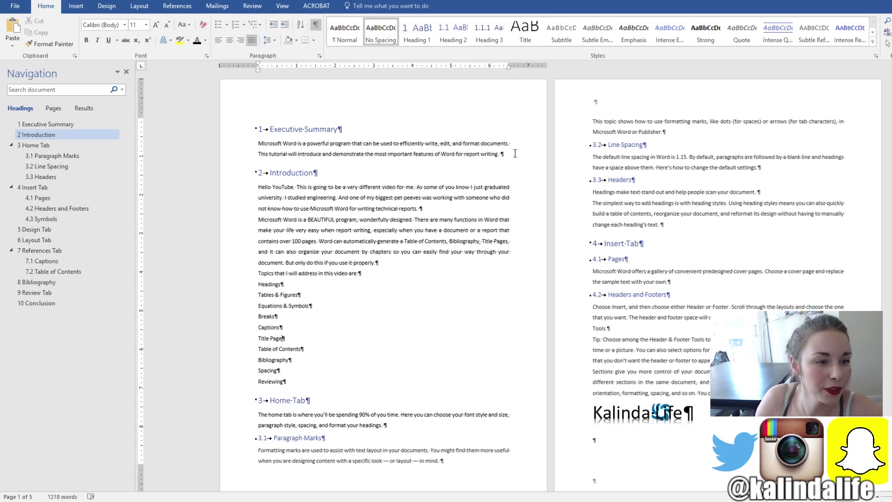
- Try inserting a blank page after the Executive Summary text, and undo it
click(515, 154)
click(76, 5)
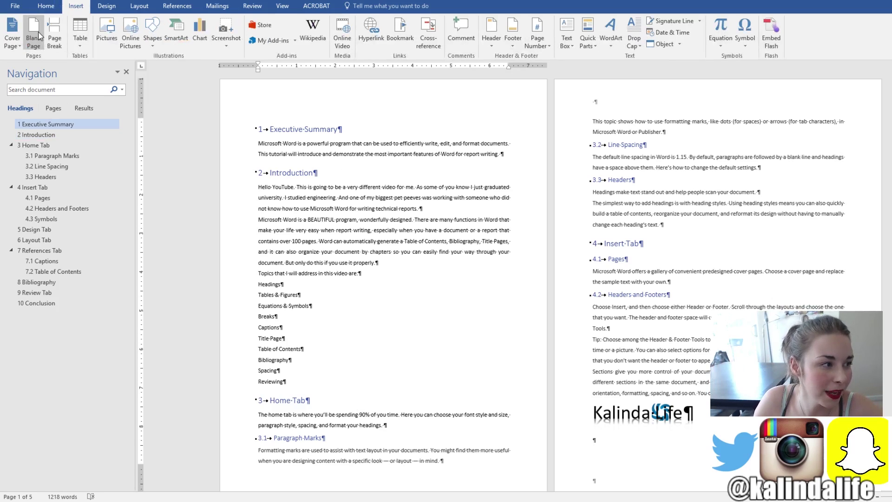
click(39, 36)
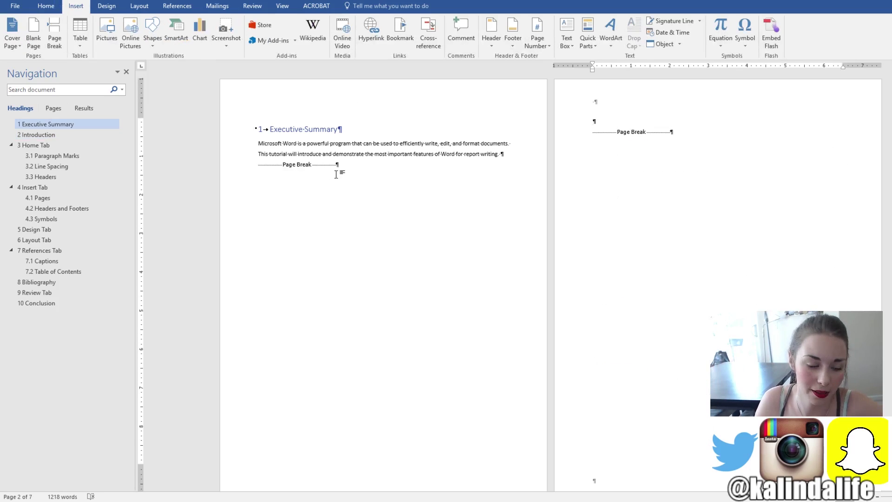
key(ctrl+z)
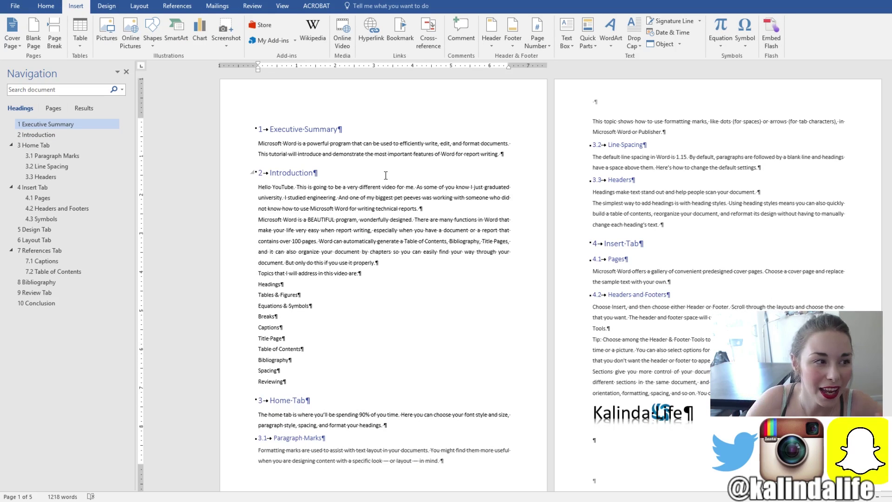
- Hide the paragraph and formatting marks and turn them back on
click(46, 5)
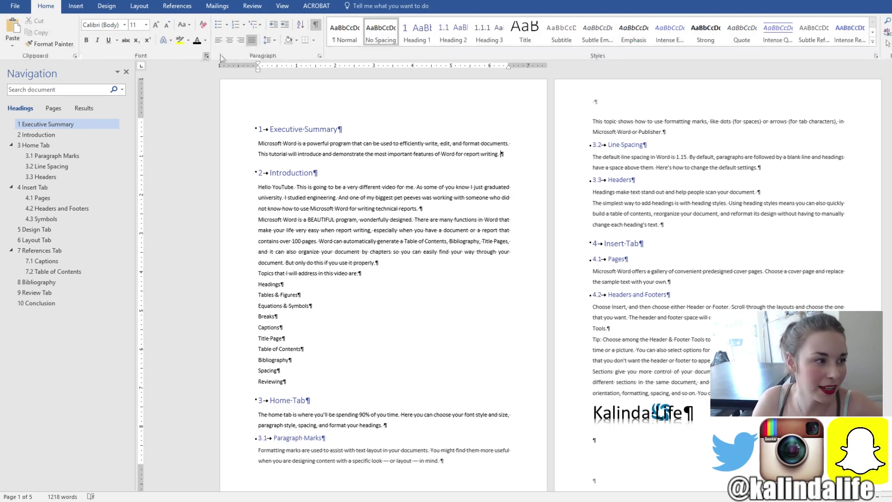
click(315, 26)
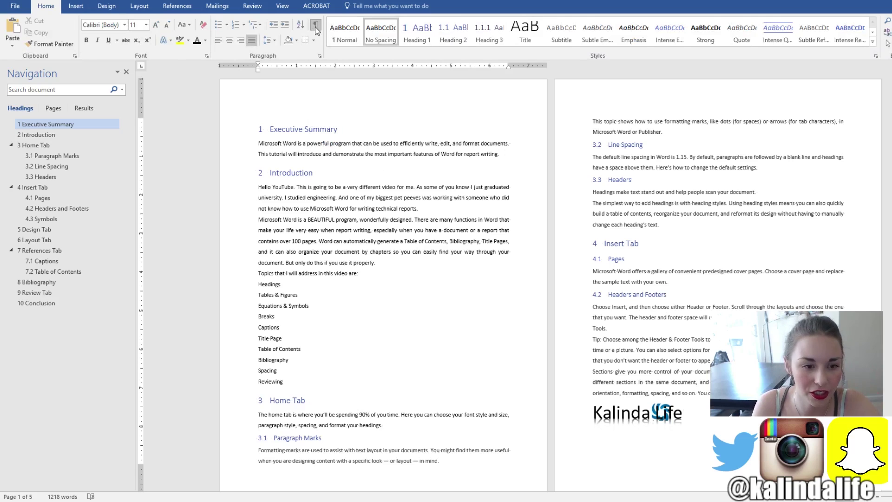
click(315, 25)
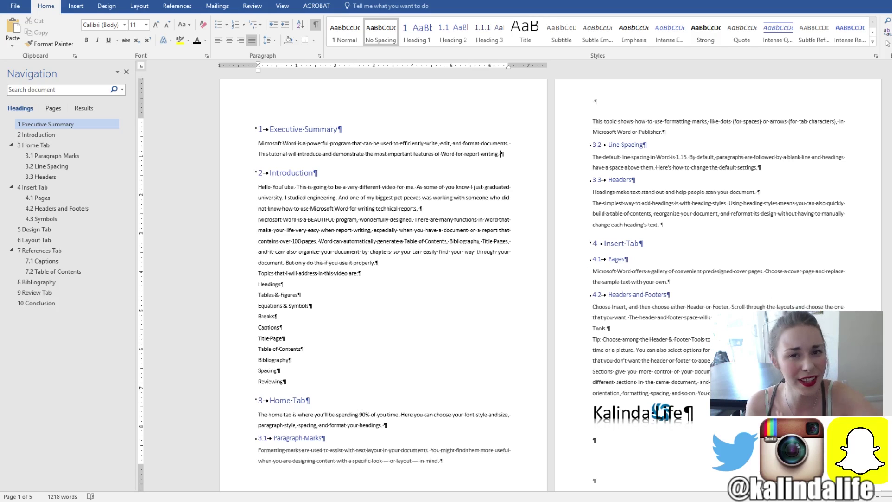
- Insert the built-in Filigree cover page at the start of the report
click(76, 6)
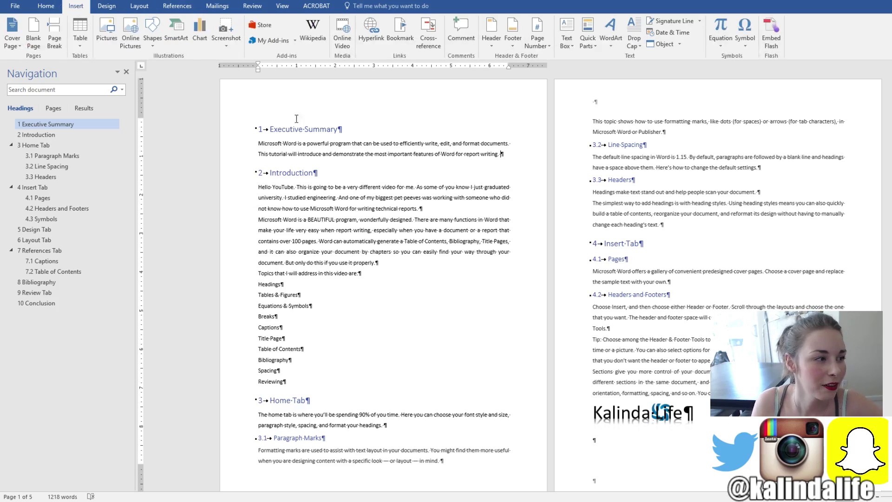
click(18, 47)
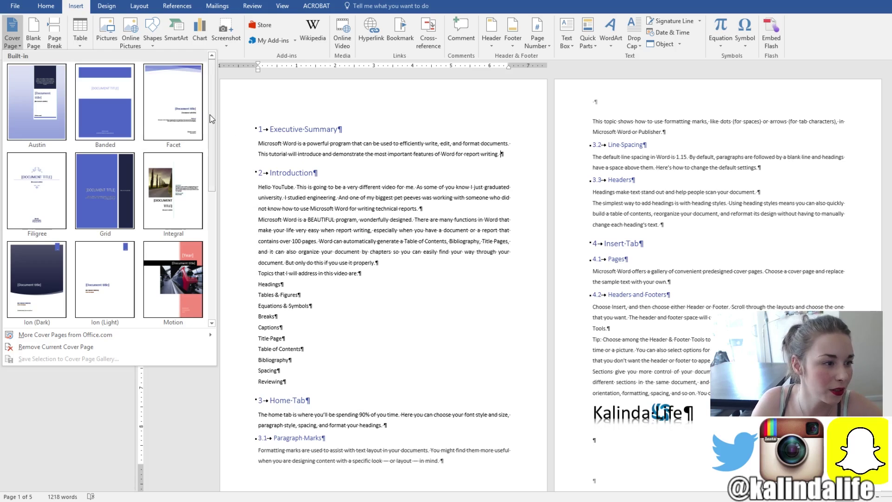
drag(211, 117, 215, 91)
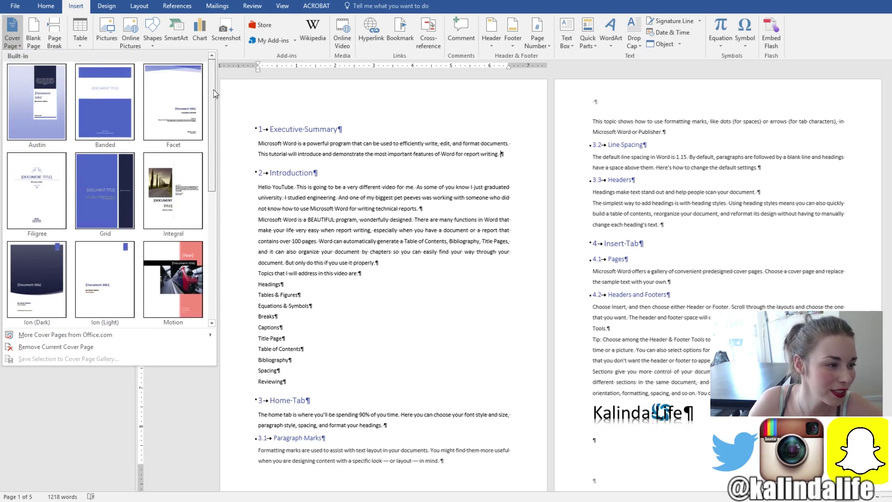
click(40, 203)
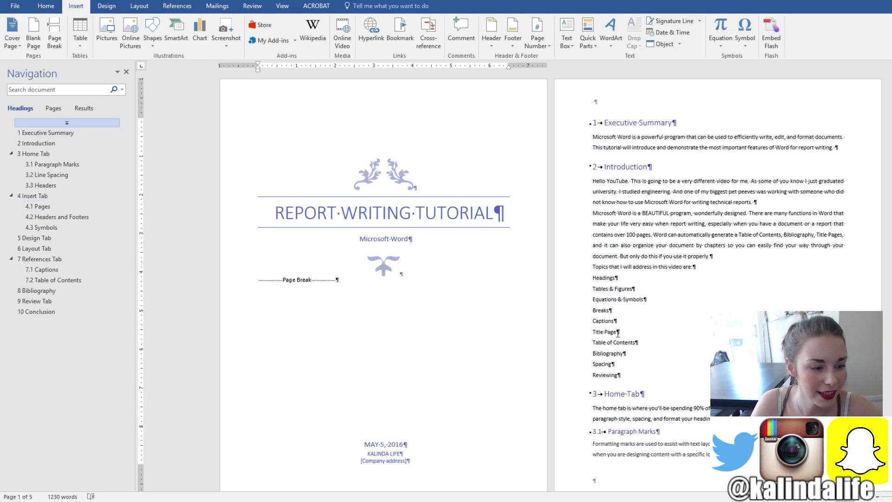
scroll(397, 391, down, 3)
scroll(378, 360, up, 3)
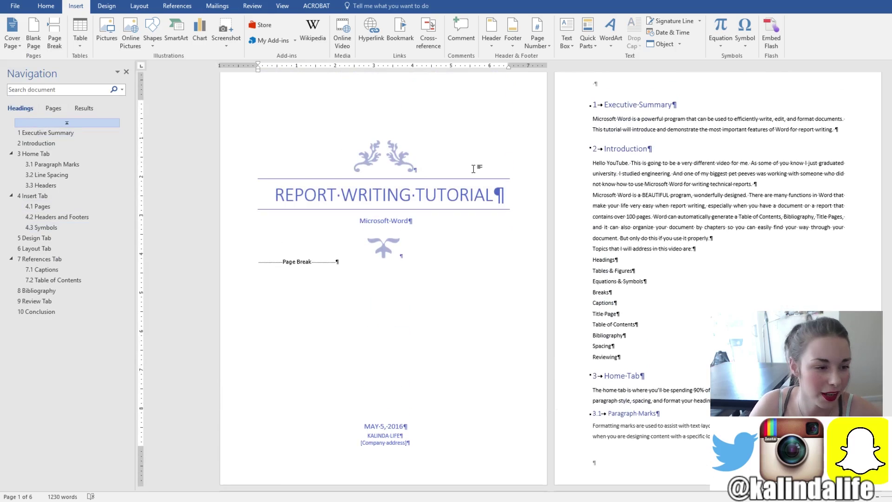
- Go through the cover page's title and subtitle fields and set its date to May 5, 2016
click(447, 194)
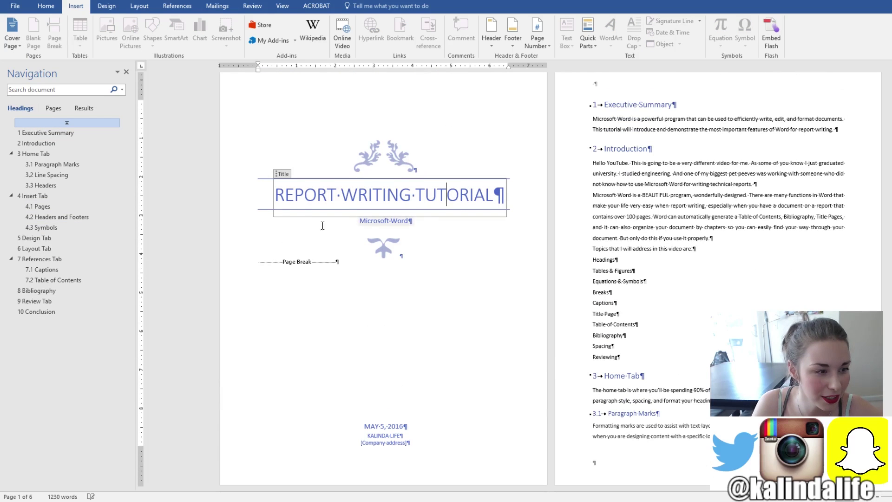
click(392, 221)
scroll(465, 289, down, 1)
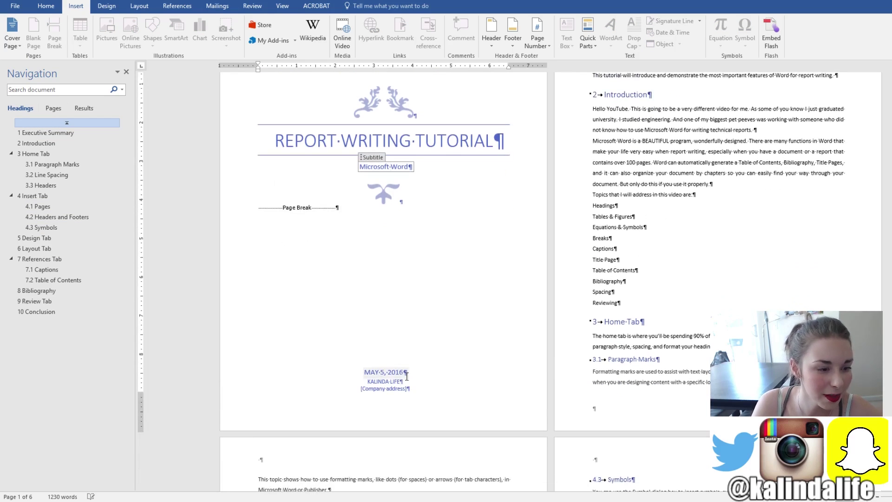
click(400, 373)
click(416, 374)
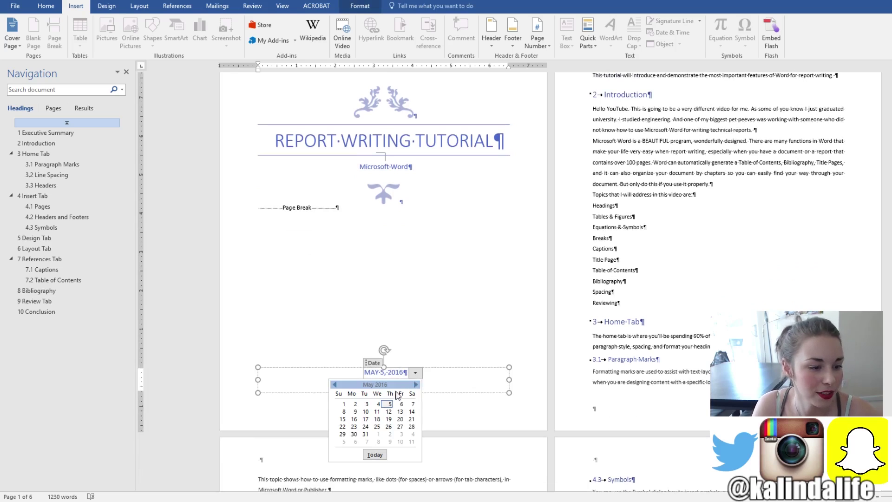
click(390, 405)
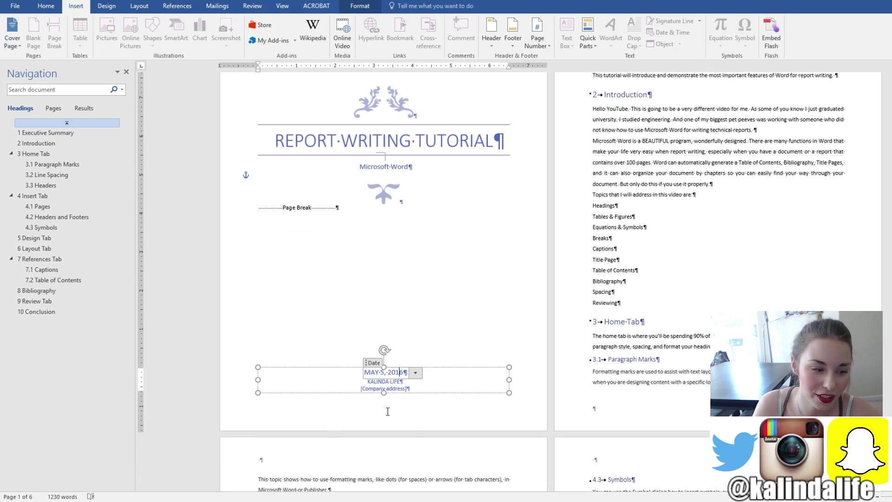
- Delete the company address placeholder from the bottom of the cover page
click(392, 381)
click(421, 389)
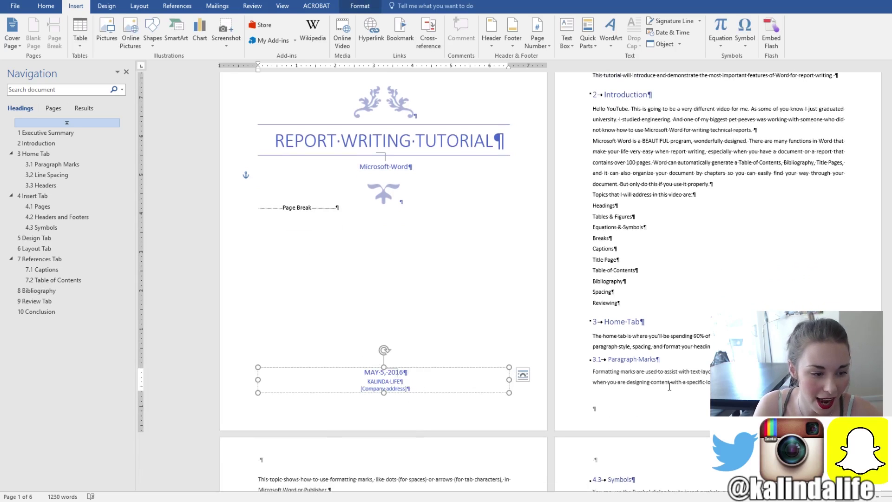
key(BackSpace)
key(BackSpace)
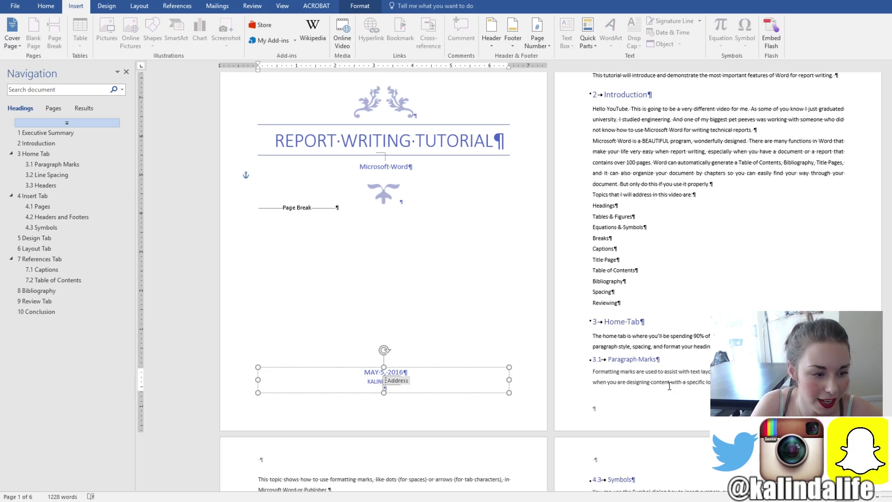
click(460, 424)
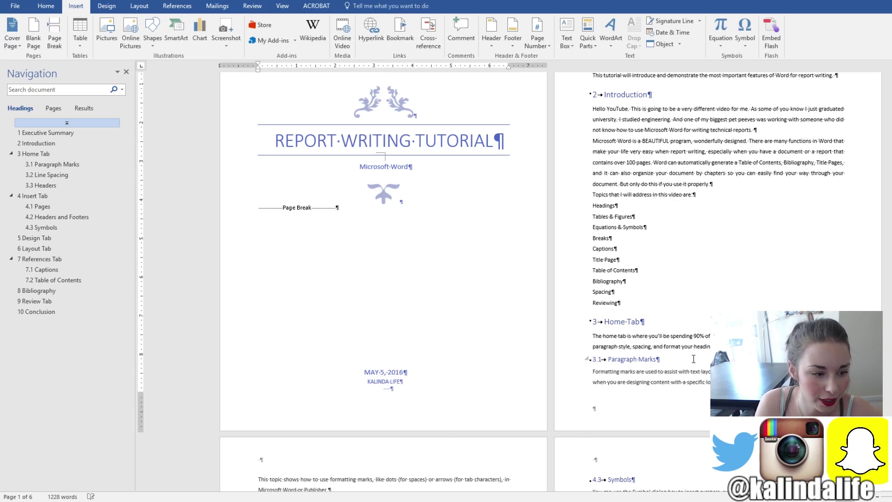
- Remove the existing page numbers from the document
scroll(526, 404, up, 3)
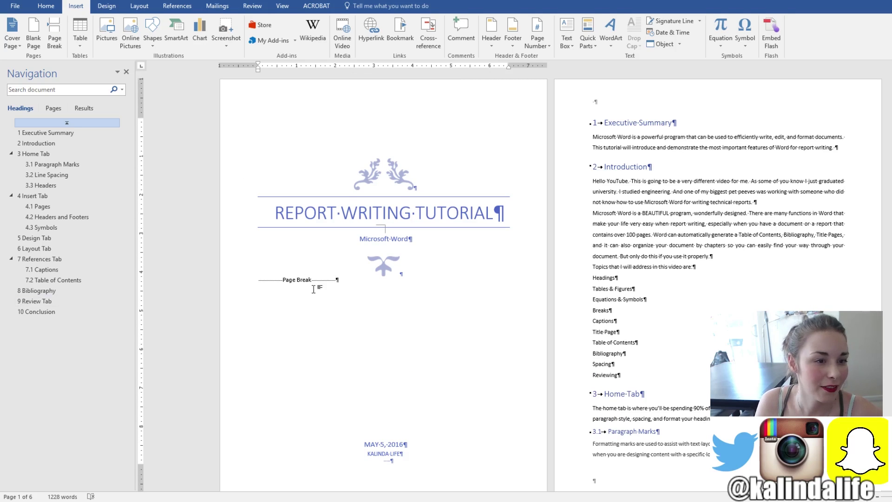
scroll(319, 293, down, 2)
scroll(377, 327, down, 5)
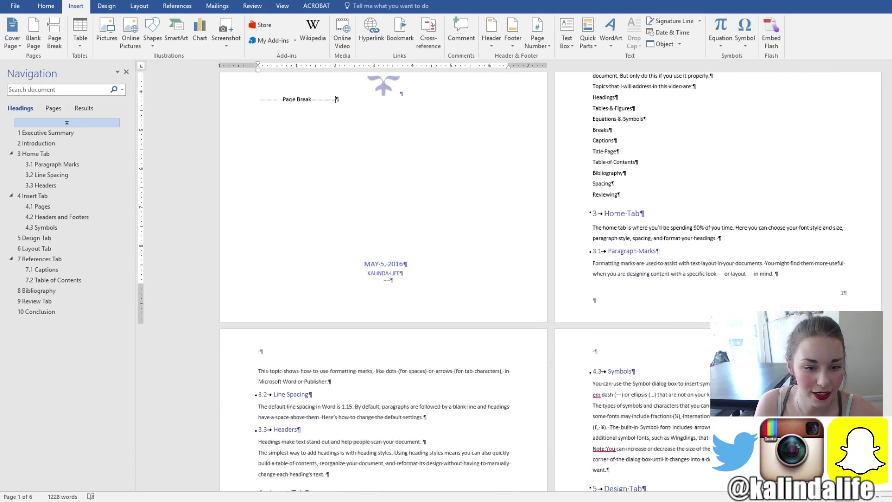
click(857, 300)
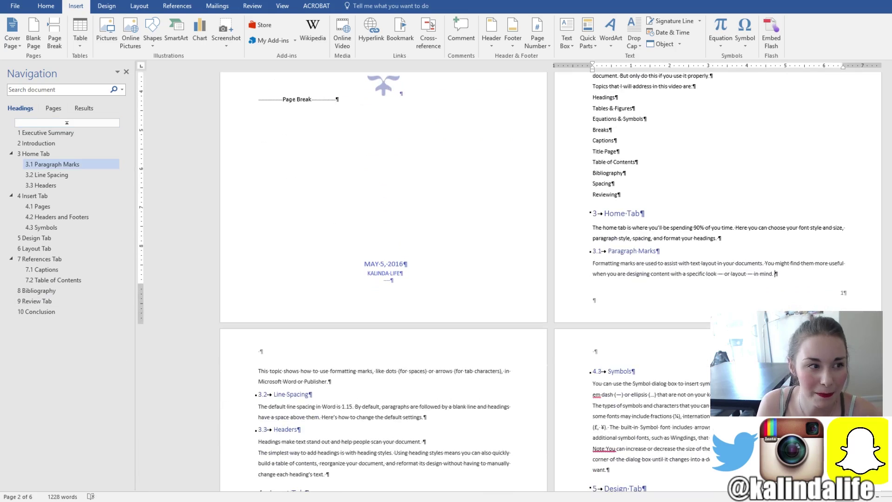
click(548, 48)
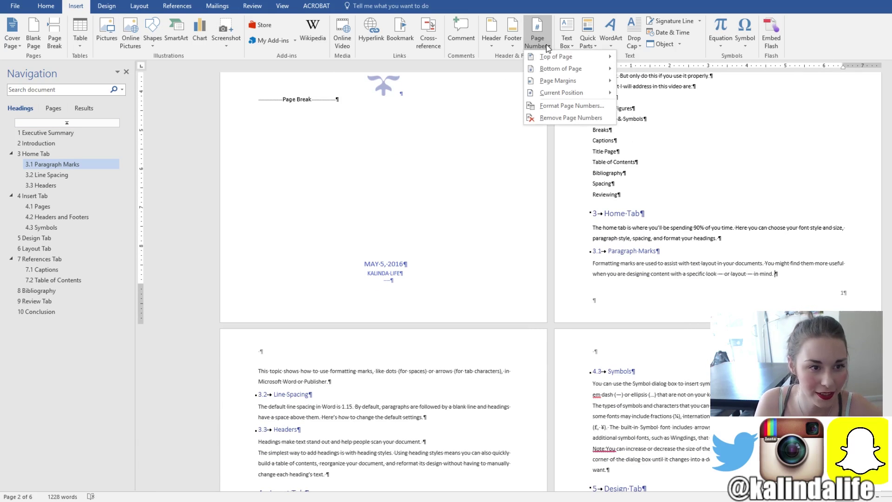
click(563, 116)
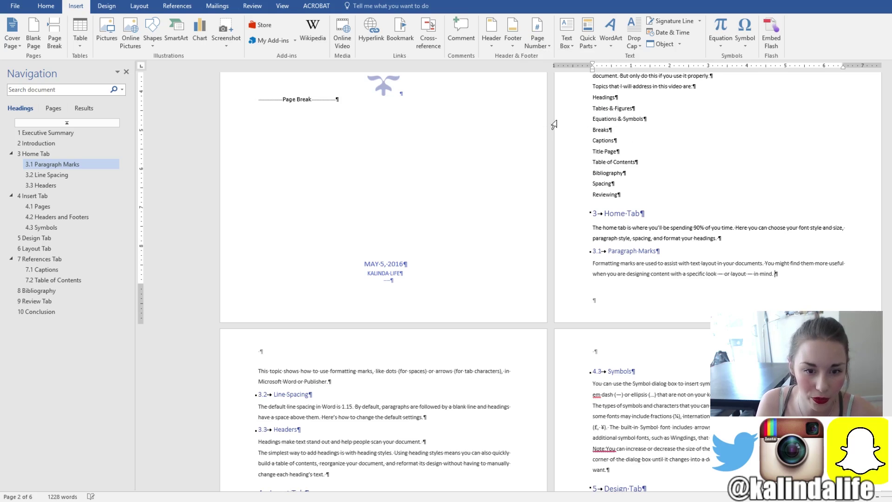
- Insert Plain Number 3 page numbers at the bottom of the pages and leave header and footer editing
click(549, 41)
mouse_move(558, 59)
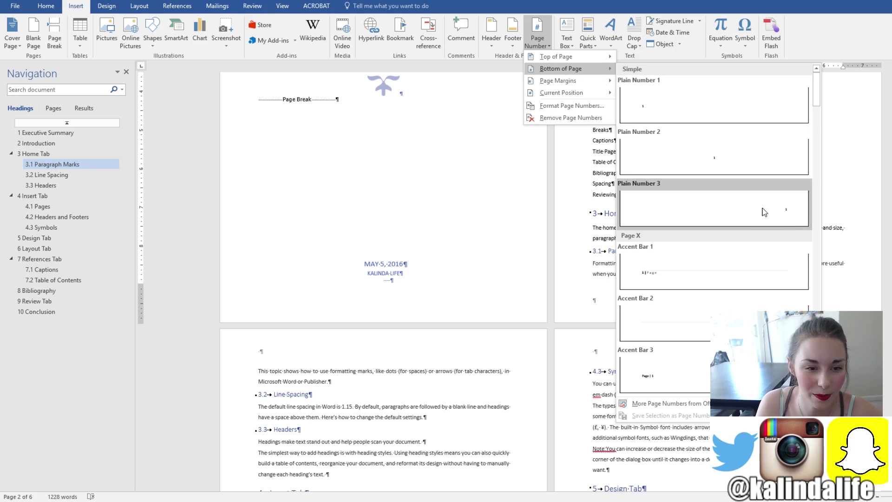
click(752, 218)
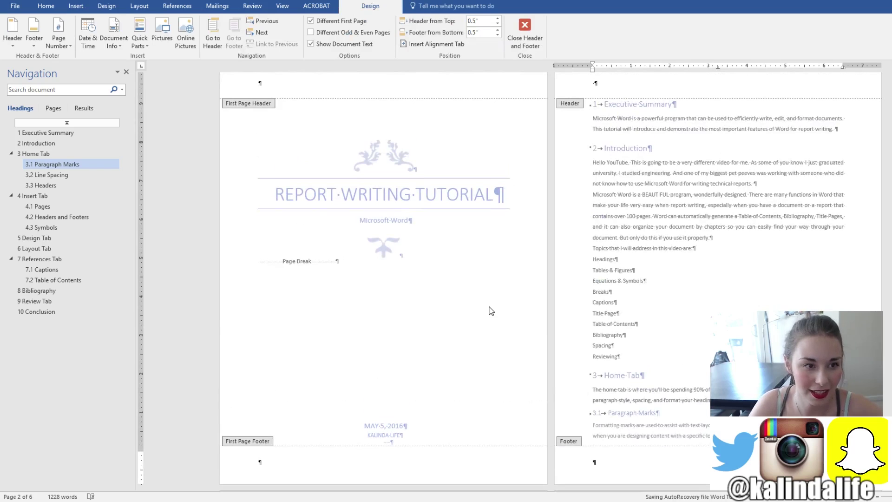
click(525, 32)
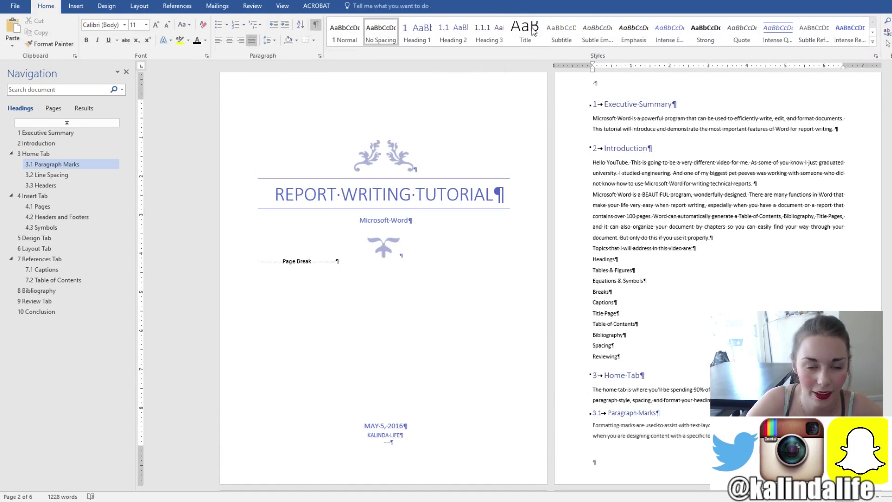
scroll(689, 286, down, 3)
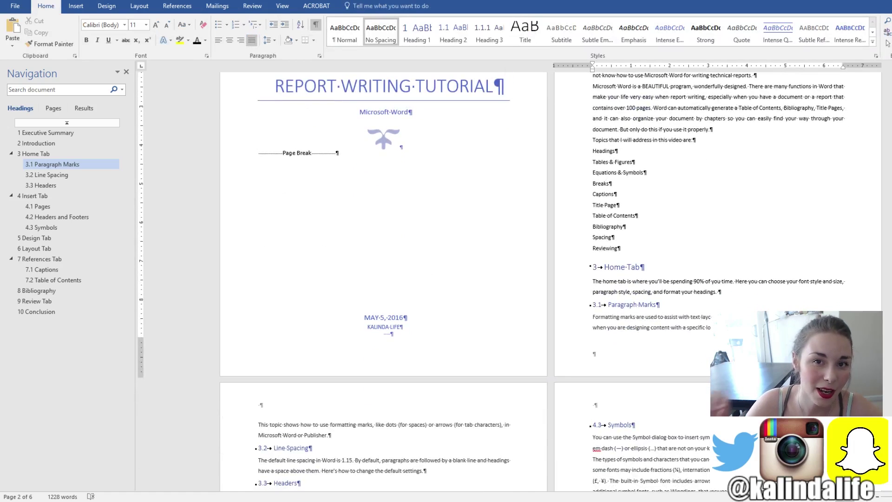
scroll(469, 104, up, 3)
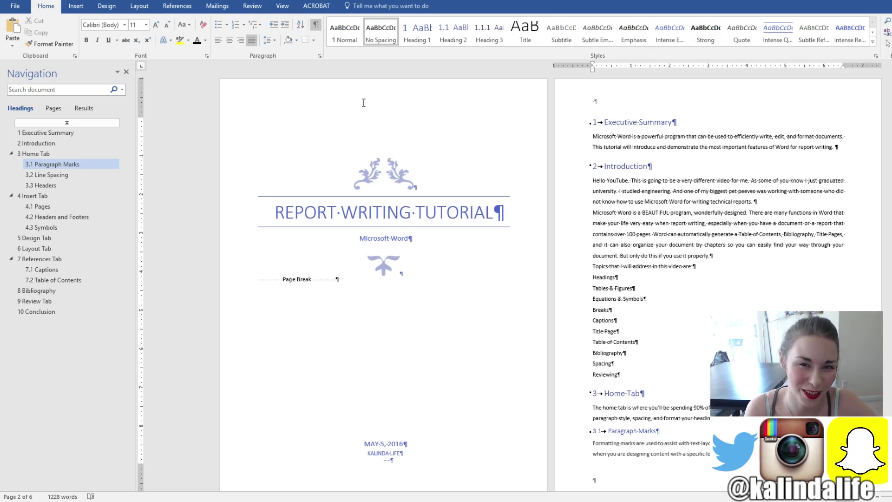
scroll(528, 259, down, 3)
scroll(552, 279, up, 3)
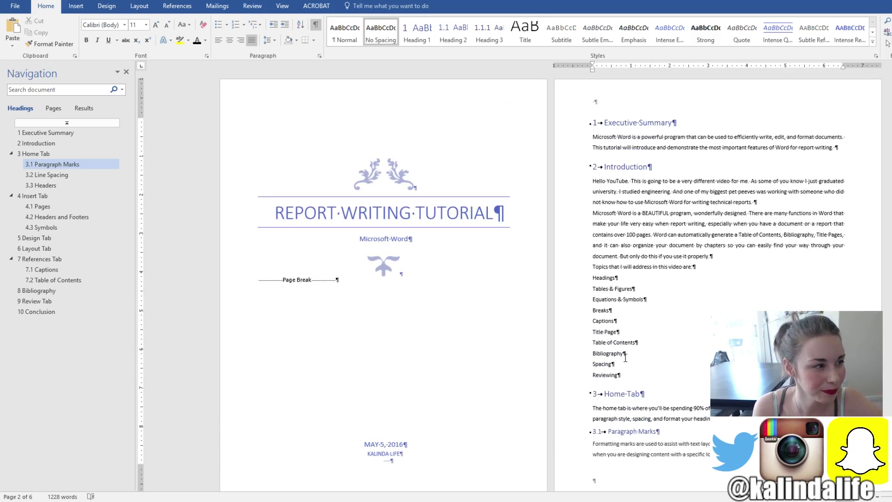
- Insert a page break at the end of the Executive Summary text so the Introduction starts on a new page
click(76, 6)
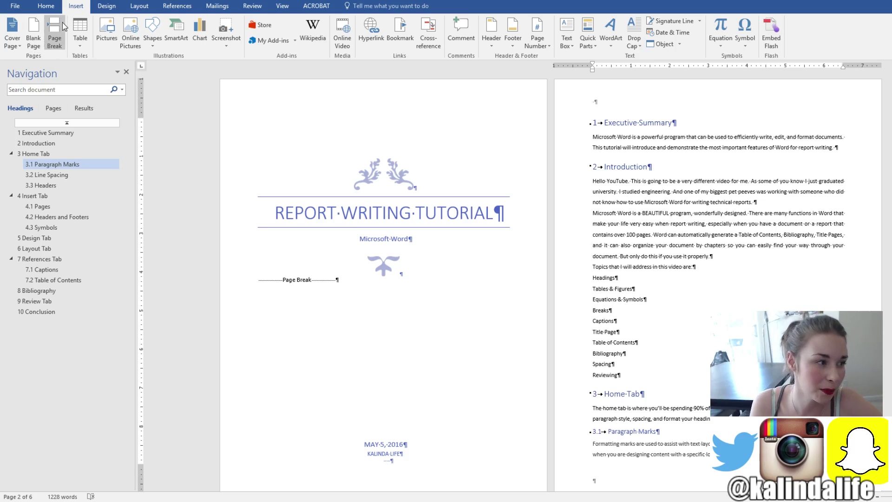
click(695, 284)
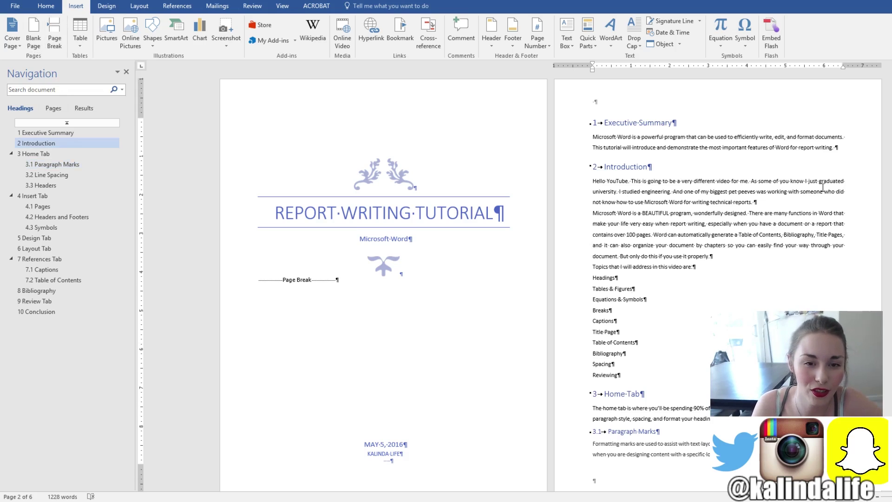
click(852, 147)
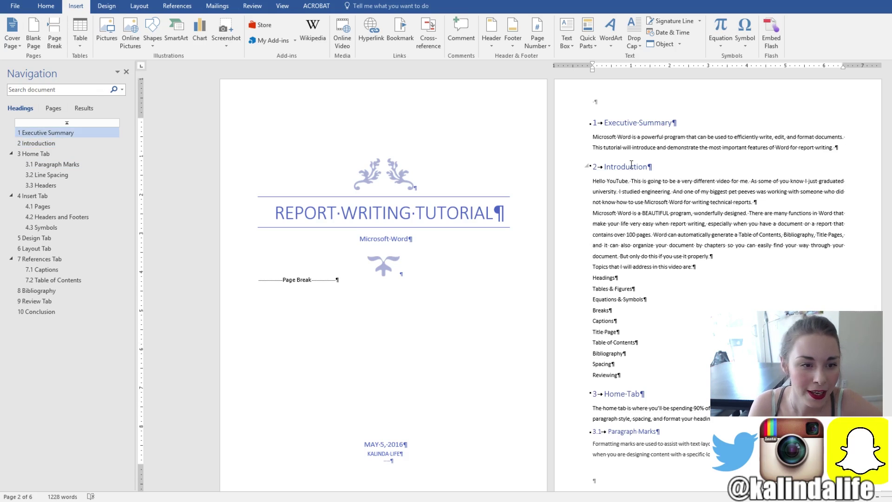
scroll(627, 163, down, 1)
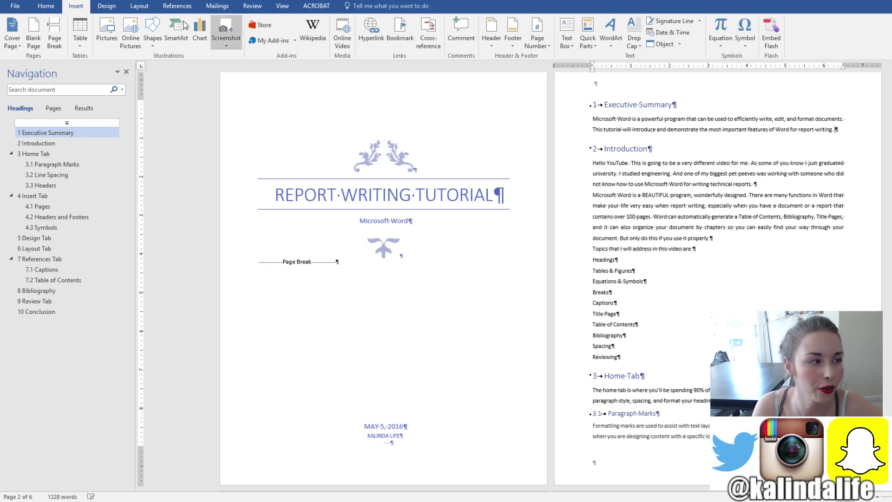
click(55, 31)
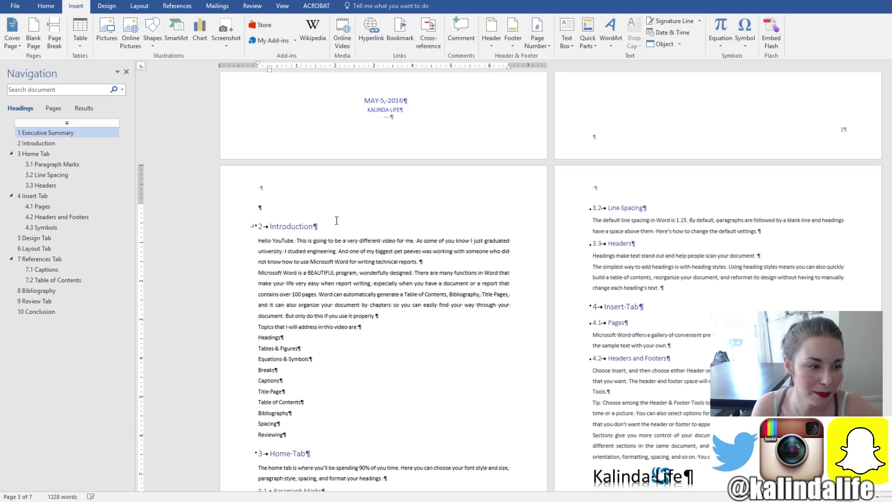
- Insert a page break directly after the Introduction heading
click(324, 224)
click(54, 31)
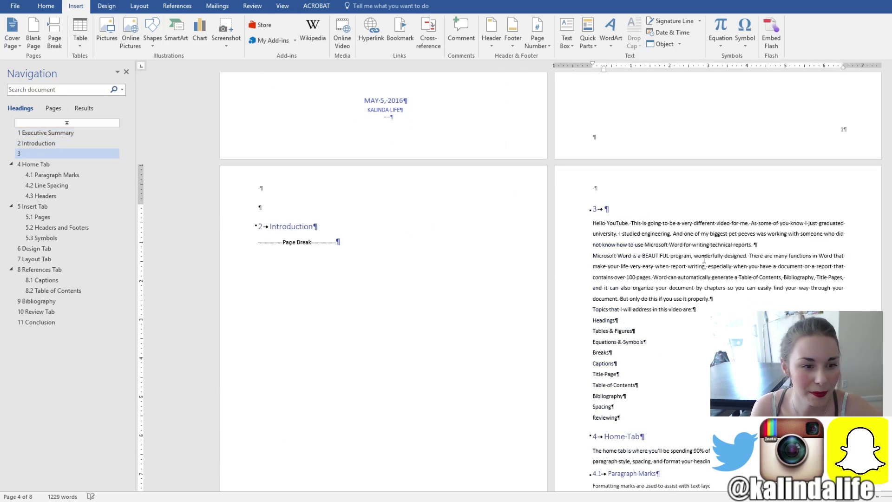
- Delete the blank paragraph above the Introduction heading
key(Up)
key(Up)
key(Up)
key(Up)
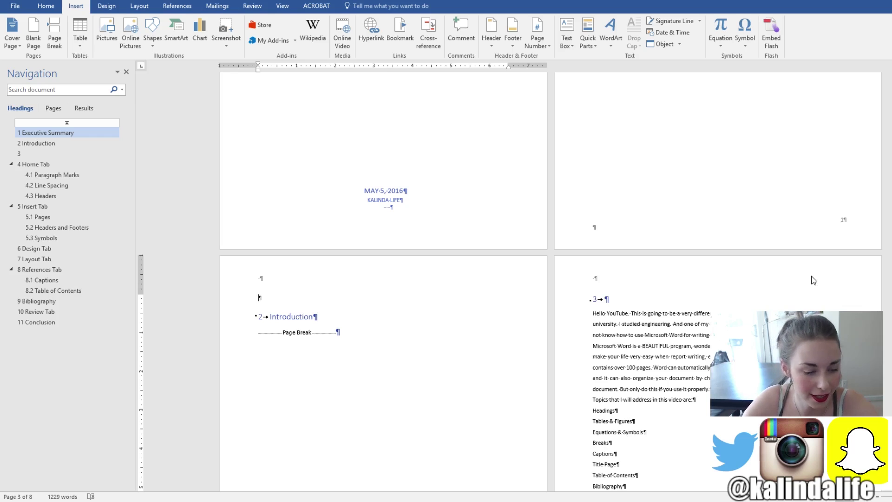
scroll(811, 279, up, 5)
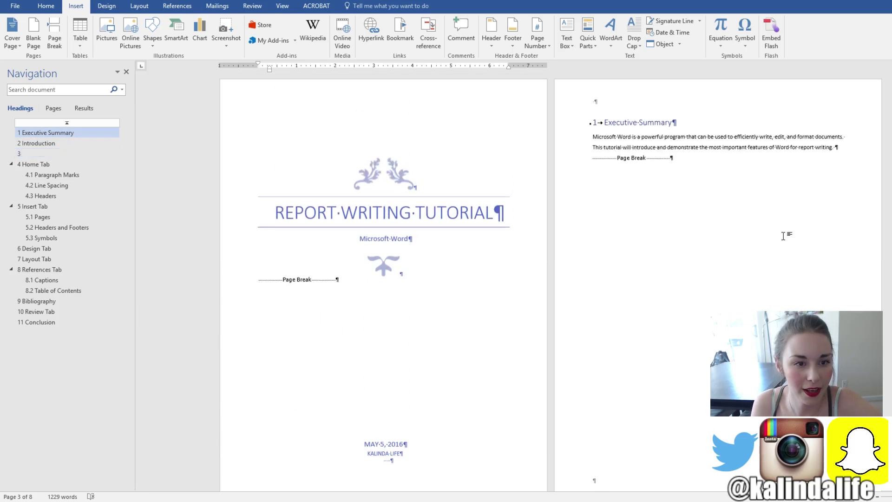
scroll(719, 268, down, 5)
scroll(643, 281, down, 1)
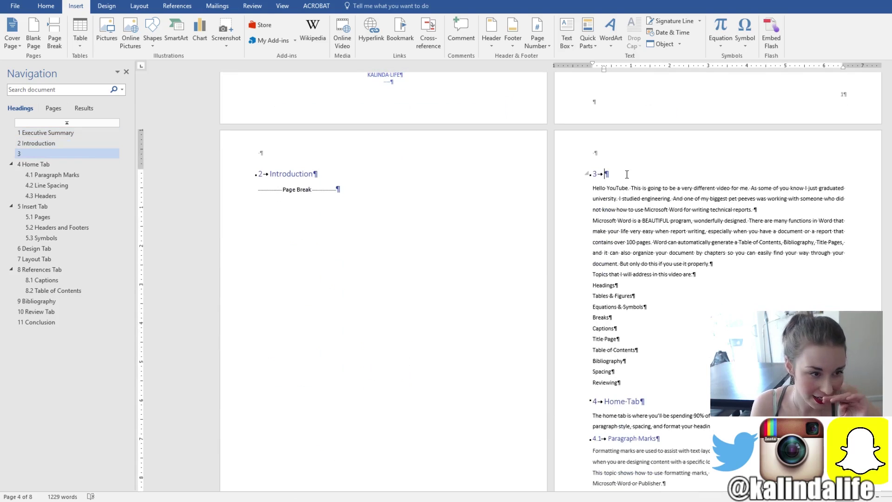
- Remove the page break and the leftover empty paragraphs beneath the Introduction heading
click(339, 190)
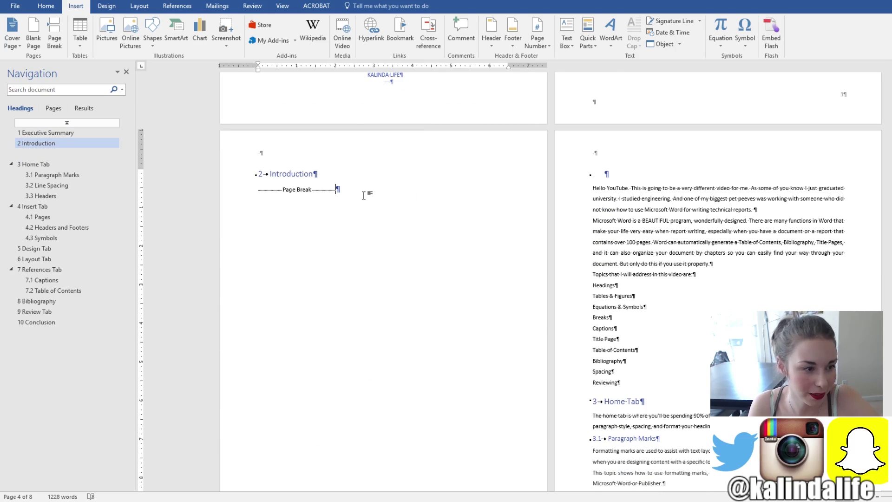
key(BackSpace)
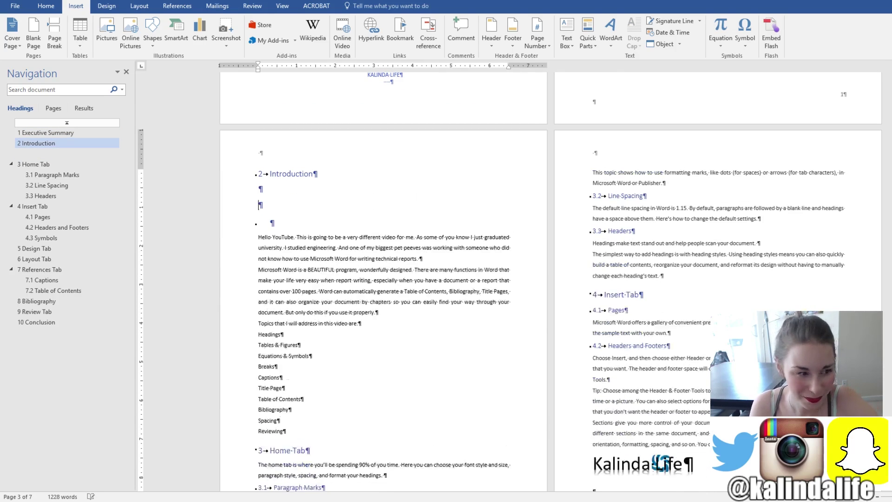
key(Delete)
key(Delete)
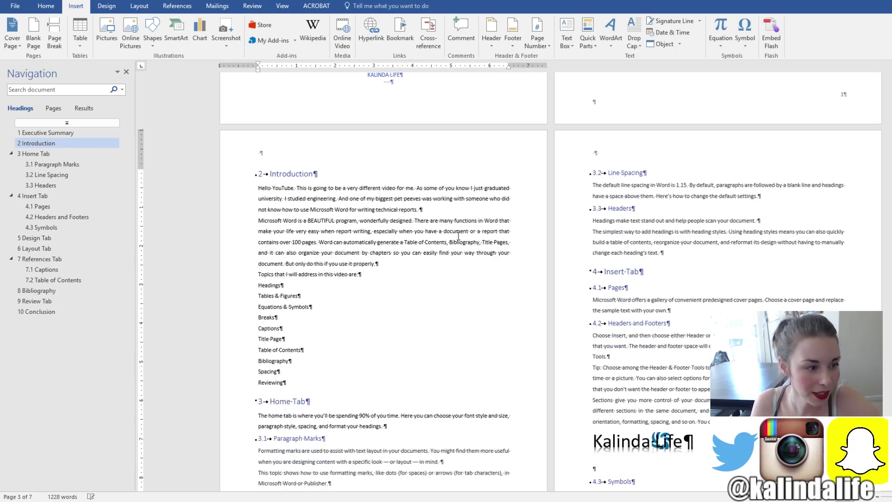
- Insert a page break after the Introduction's topic list and delete the blank paragraph above the Home Tab heading
scroll(317, 164, down, 5)
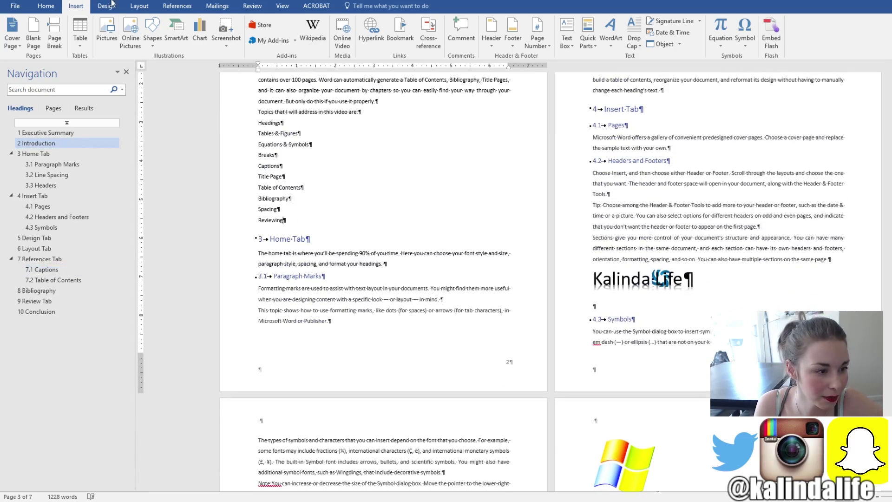
click(54, 33)
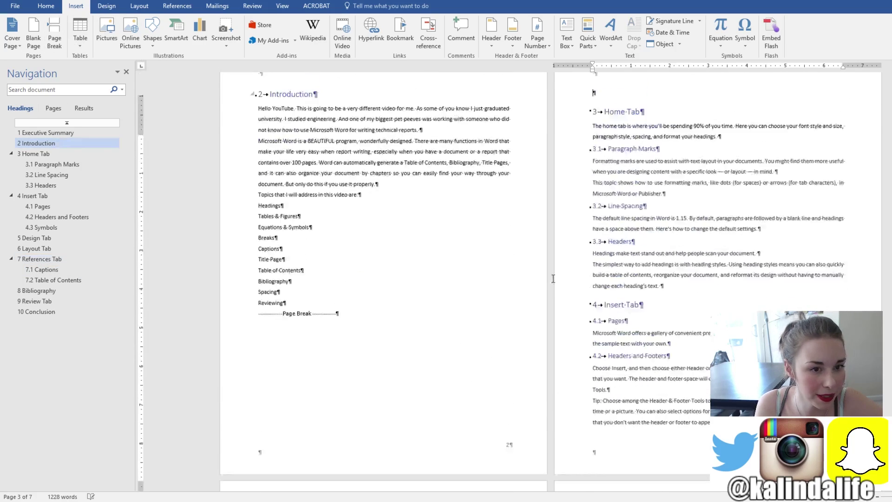
scroll(553, 278, up, 2)
key(Delete)
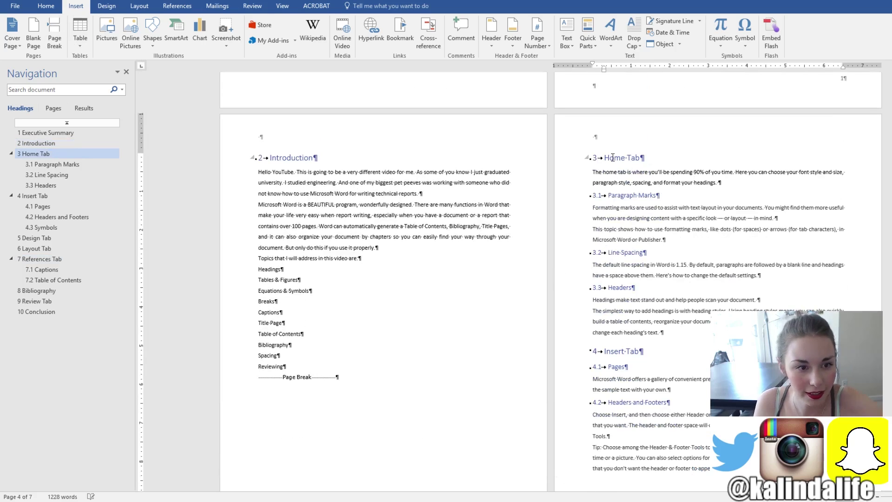
- Insert a page break at the end of section 3.3 and delete the blank paragraph above the Insert Tab heading
scroll(656, 241, down, 3)
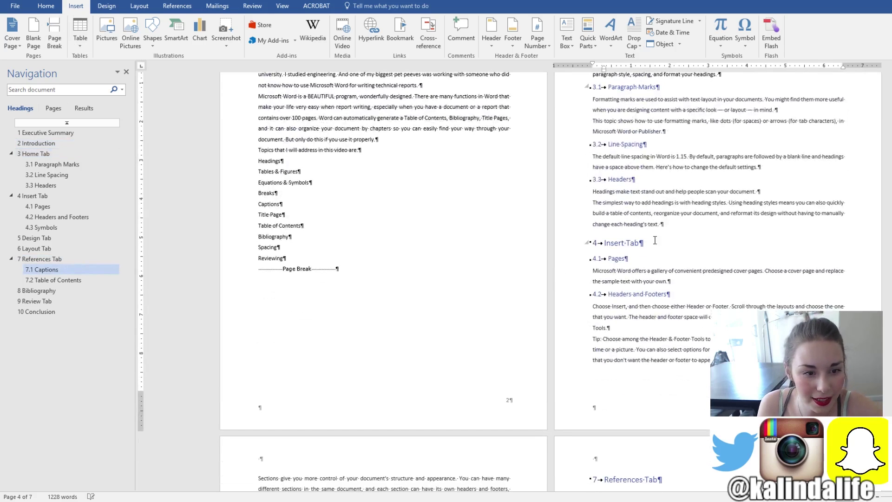
click(681, 231)
click(54, 33)
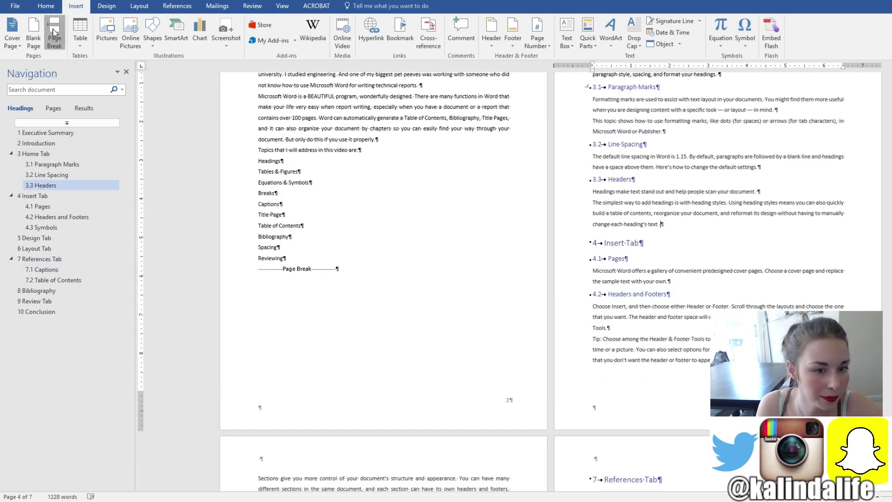
scroll(274, 315, down, 3)
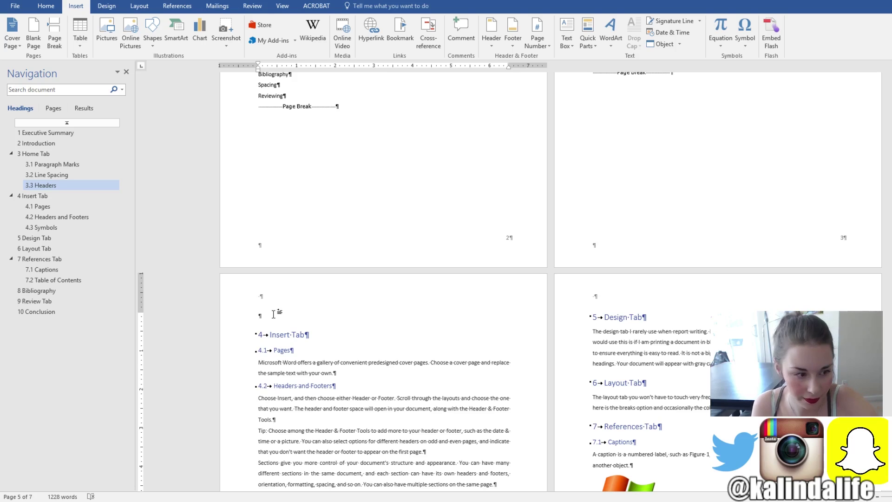
scroll(273, 315, down, 7)
scroll(614, 244, up, 2)
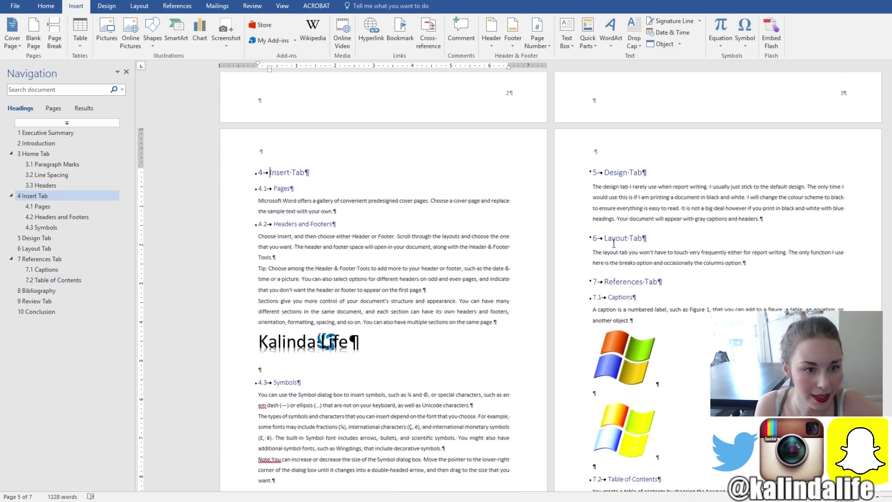
- Insert page breaks before the remaining main headings from Design Tab to Conclusion, and make Bibliography subsection 7.3
scroll(299, 360, down, 3)
click(282, 373)
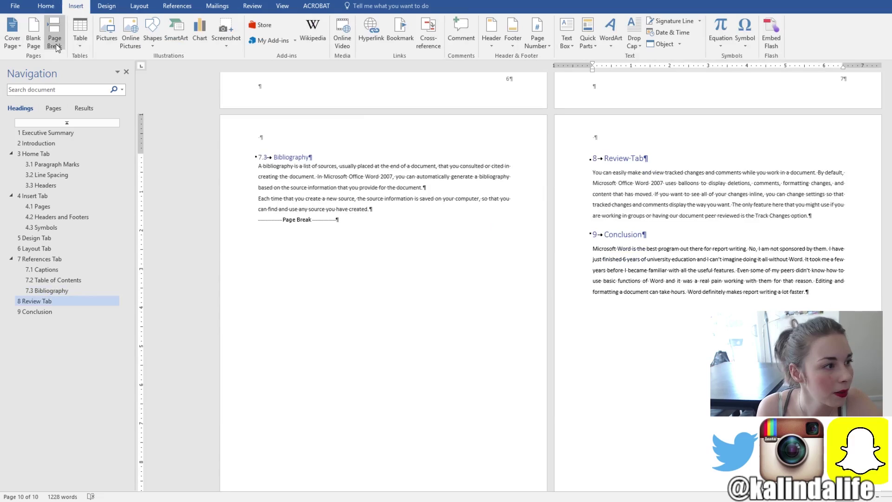
scroll(560, 215, down, 3)
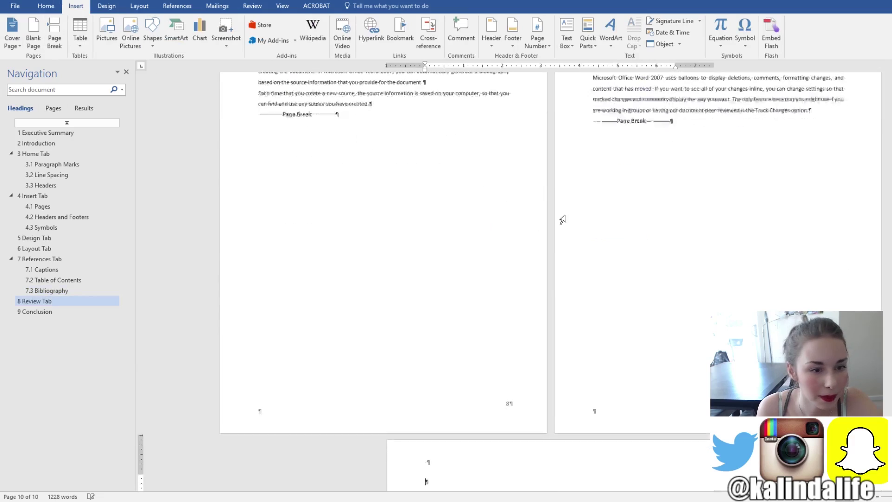
scroll(618, 233, down, 4)
- Review the page breaks and section layout throughout the document
scroll(605, 234, up, 10)
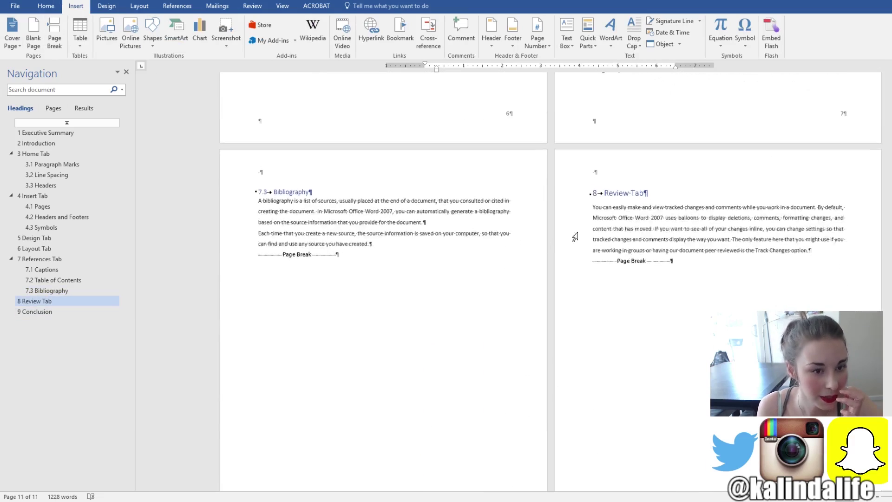
scroll(595, 279, up, 10)
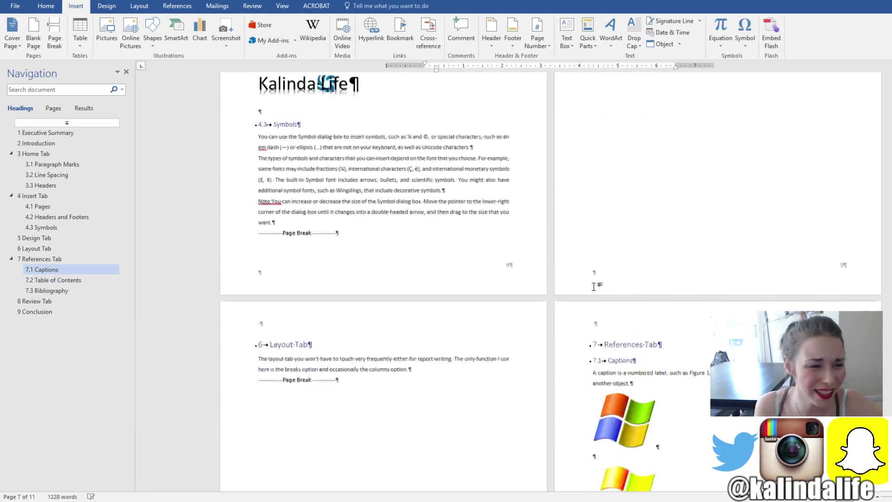
scroll(590, 284, up, 10)
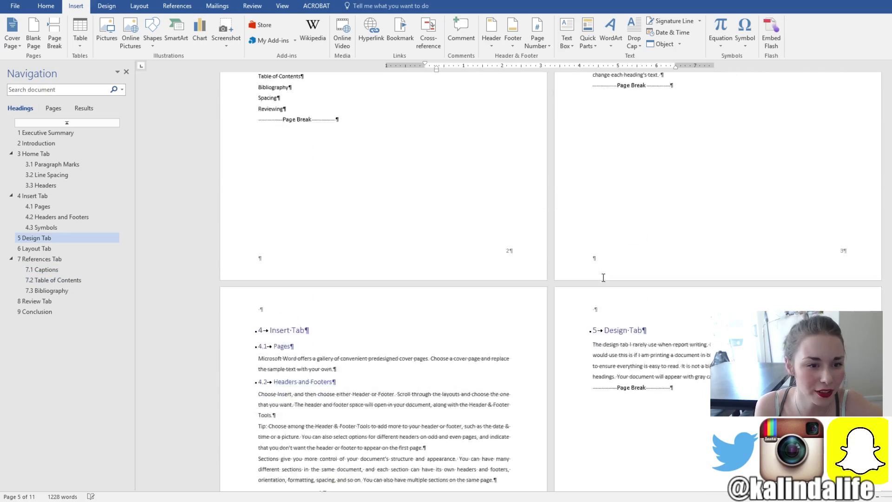
scroll(605, 281, up, 12)
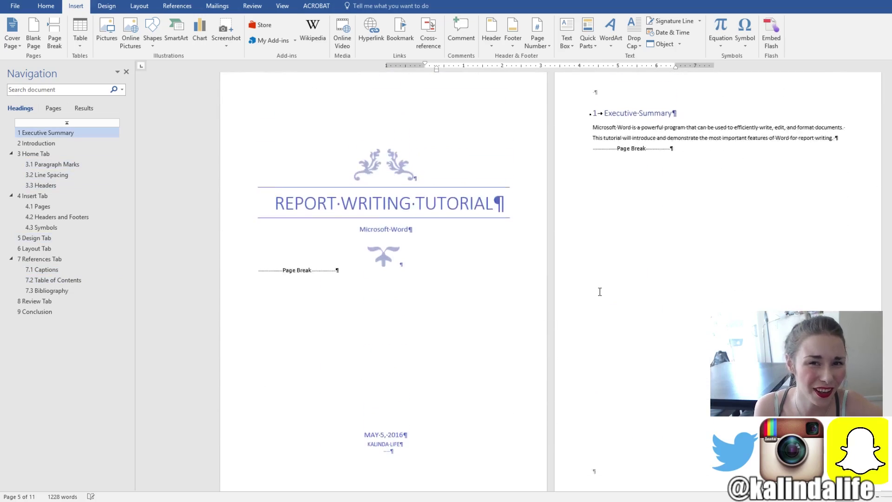
scroll(600, 291, down, 8)
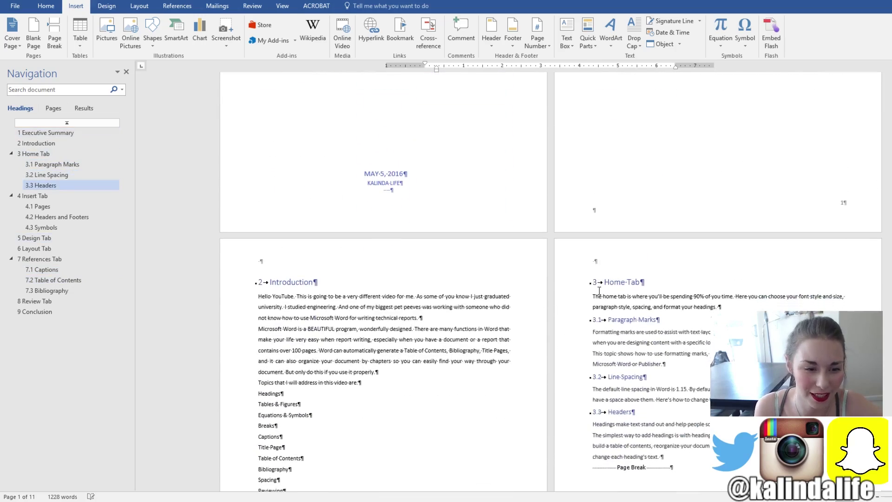
scroll(599, 291, down, 1)
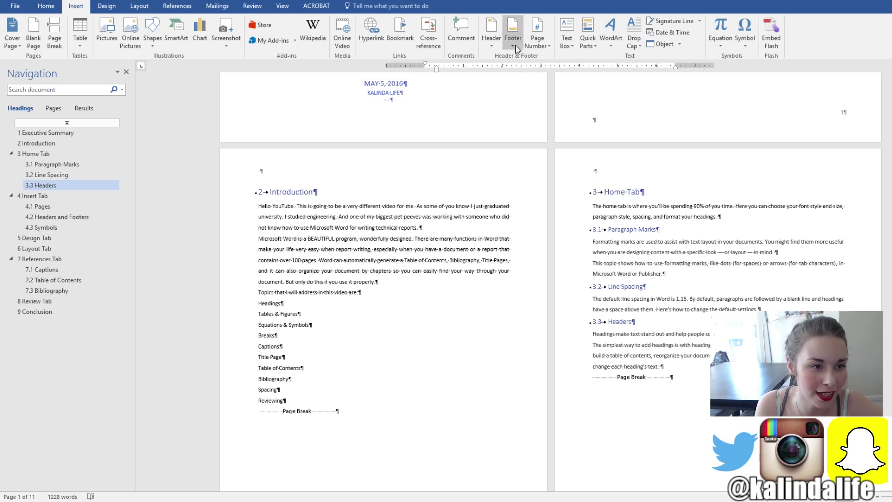
scroll(489, 101, up, 8)
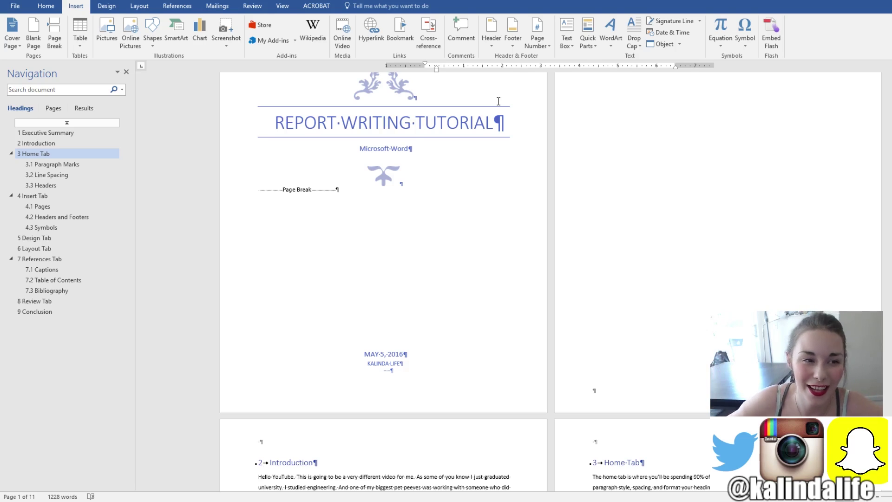
- Insert the built-in Blank header and return to the body text at the logo in section 4.2
click(491, 33)
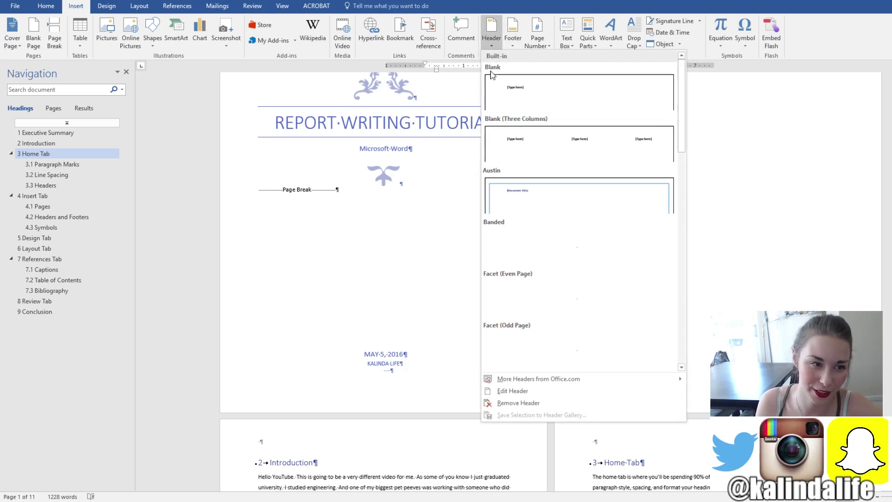
click(537, 86)
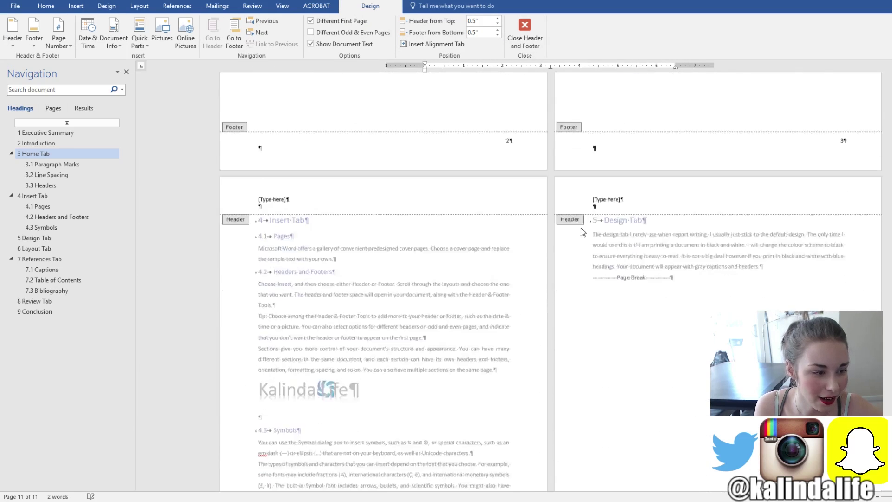
scroll(352, 238, down, 3)
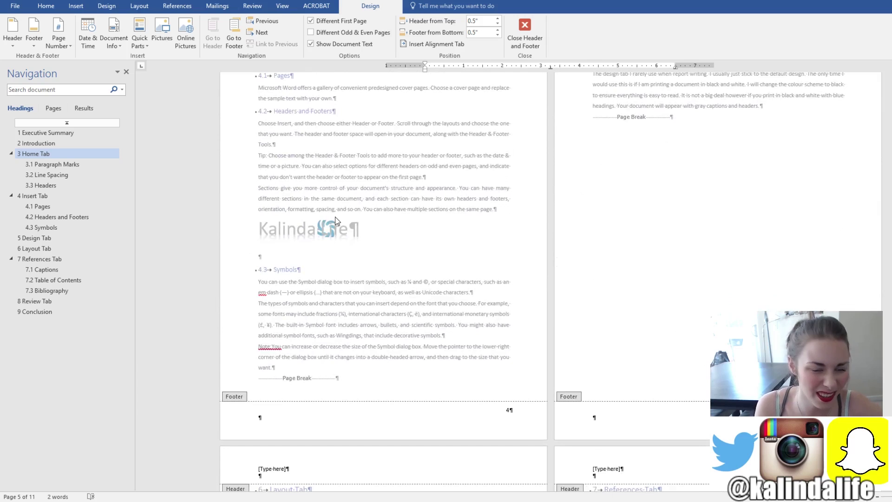
double_click(343, 232)
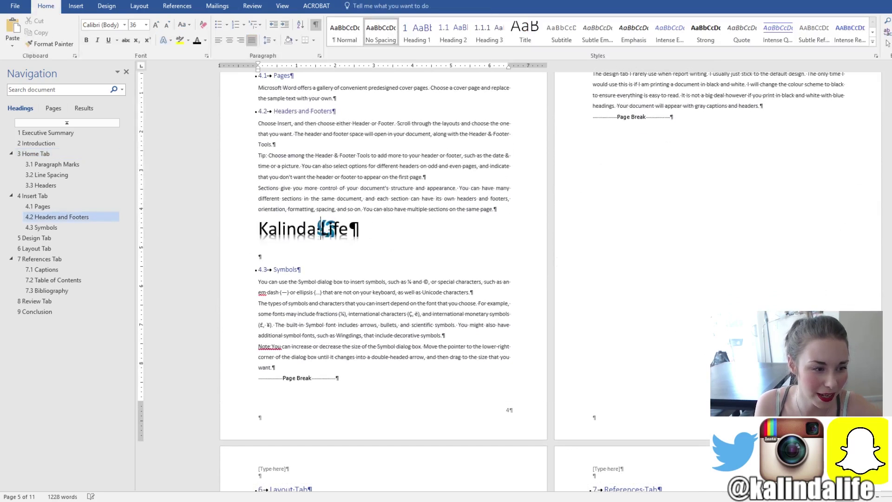
- Copy the logo line from section 4.2 into the page header and remove the header's placeholder text
triple_click(353, 247)
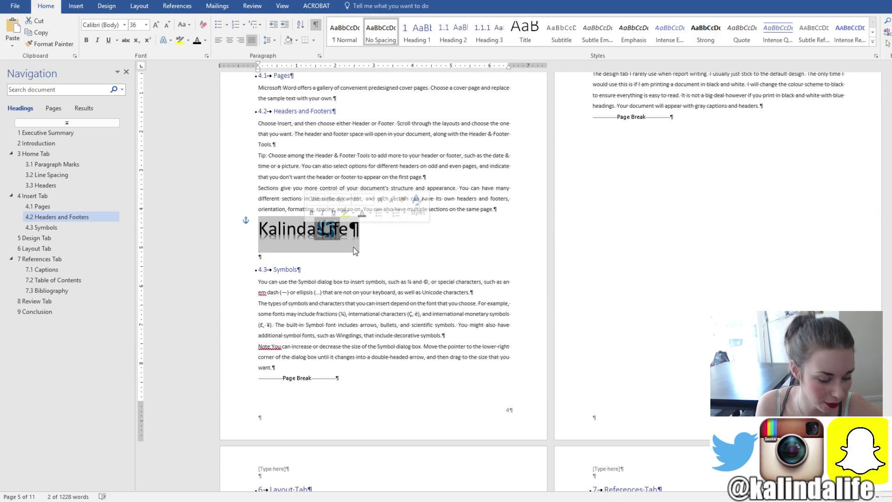
scroll(353, 251, up, 2)
click(314, 151)
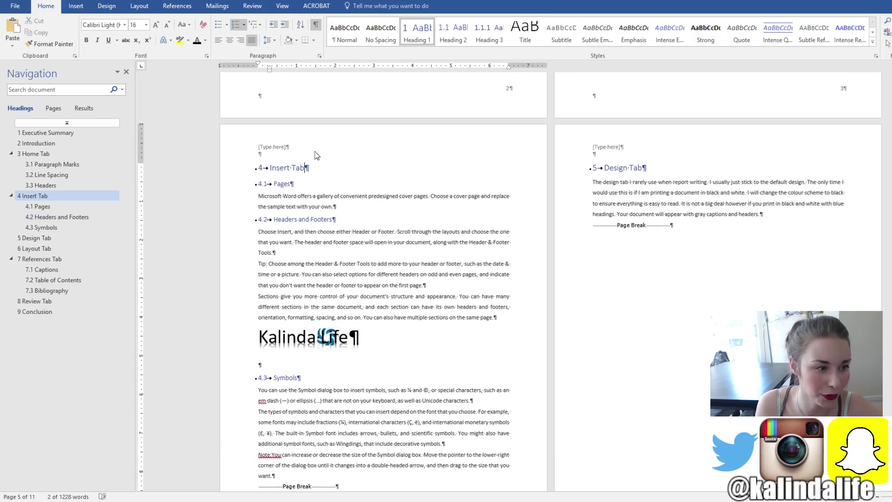
triple_click(349, 333)
key(ctrl+c)
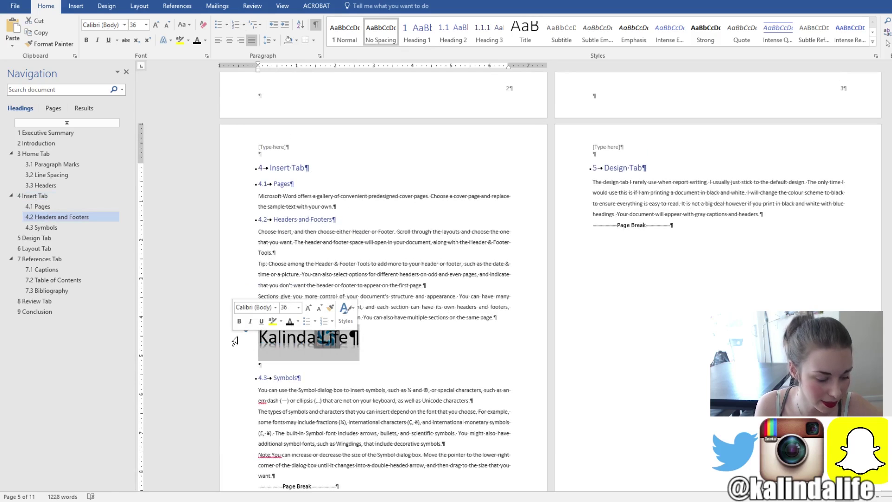
double_click(318, 147)
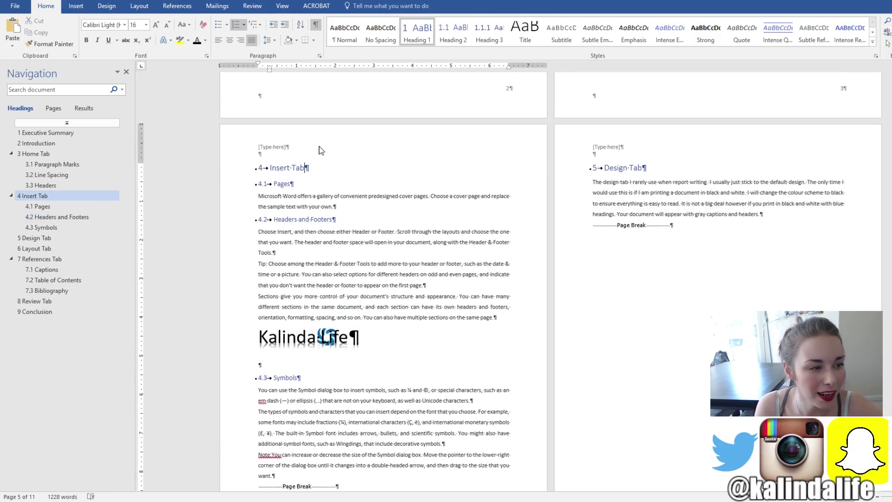
click(267, 154)
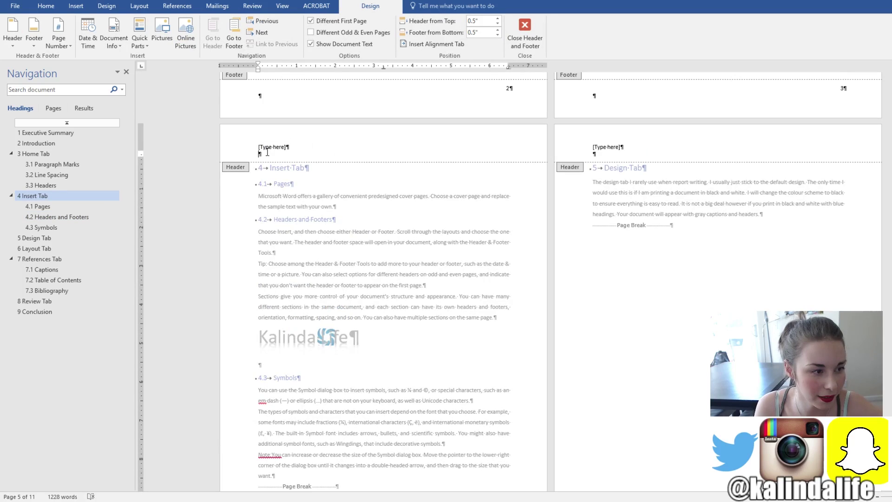
key(ctrl+v)
click(276, 147)
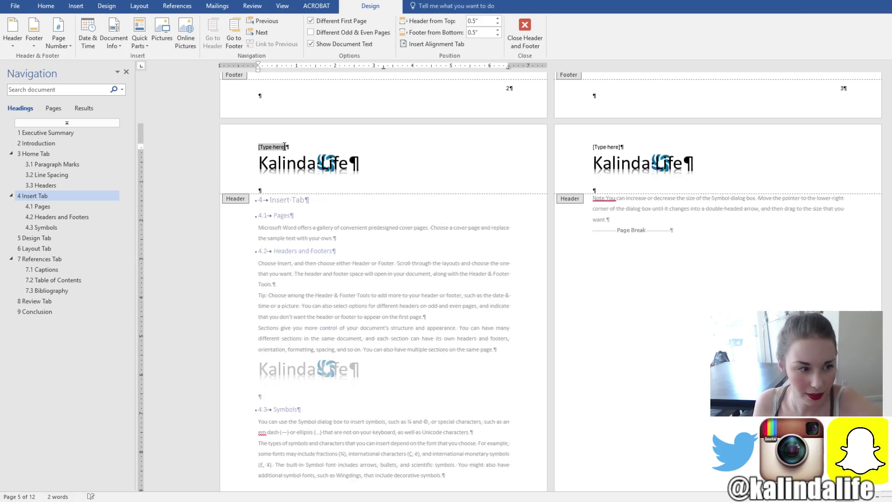
key(Delete)
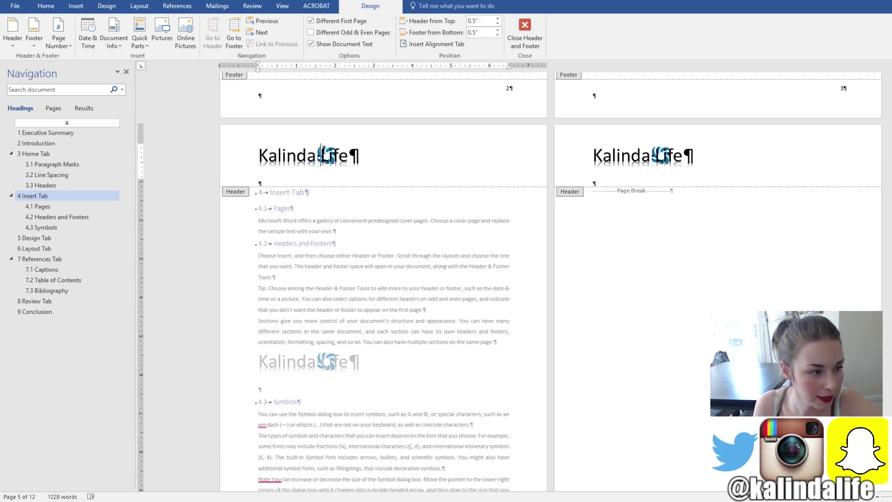
- Move the blue swirl graphic in the header to just before the logo text and return to the body text
triple_click(323, 148)
click(321, 149)
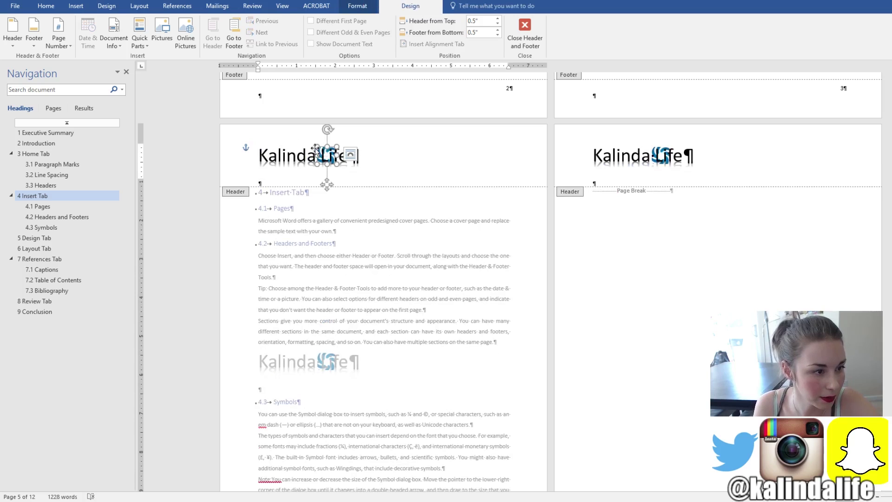
drag(316, 148, 245, 142)
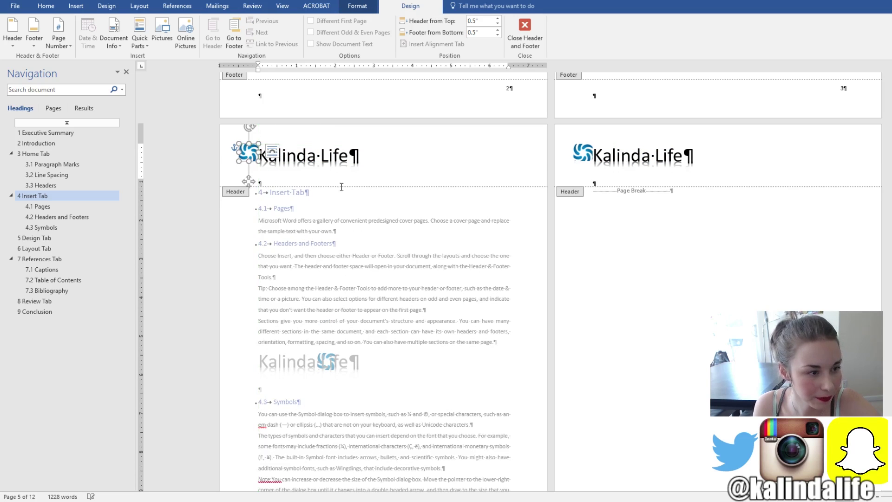
double_click(394, 220)
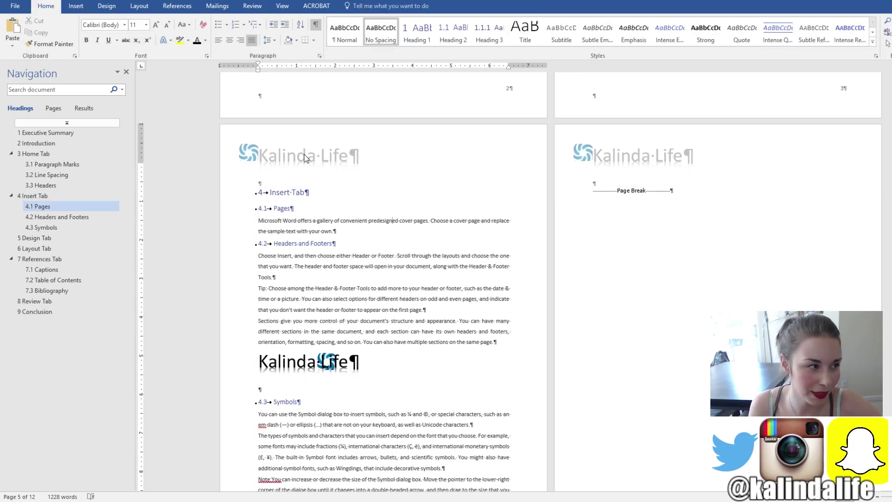
- Check the header in the print preview and return to the document
click(15, 5)
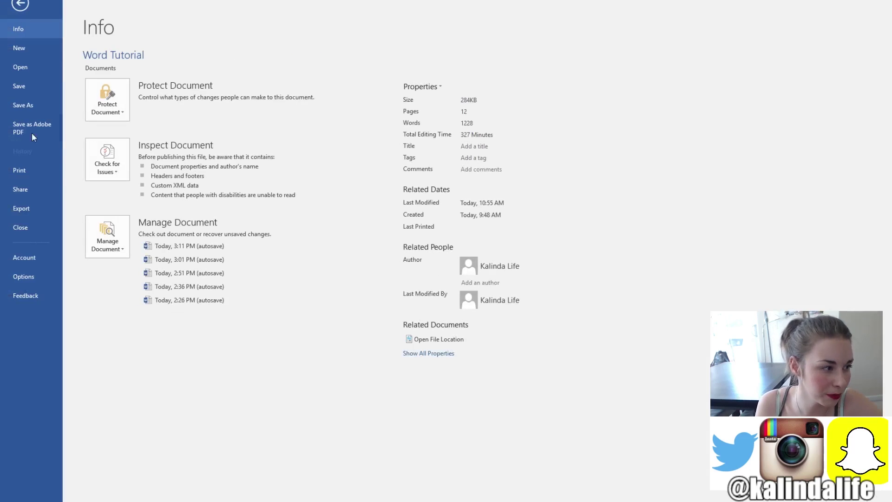
click(20, 168)
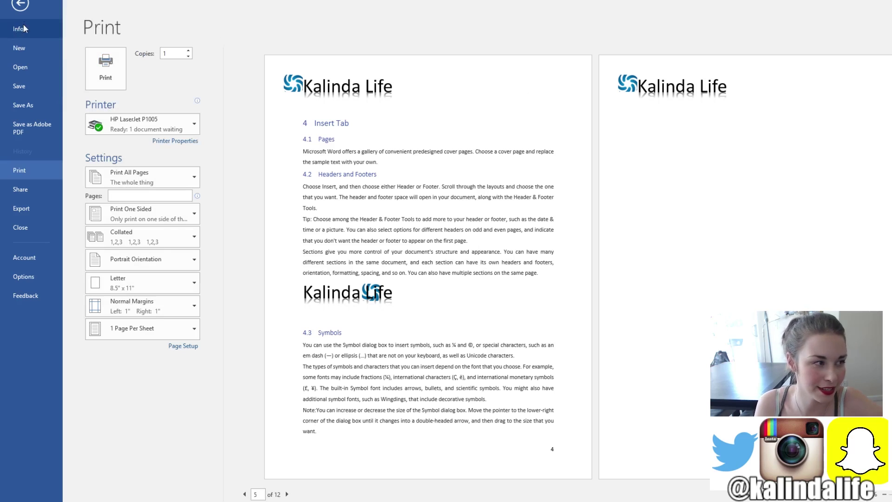
click(20, 5)
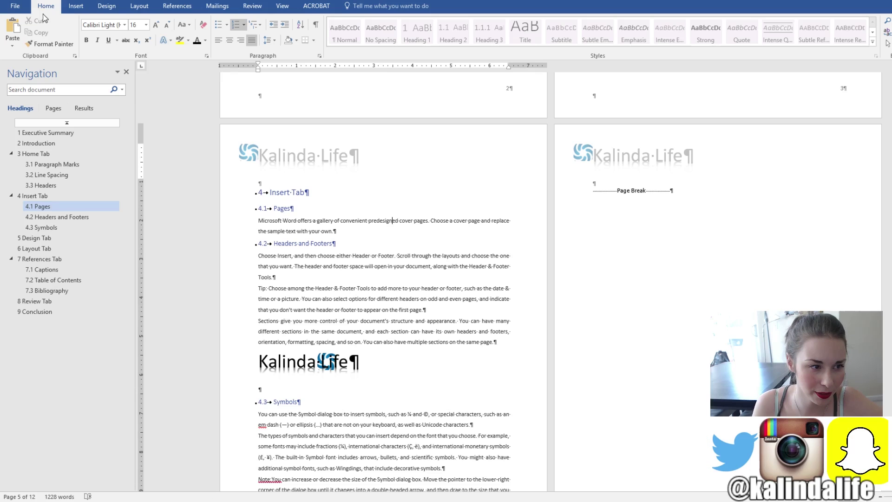
- Delete the blank paragraph below the logo in the header and check the header back to the cover page
click(270, 181)
double_click(294, 169)
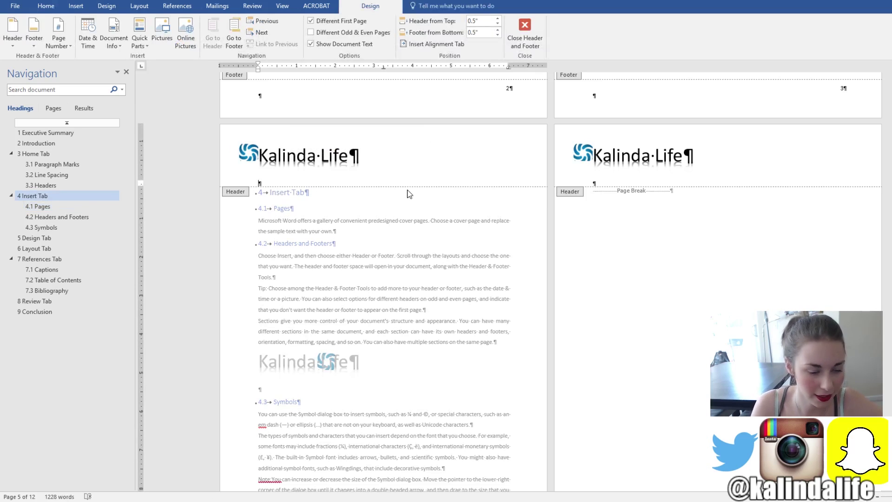
double_click(398, 213)
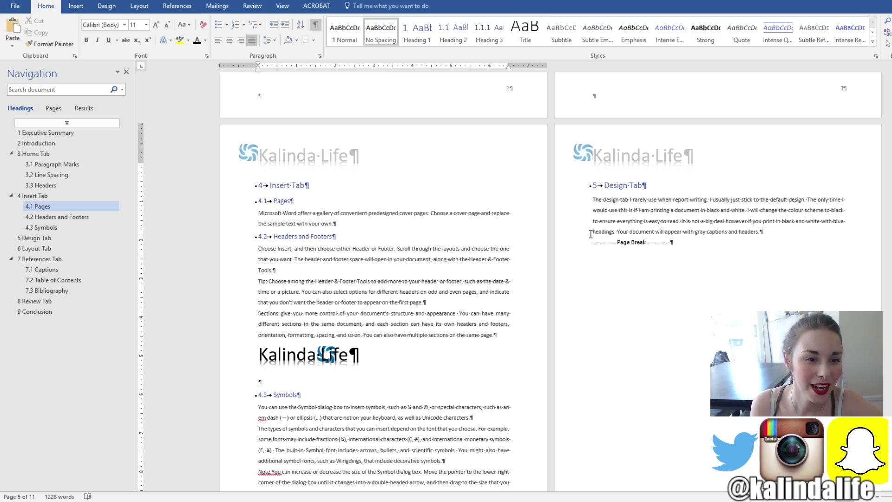
scroll(567, 219, up, 10)
scroll(576, 234, up, 5)
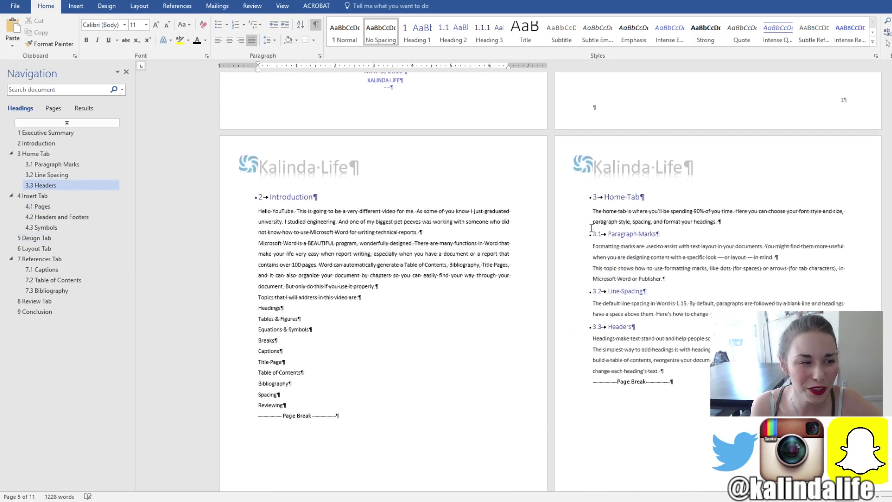
scroll(591, 227, up, 5)
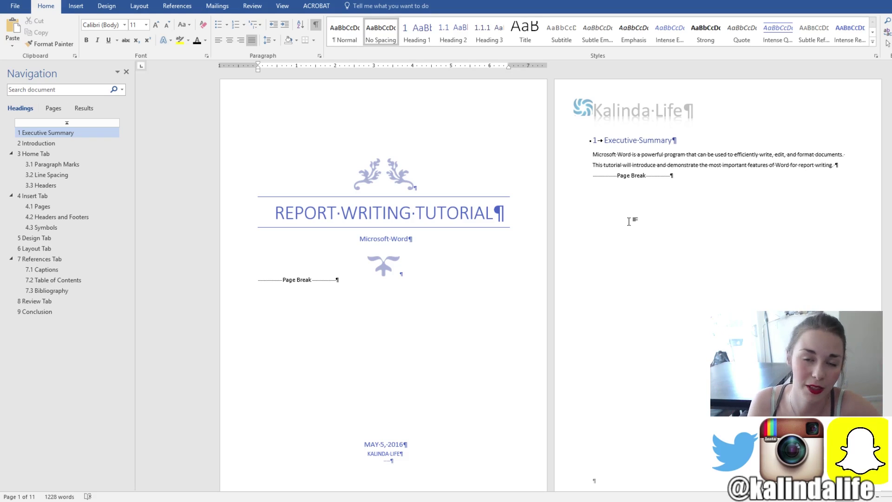
- Preview the theme colour schemes and apply the custom Black scheme to the document
scroll(636, 215, down, 15)
click(76, 6)
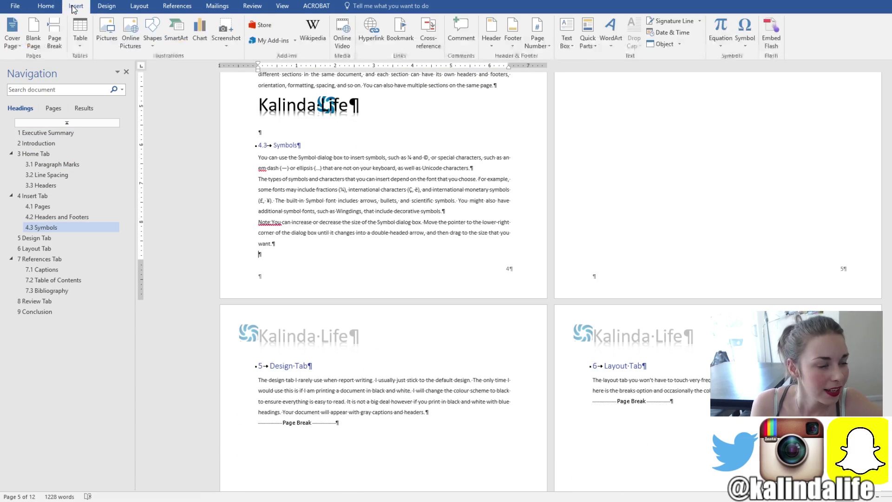
click(106, 7)
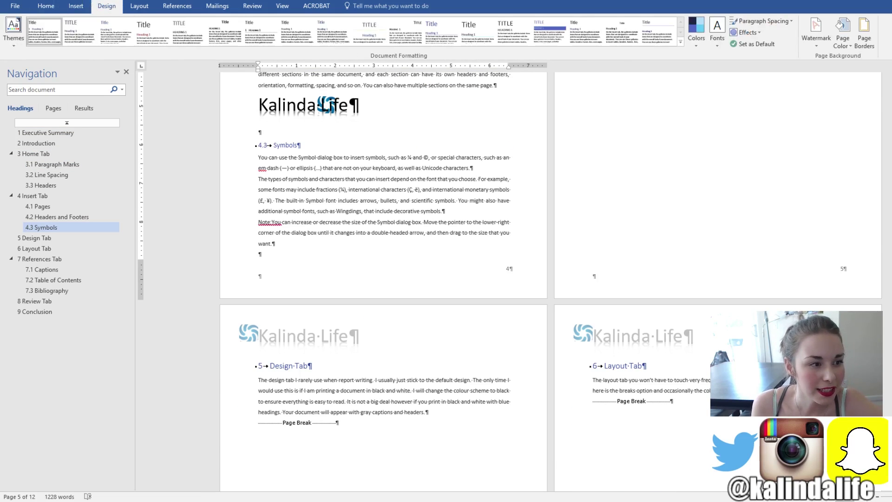
scroll(546, 283, down, 3)
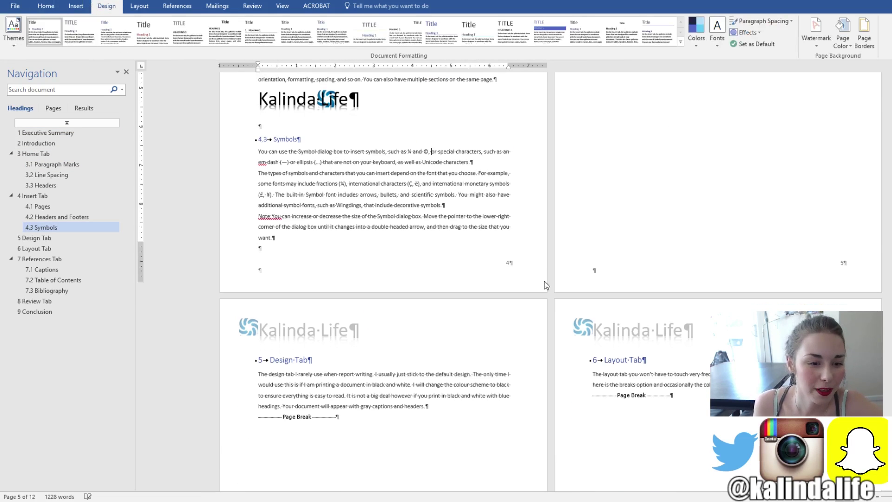
drag(646, 240, 620, 255)
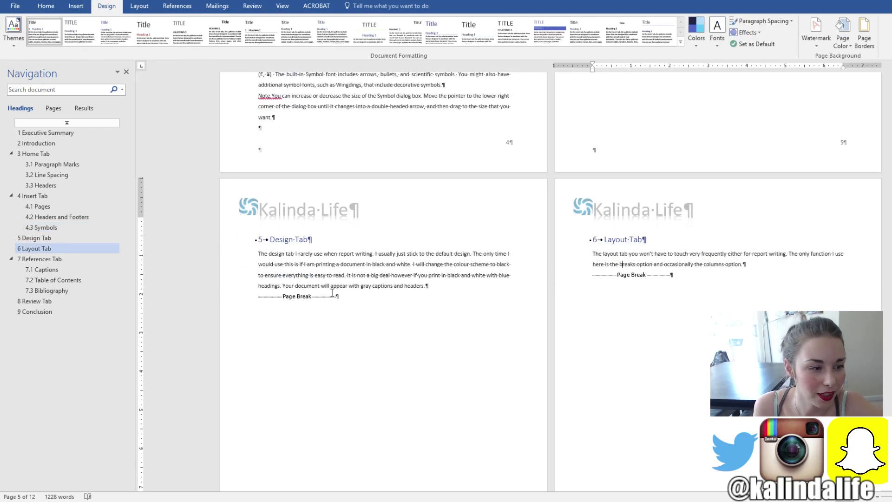
scroll(625, 268, up, 6)
click(696, 29)
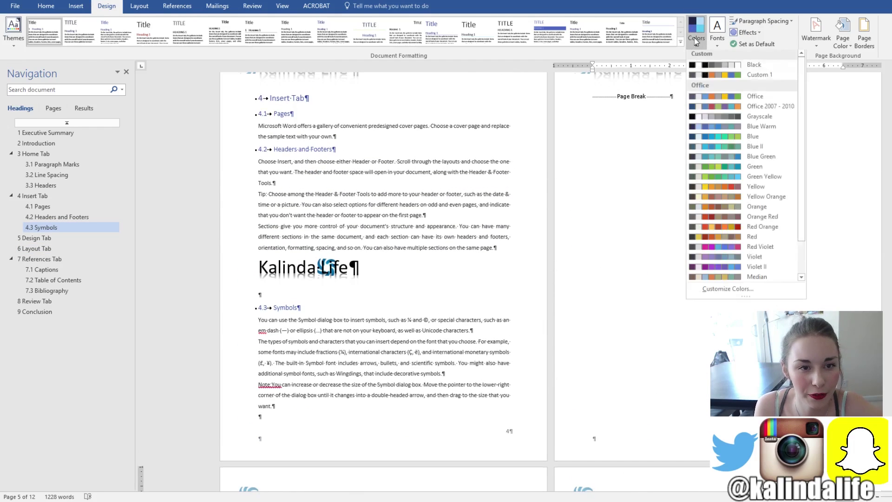
scroll(707, 210, down, 1)
scroll(704, 233, up, 1)
scroll(702, 257, down, 1)
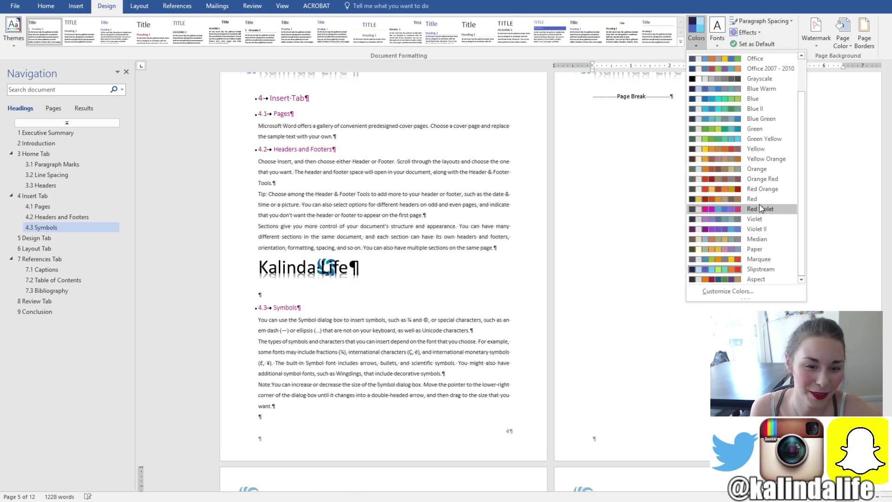
scroll(743, 151, up, 1)
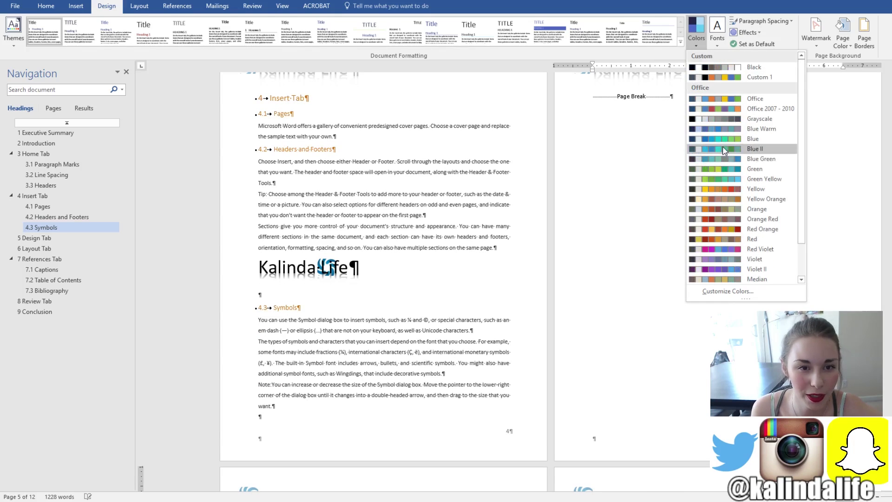
click(766, 68)
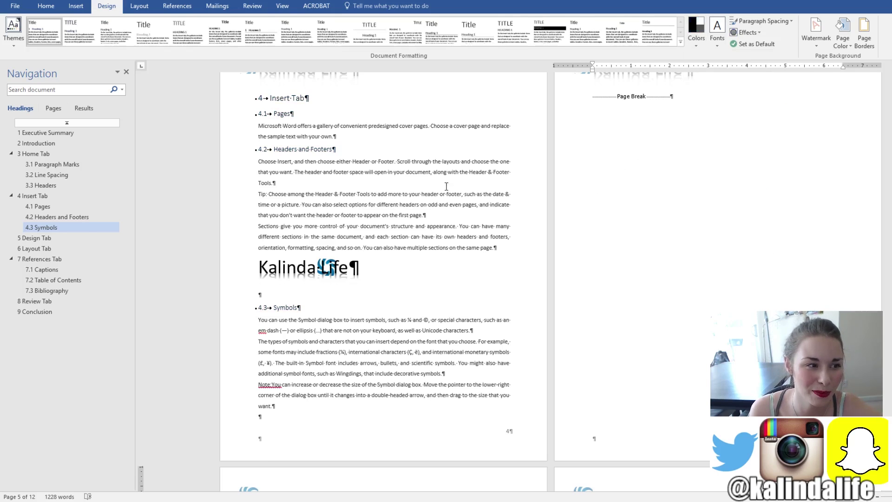
scroll(432, 195, up, 2)
scroll(418, 200, up, 9)
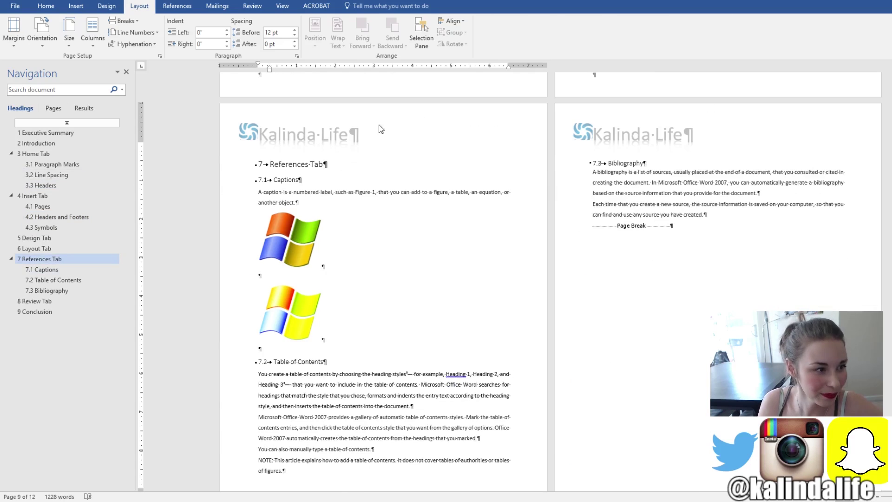
- Insert the caption "Figure 1. Microsoft" below the first Windows logo in section 7.1, using the Figure label
click(178, 7)
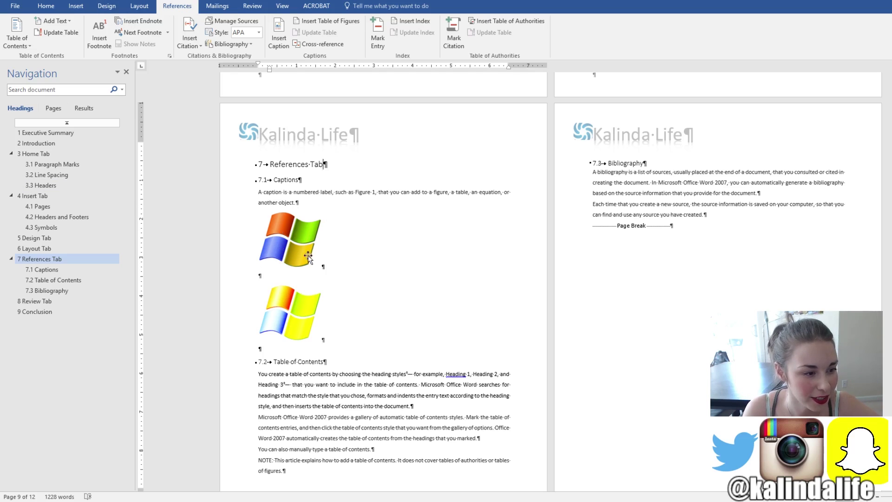
click(292, 238)
click(291, 244)
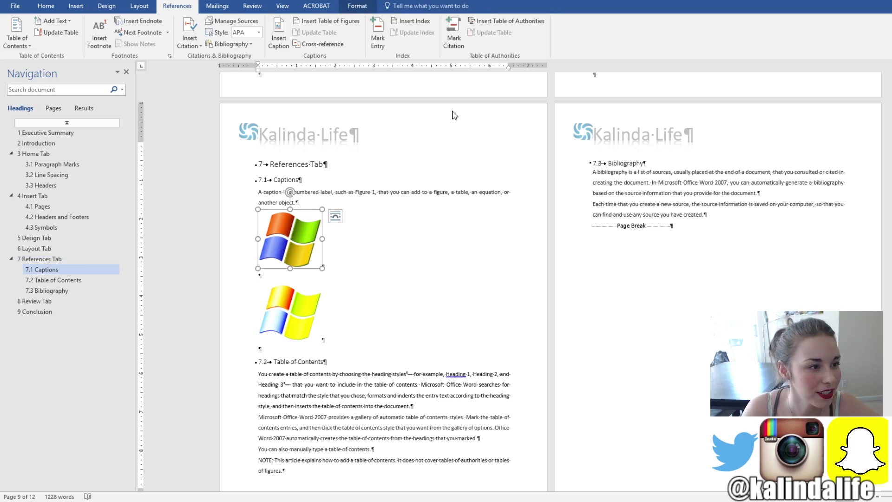
click(282, 32)
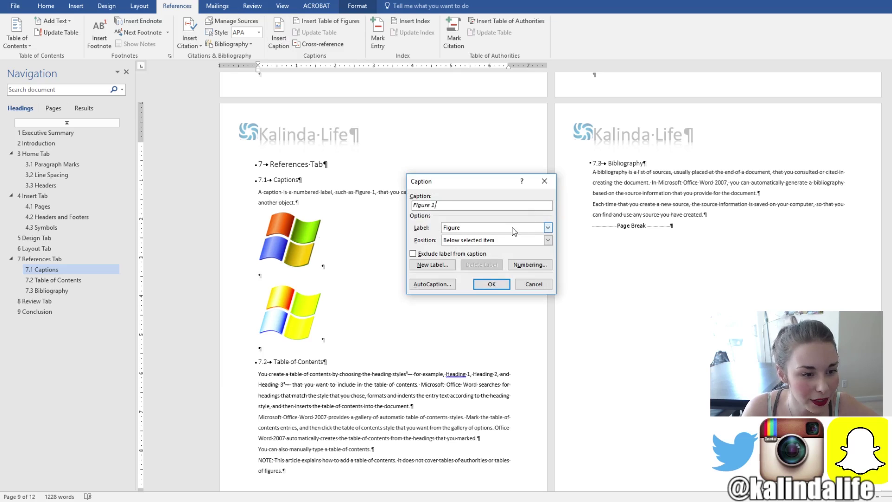
click(549, 227)
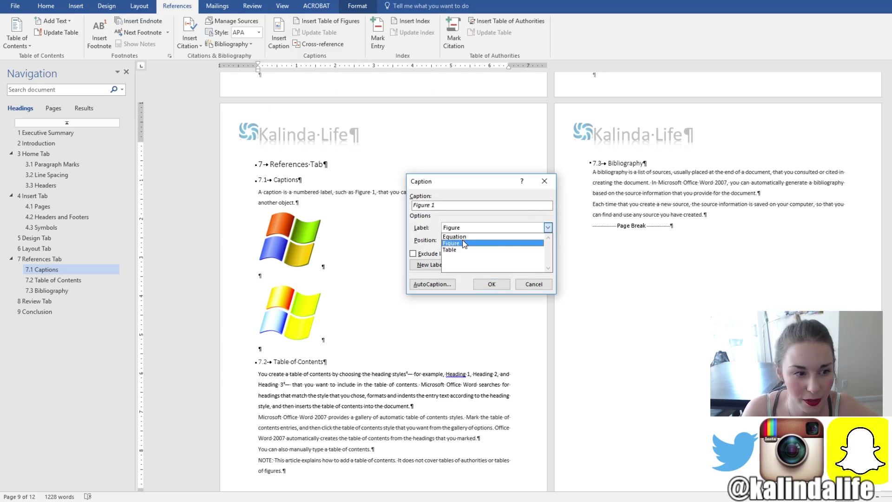
click(464, 211)
text(. Microsoft)
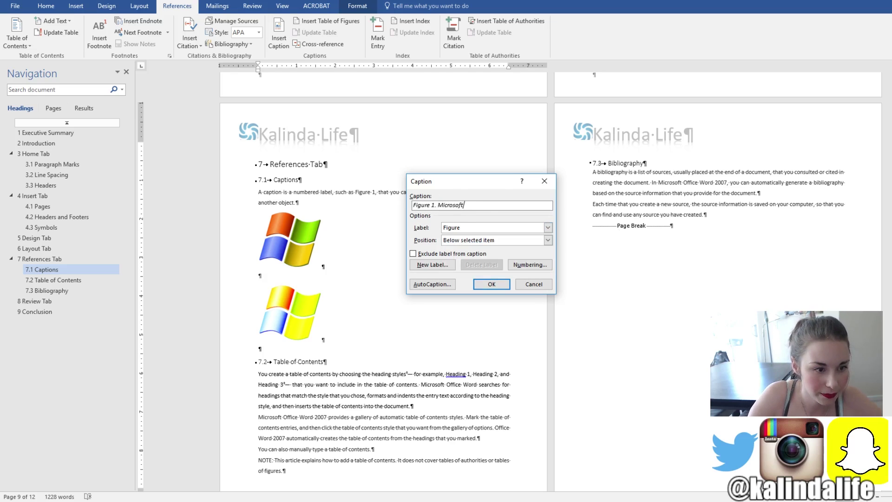
key(Return)
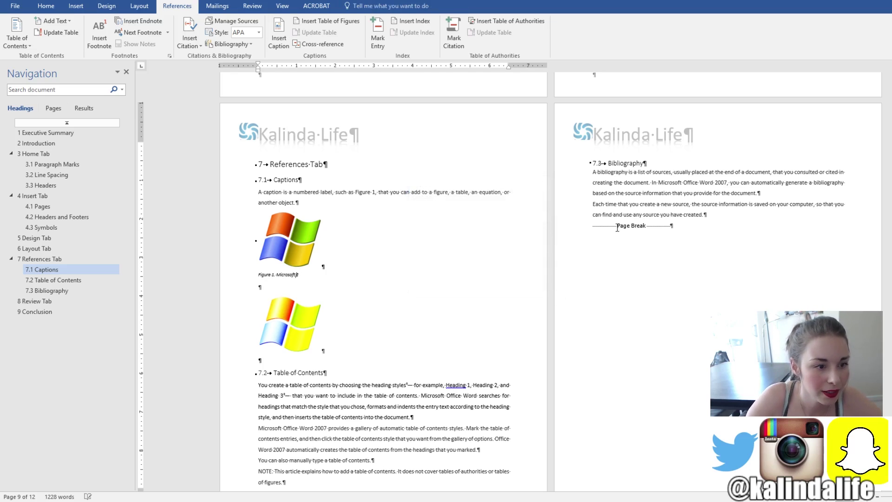
- Insert the caption "Figure 2. Microsoft colour" below the second Windows logo in section 7.1, using the Figure label
click(274, 325)
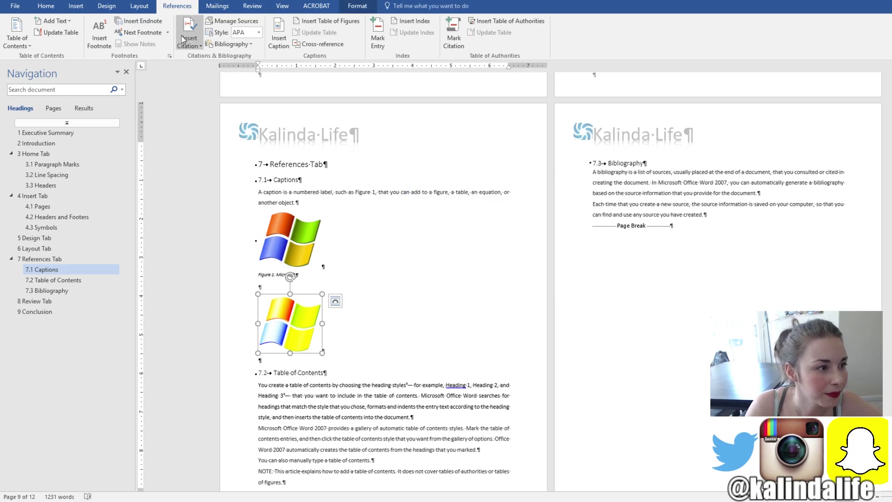
click(279, 34)
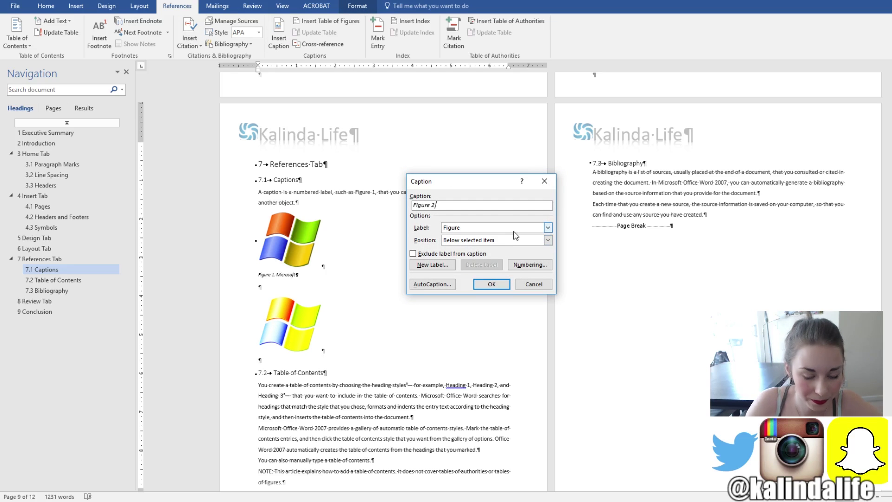
text(. Microsoft colour)
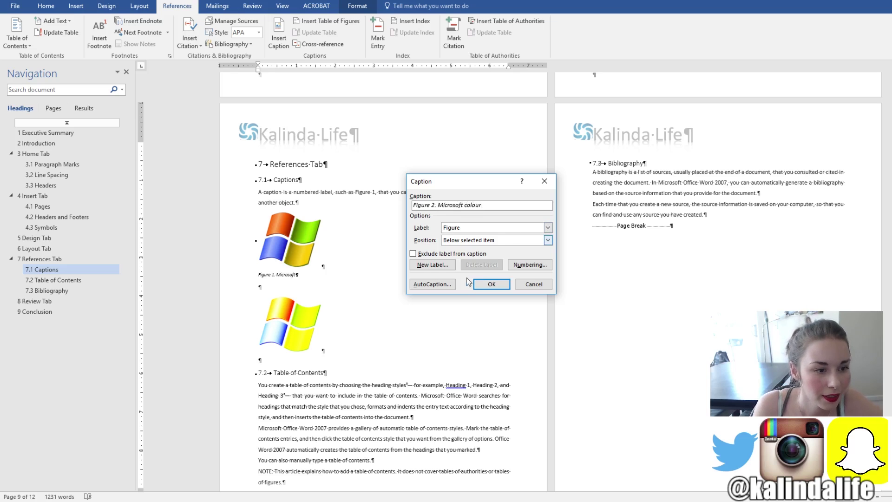
click(481, 284)
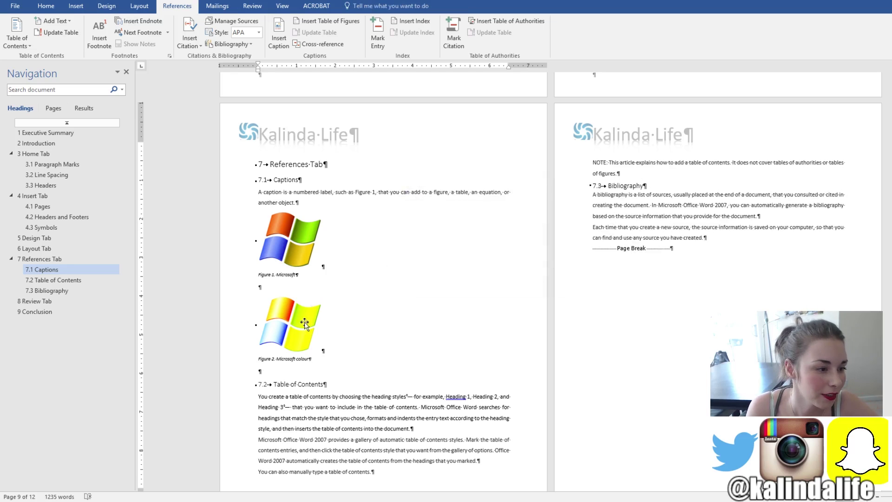
- Move the recoloured Windows logo together with its "Microsoft colour" caption above the original logo in section 7.1
drag(316, 362, 253, 362)
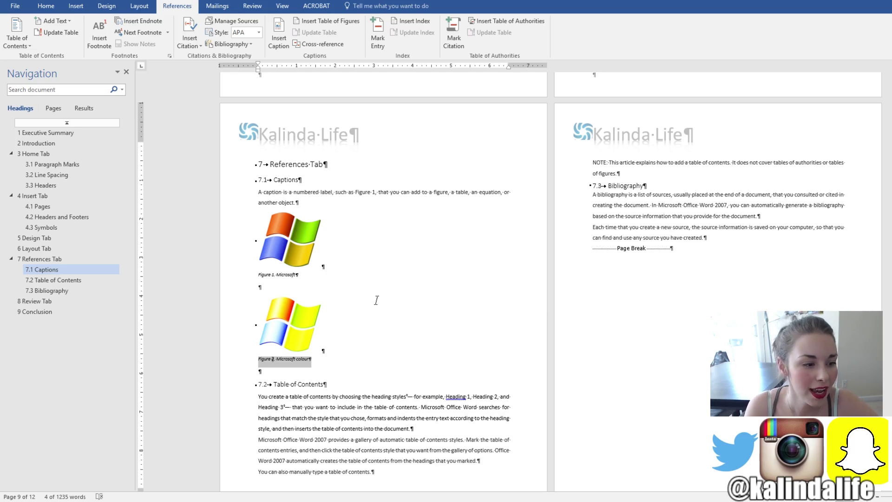
click(329, 361)
drag(304, 352, 274, 326)
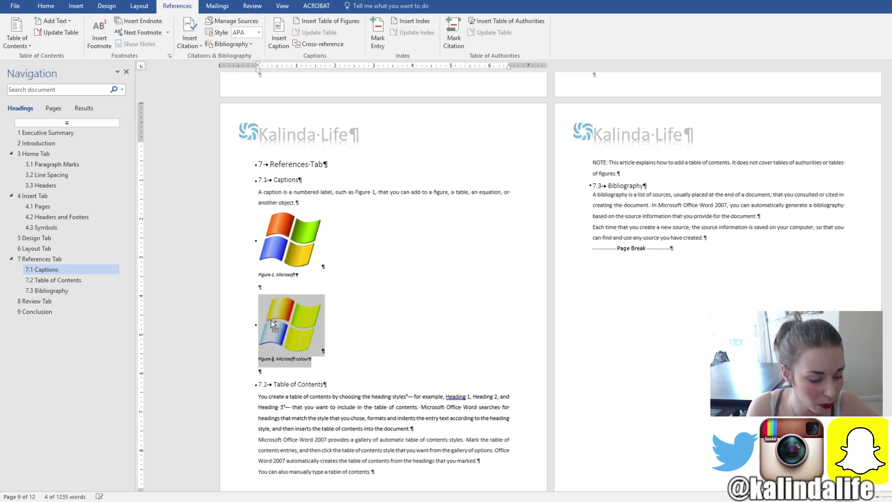
key(Delete)
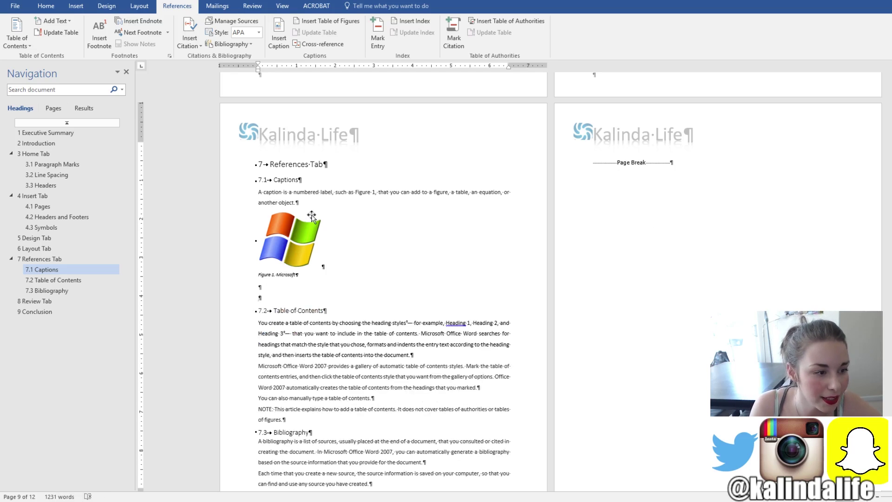
click(312, 205)
key(ctrl+v)
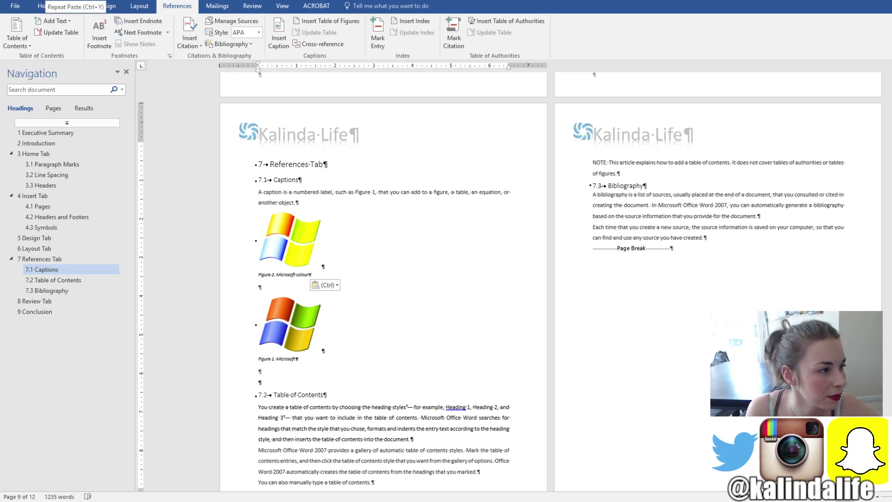
- Refresh the figure caption numbers by opening the print preview and returning to the document
click(14, 6)
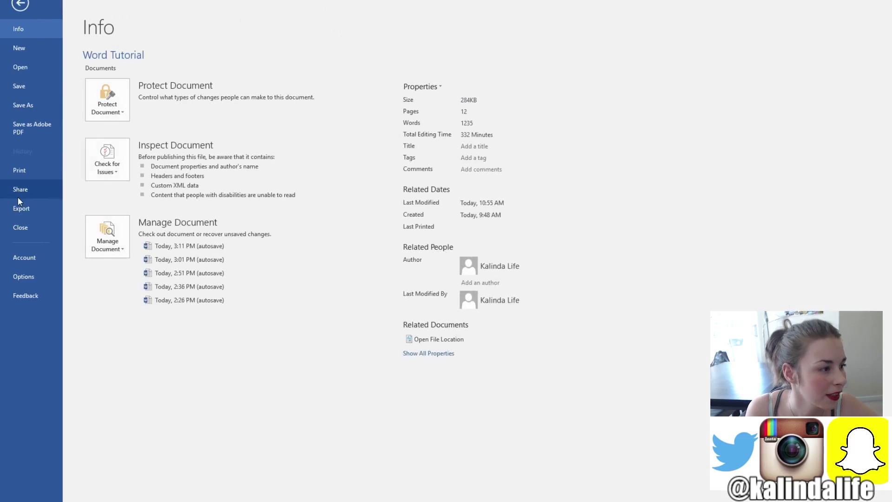
click(21, 170)
click(19, 4)
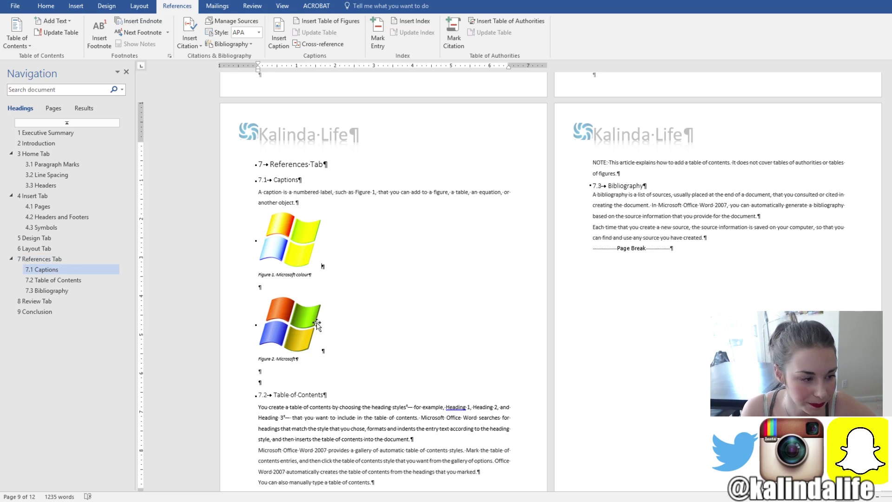
- Start a cross-reference replacing the text "Figure 1" in section 7.1, with reference type Figure and the caption "Figure 1. Microsoft colour"
click(365, 191)
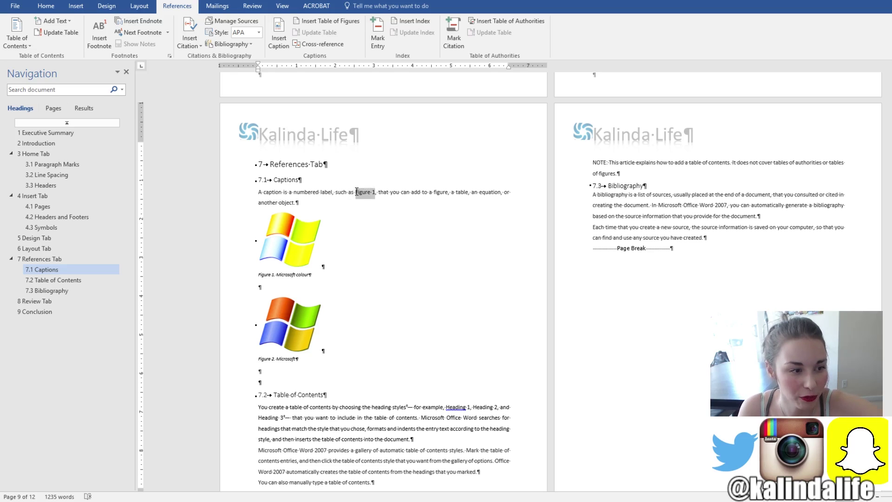
double_click(357, 192)
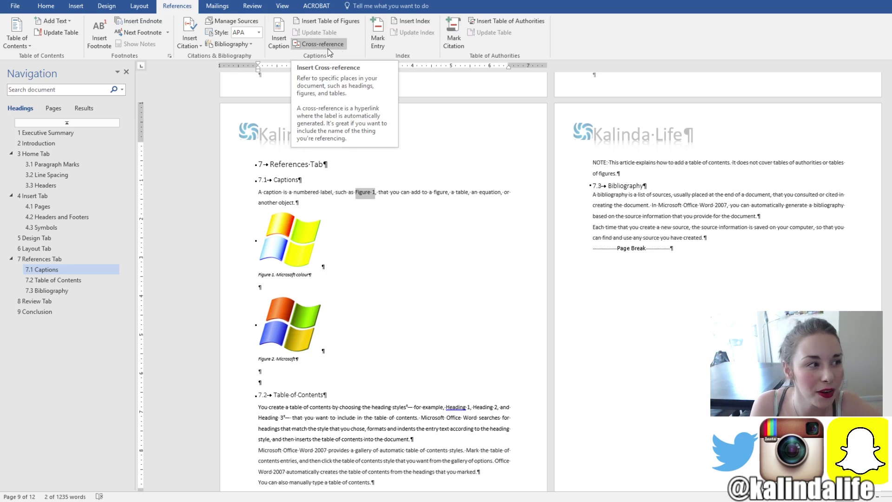
click(82, 7)
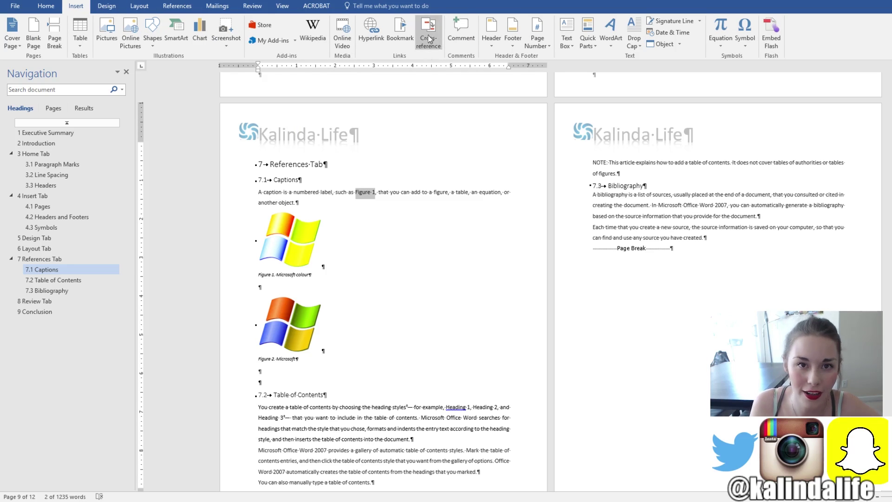
click(177, 6)
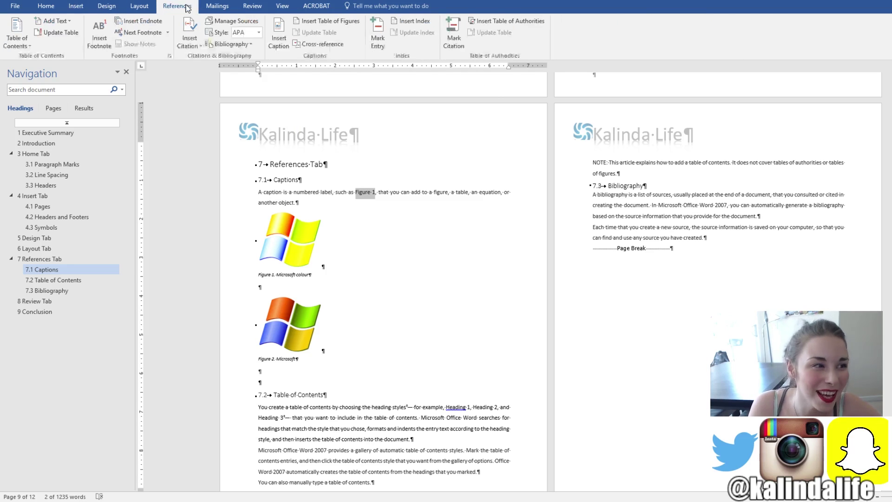
click(324, 44)
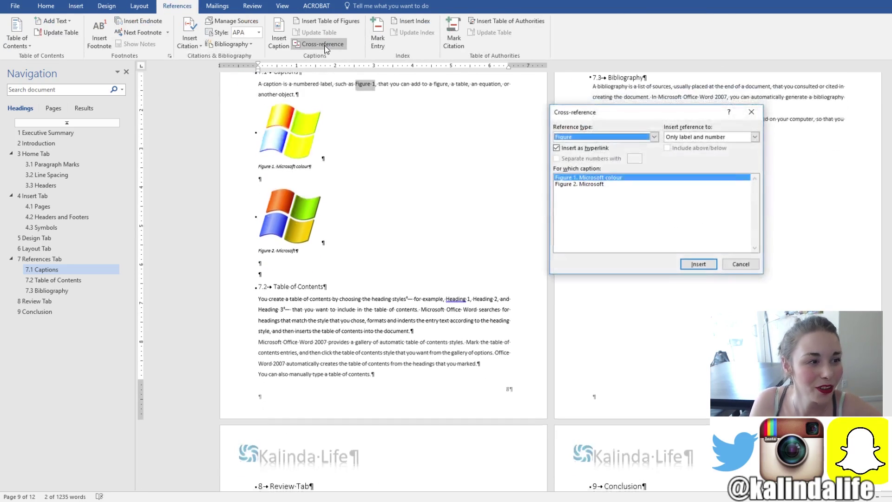
click(603, 178)
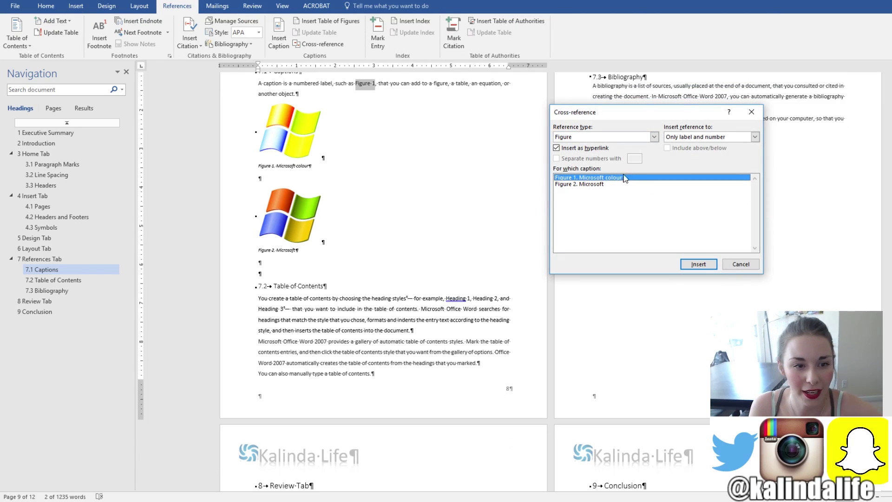
click(654, 138)
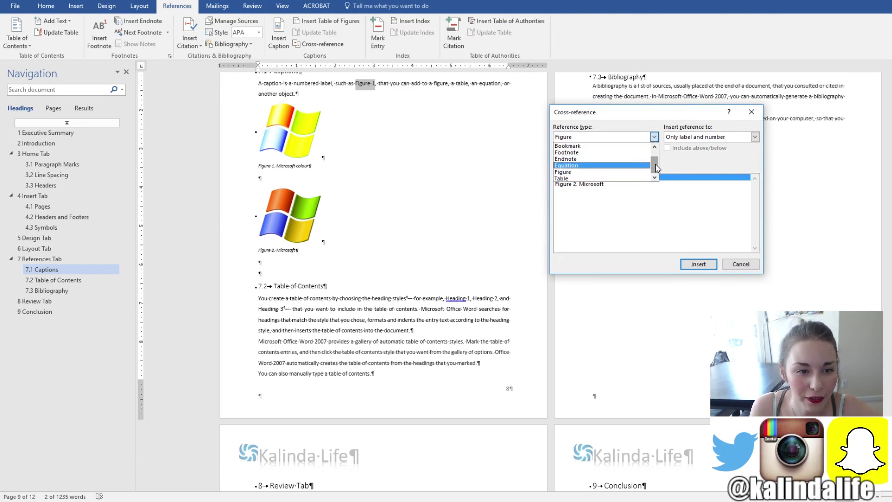
drag(656, 167, 652, 152)
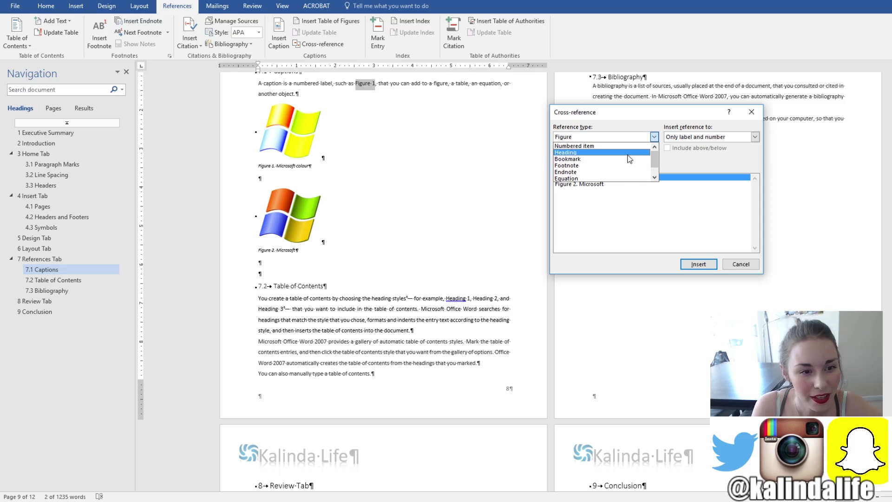
scroll(655, 163, down, 3)
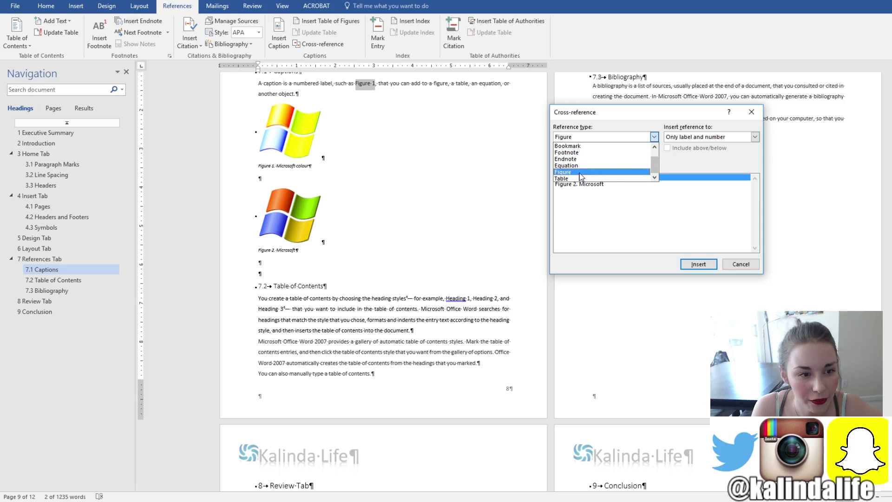
click(600, 180)
click(599, 179)
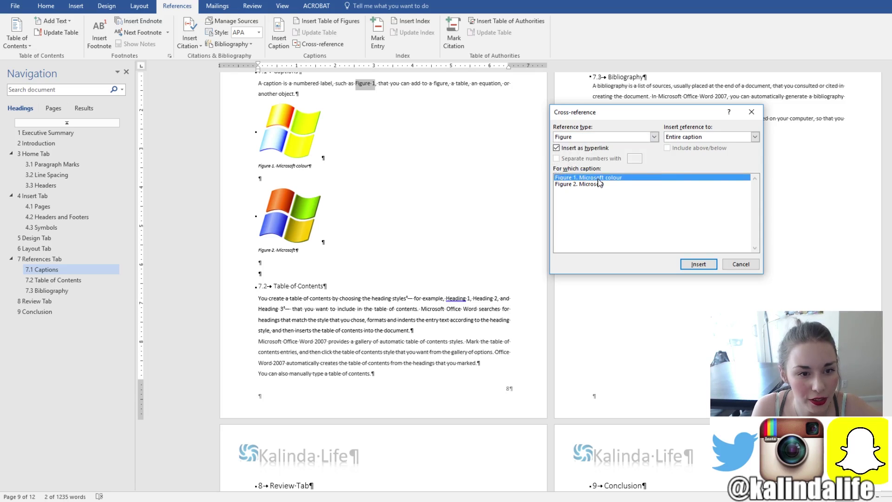
- Insert the cross-reference with only label and number, close the dialog and check the reference in the sentence
click(754, 137)
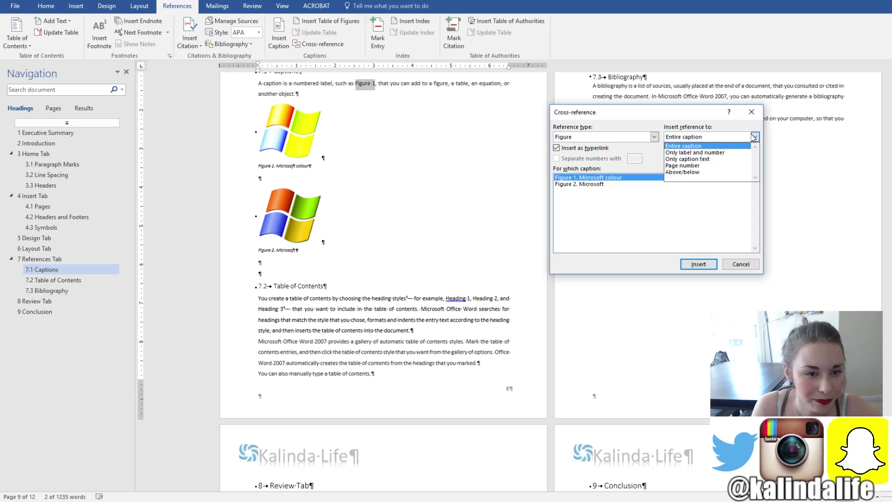
click(698, 153)
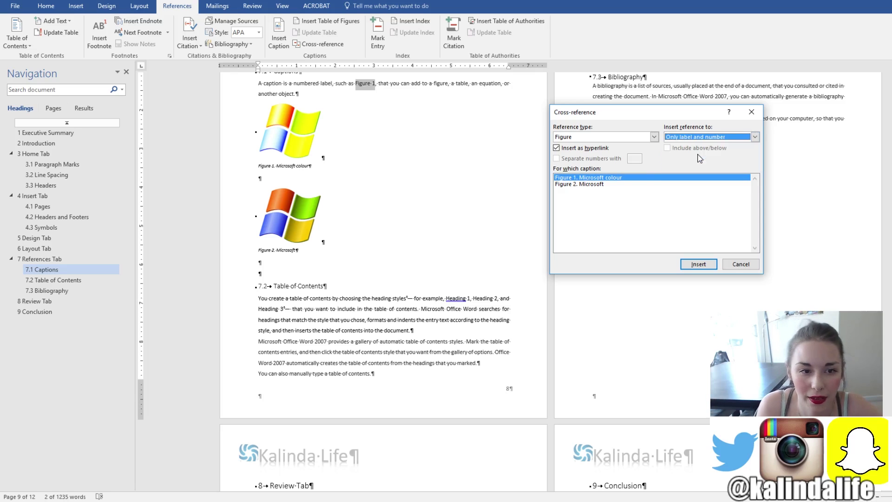
click(699, 264)
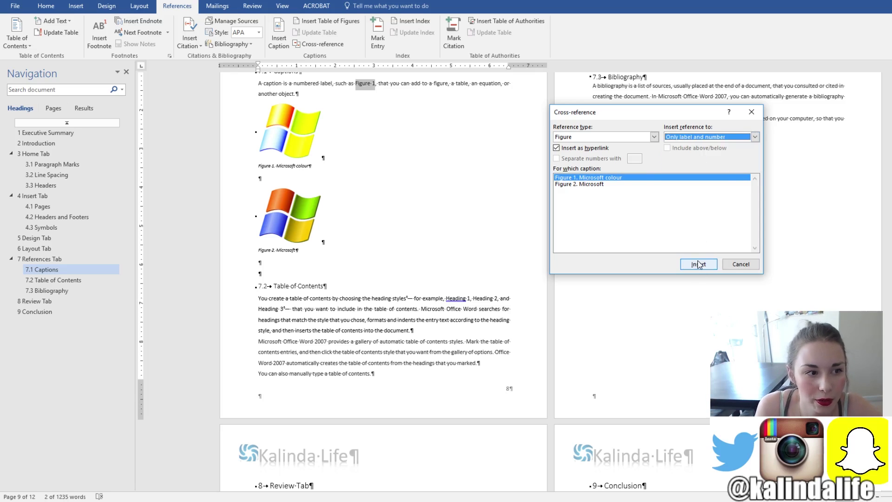
click(739, 264)
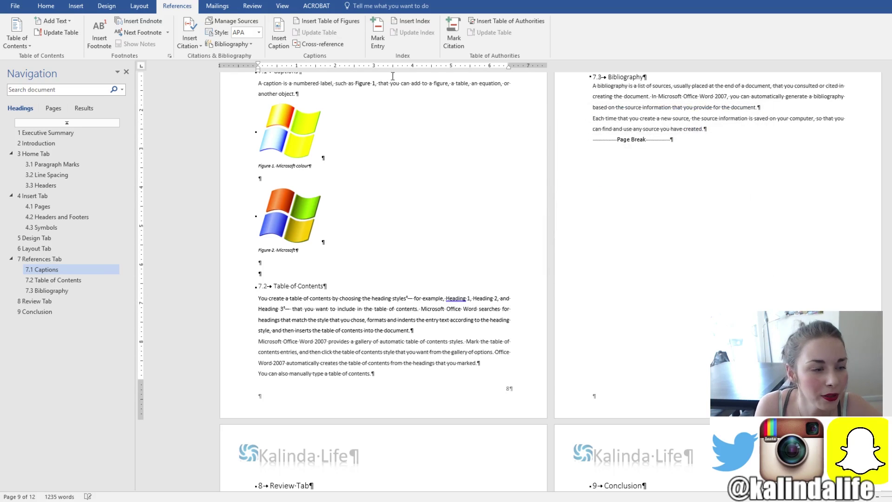
drag(434, 83, 264, 84)
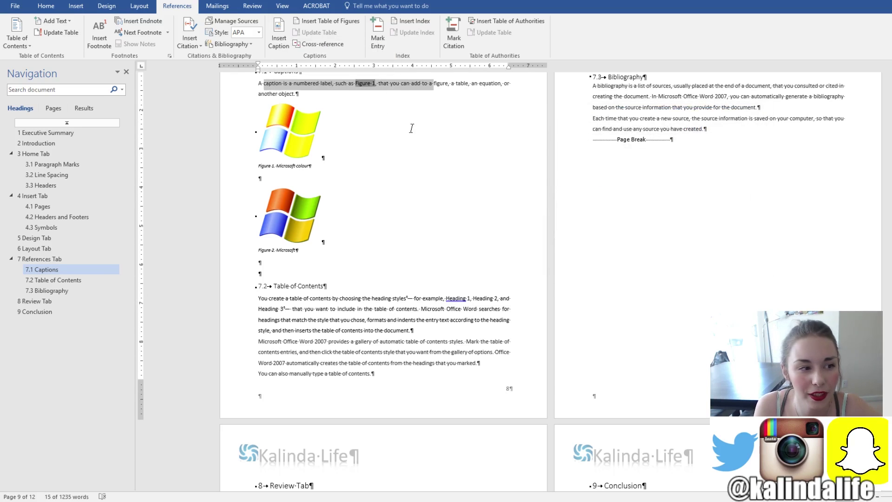
- Move the original Windows logo with its "Microsoft" caption back above the recoloured logo, directly below the introductory paragraph of section 7.1
click(359, 252)
drag(346, 251, 274, 242)
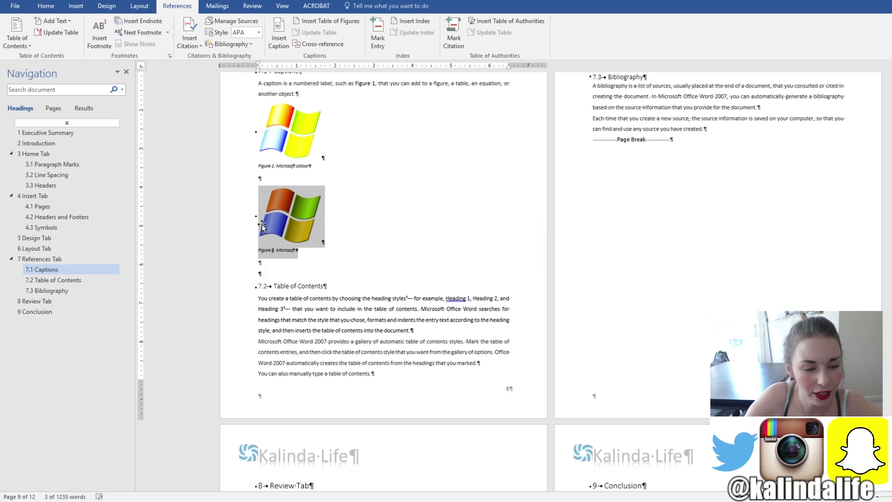
key(Delete)
key(Delete)
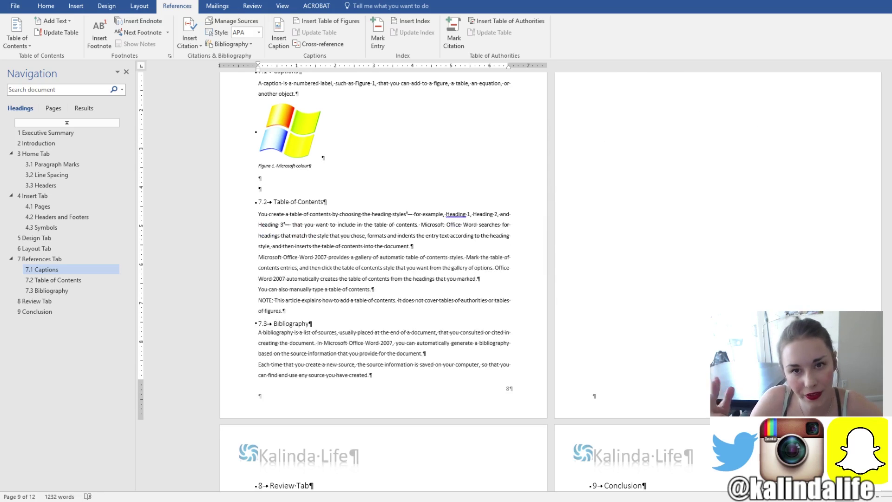
key(Return)
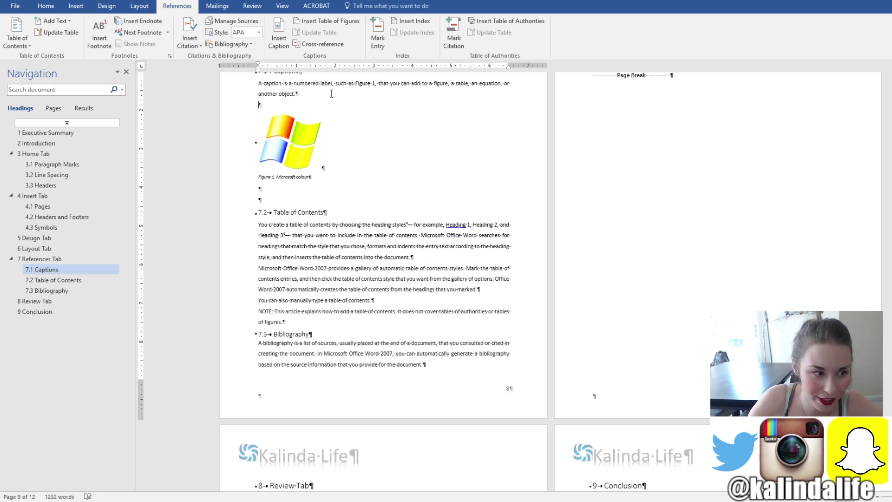
key(ctrl+v)
- Refresh the caption numbers and the cross-reference through the print preview, and check the reference in the section 7.1 sentence
click(13, 6)
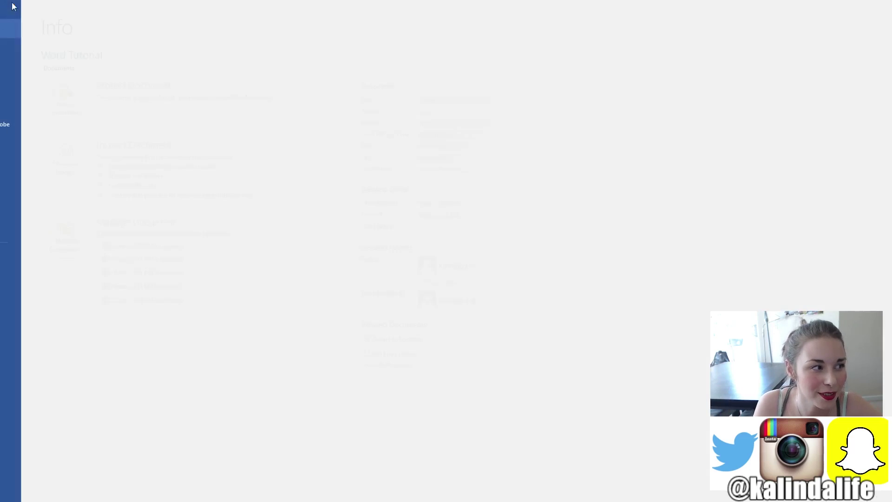
click(23, 170)
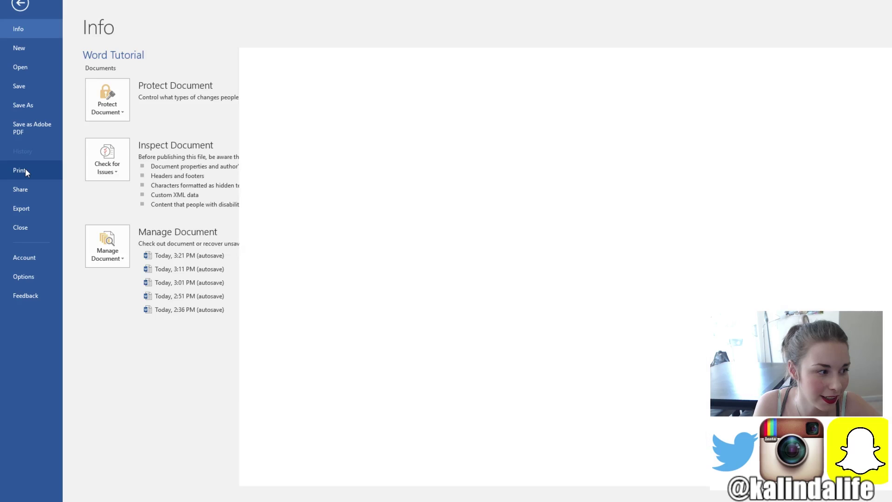
click(20, 6)
scroll(399, 288, up, 2)
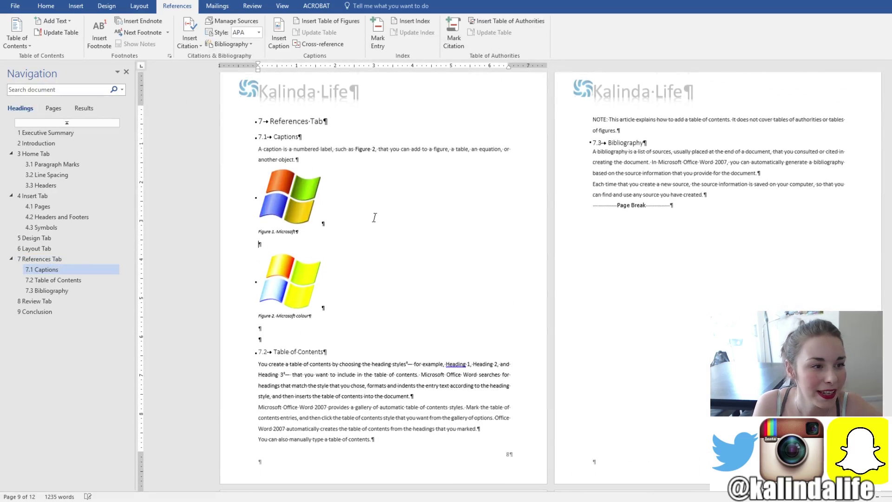
drag(390, 156, 294, 156)
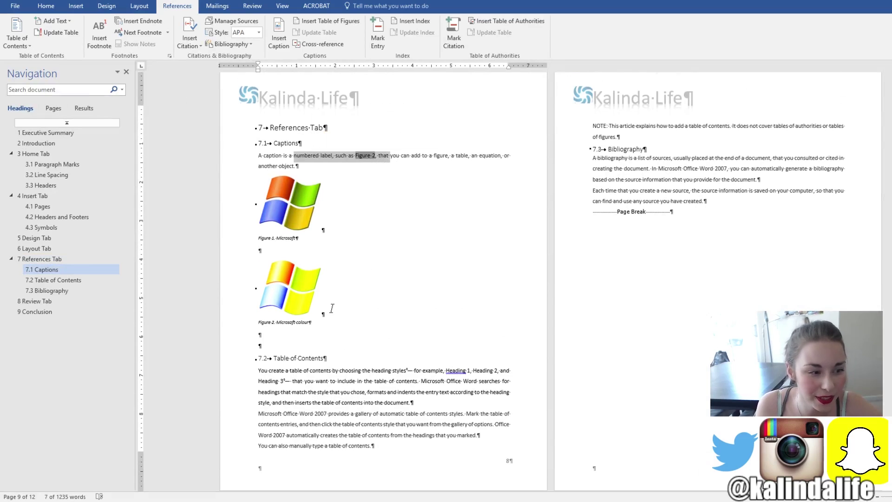
- Check the recoloured logo with its caption and delete the extra blank paragraph between it and heading 7.2
click(257, 293)
drag(256, 292, 328, 326)
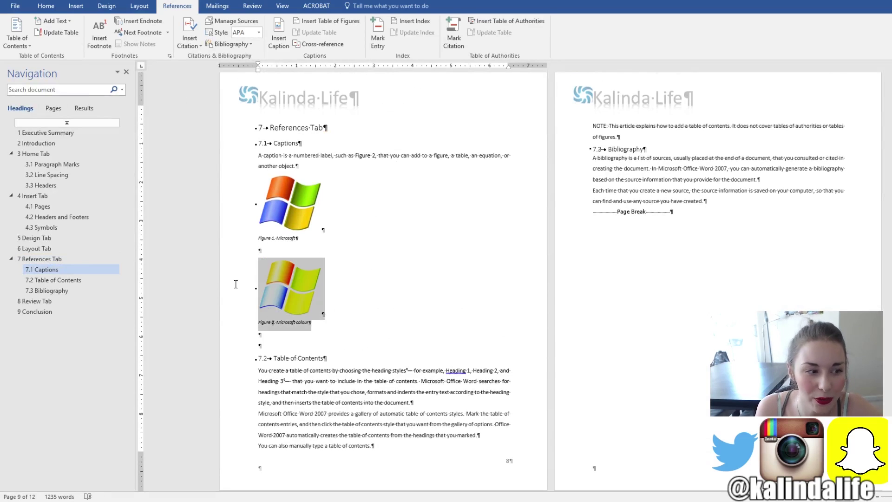
click(395, 302)
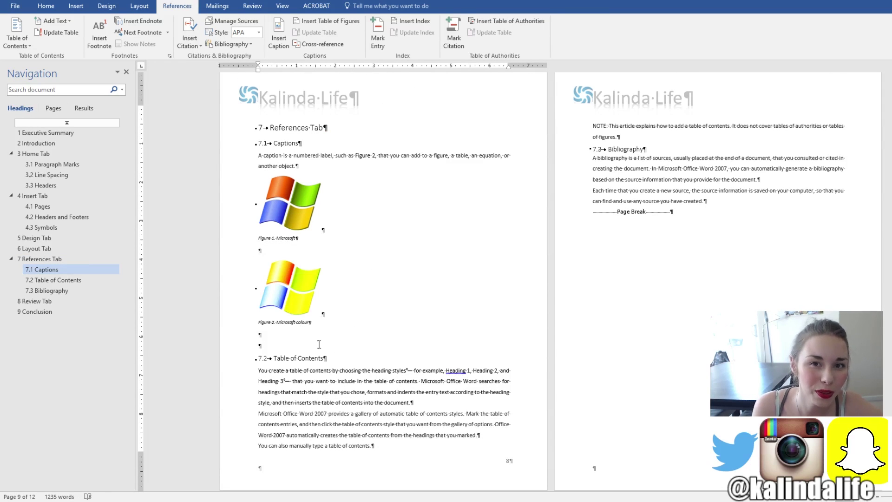
key(Delete)
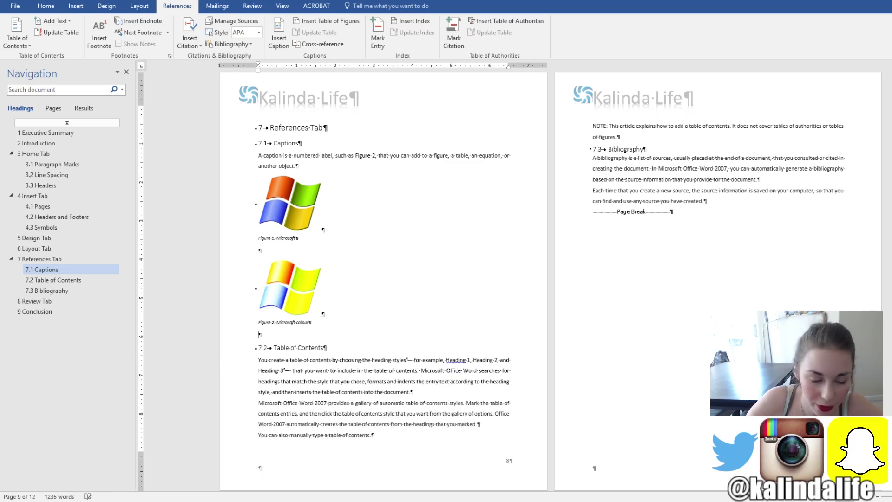
- Delete the blank paragraph between the recoloured logo's caption and heading 7.2, and check the page layout around it
key(Delete)
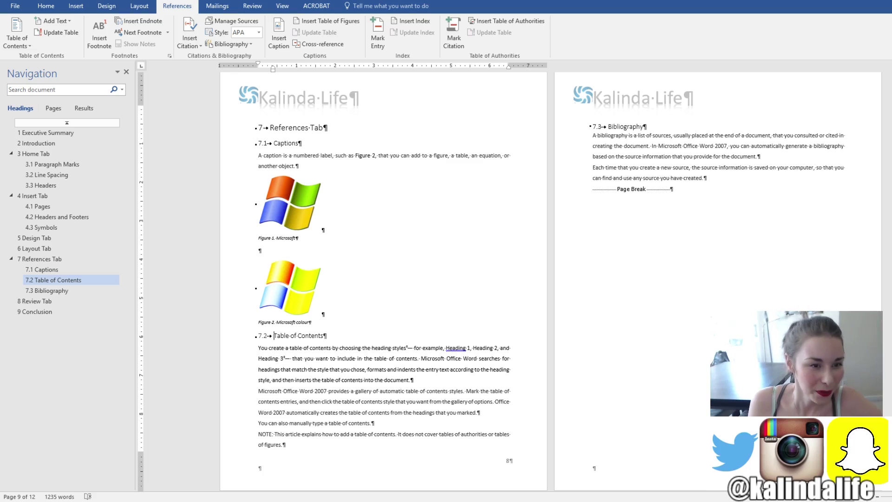
scroll(383, 279, down, 3)
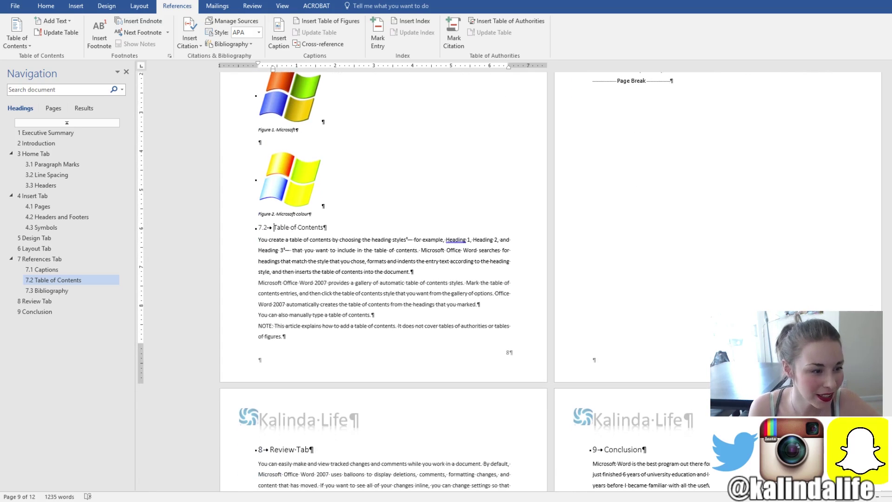
scroll(384, 278, up, 3)
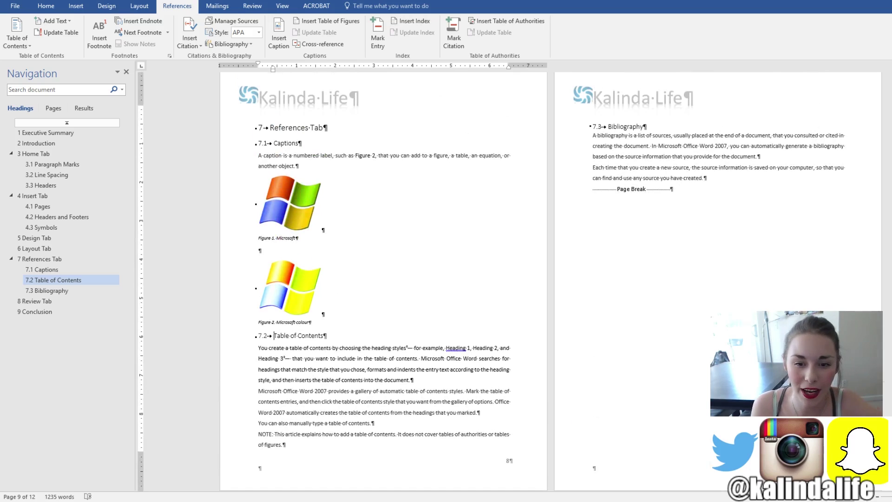
- Insert a blank page after the Executive Summary page and add an empty paragraph above its page break
scroll(383, 278, up, 20)
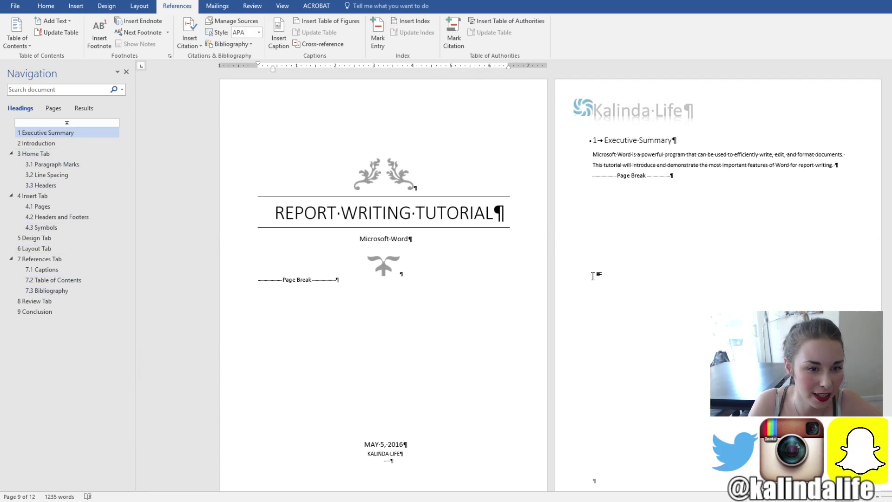
scroll(708, 139, down, 1)
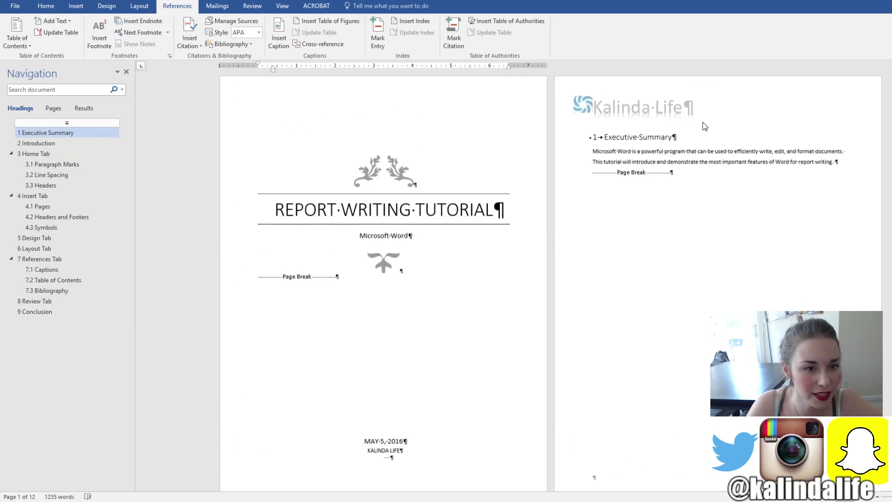
scroll(695, 127, up, 1)
scroll(635, 199, down, 1)
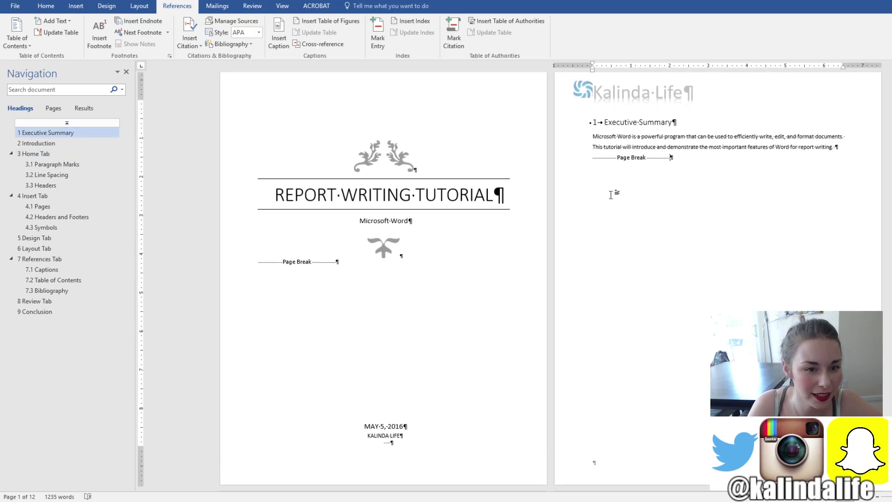
click(76, 6)
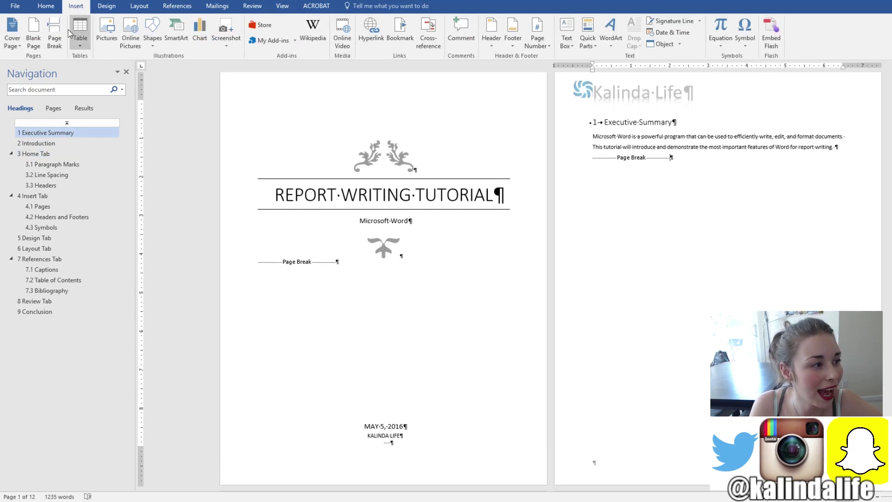
click(32, 29)
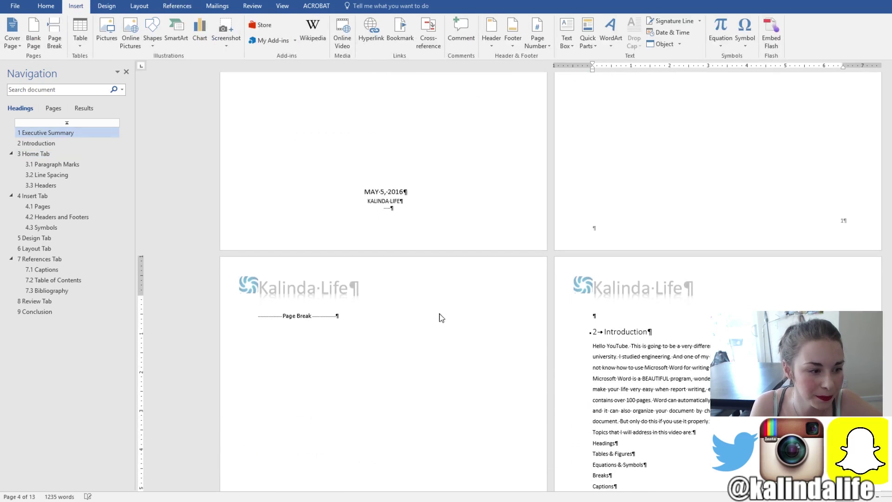
click(259, 190)
key(Return)
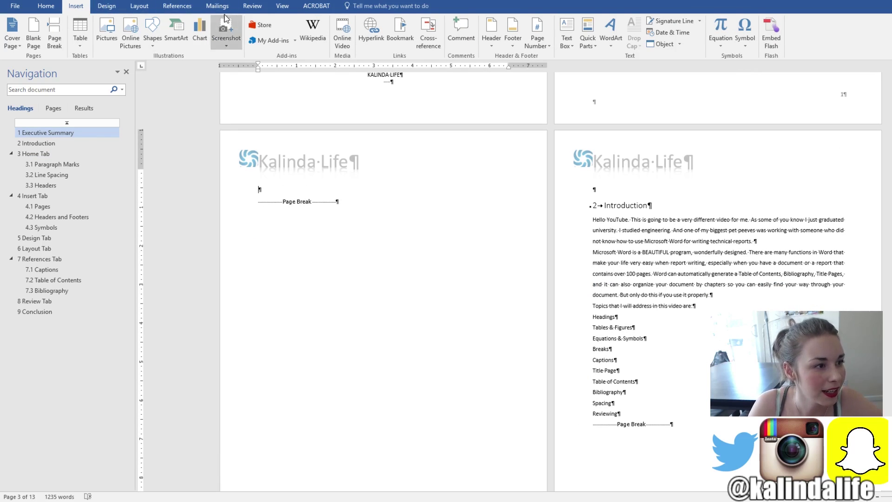
- Insert the Automatic Table 2 table of contents in the empty paragraph on the new page
click(177, 6)
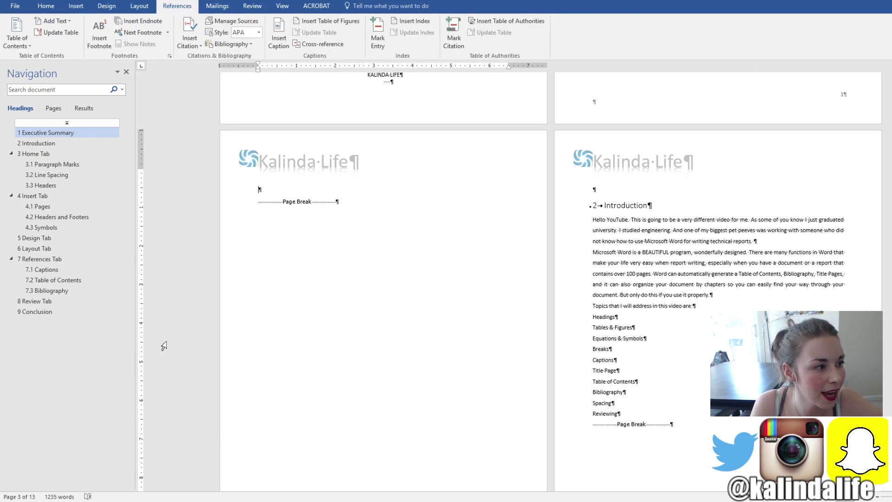
click(29, 47)
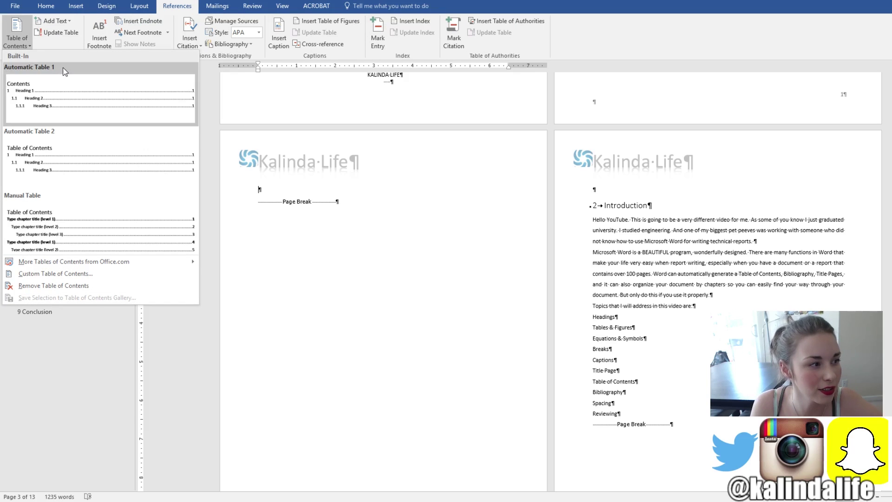
click(52, 157)
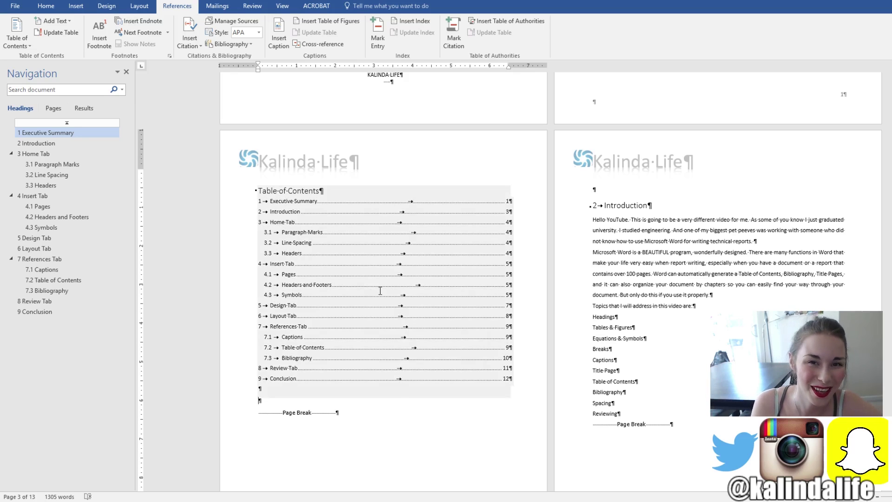
click(437, 196)
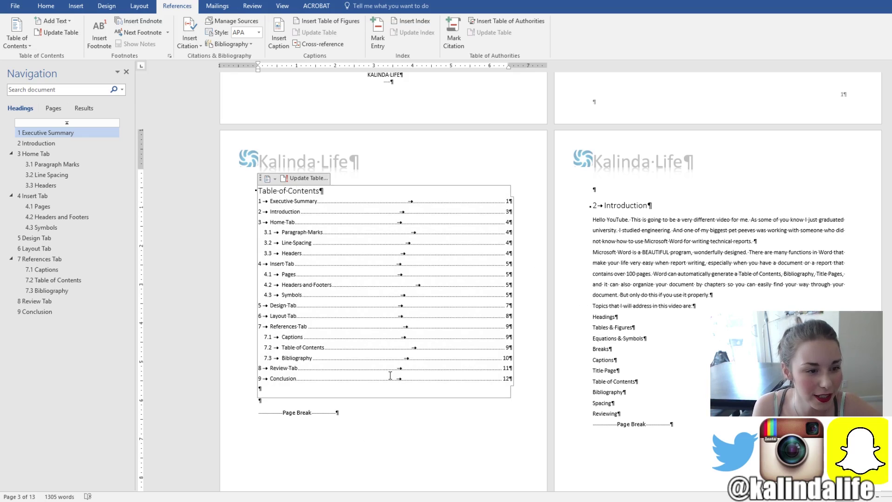
- Insert another page break after the table of contents to create an empty page before the Introduction
click(268, 414)
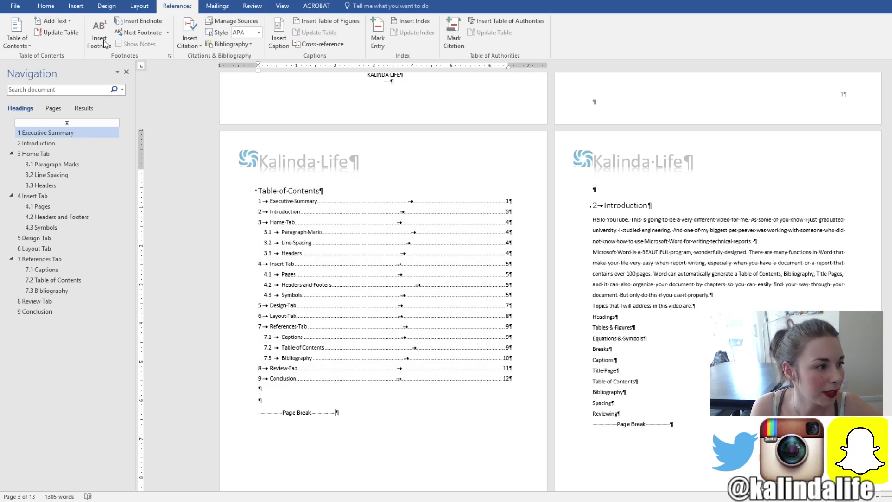
click(79, 7)
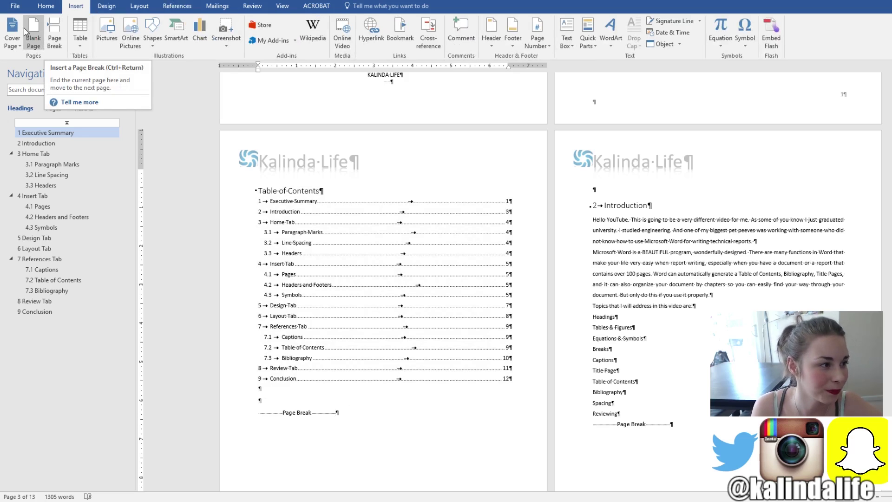
click(54, 32)
scroll(461, 182, up, 5)
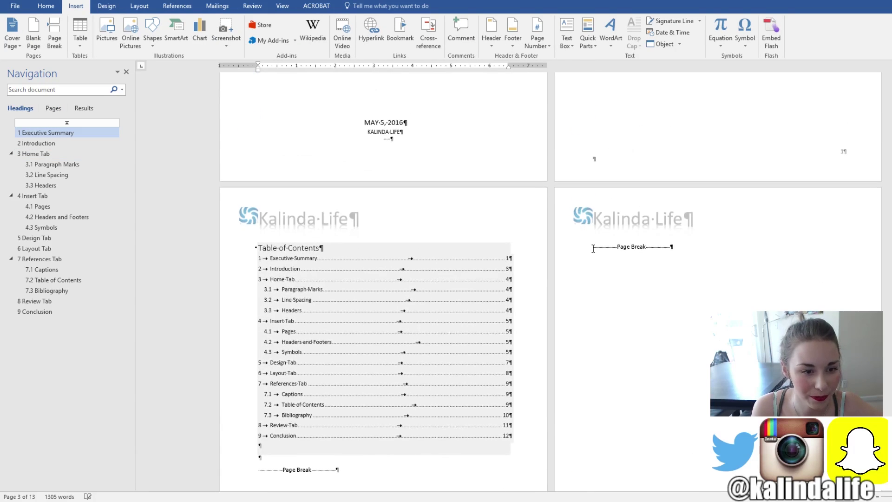
scroll(539, 249, down, 5)
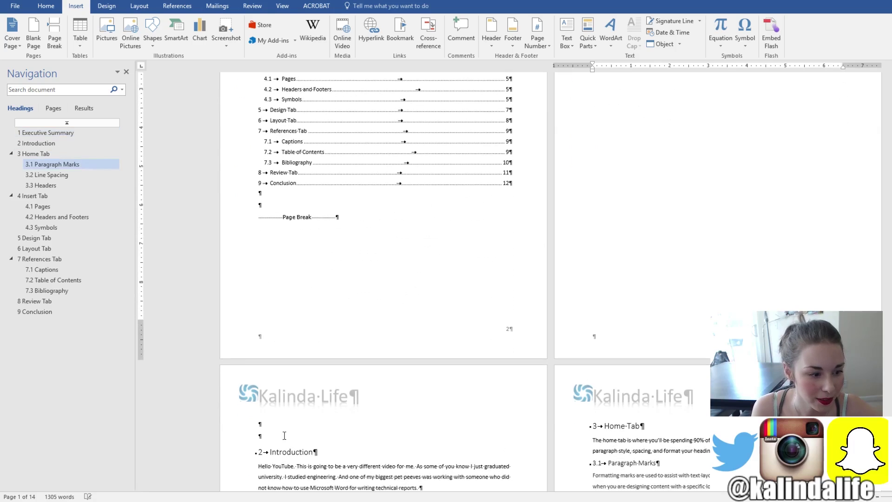
- Copy the Introduction heading onto the empty page after the table of contents and change its text to "List of Figures"
double_click(286, 452)
key(ctrl+c)
scroll(441, 378, up, 3)
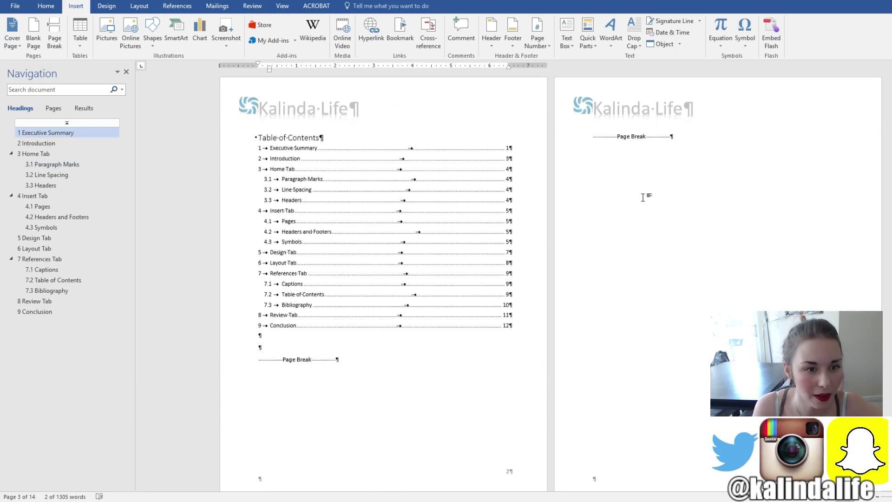
click(584, 145)
key(ctrl+v)
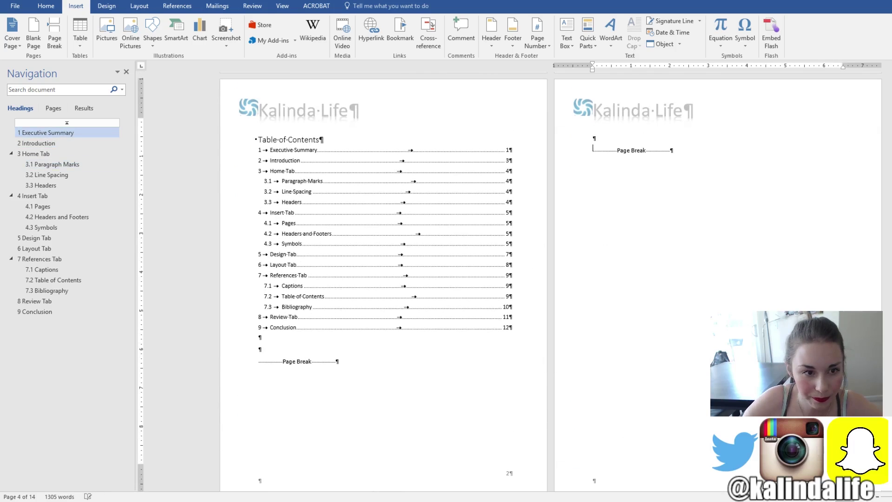
drag(650, 140, 604, 140)
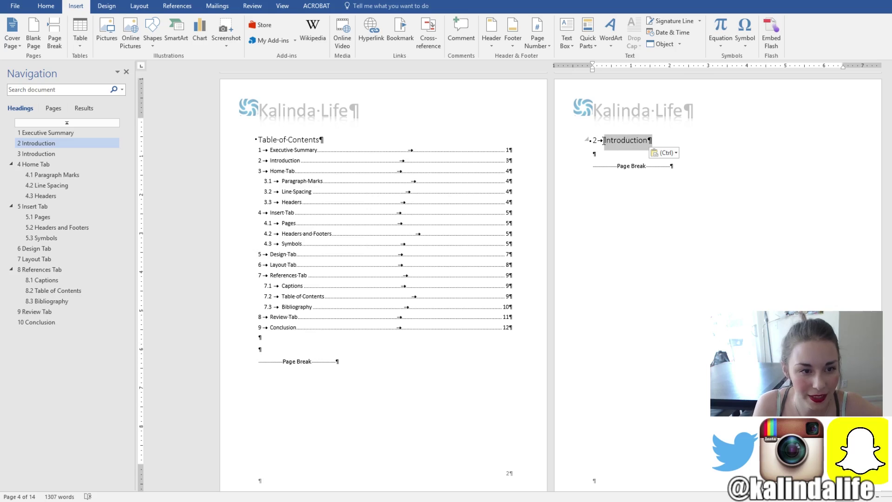
text(List)
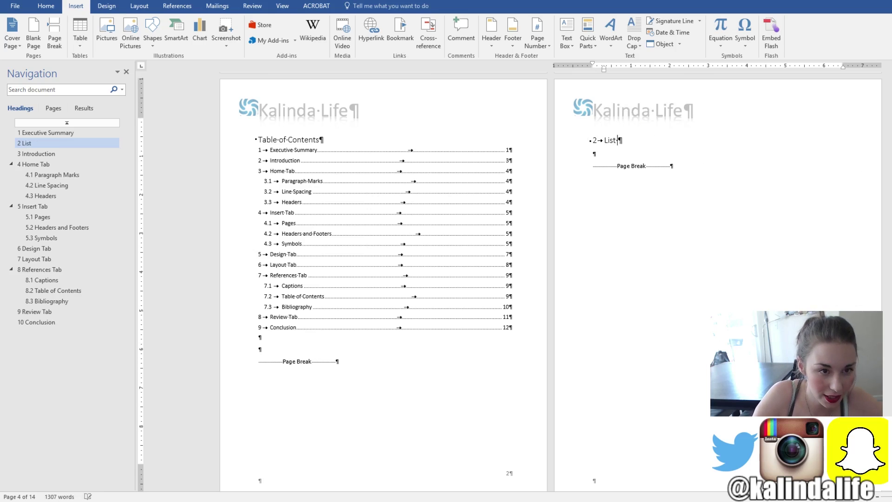
text( of Figures)
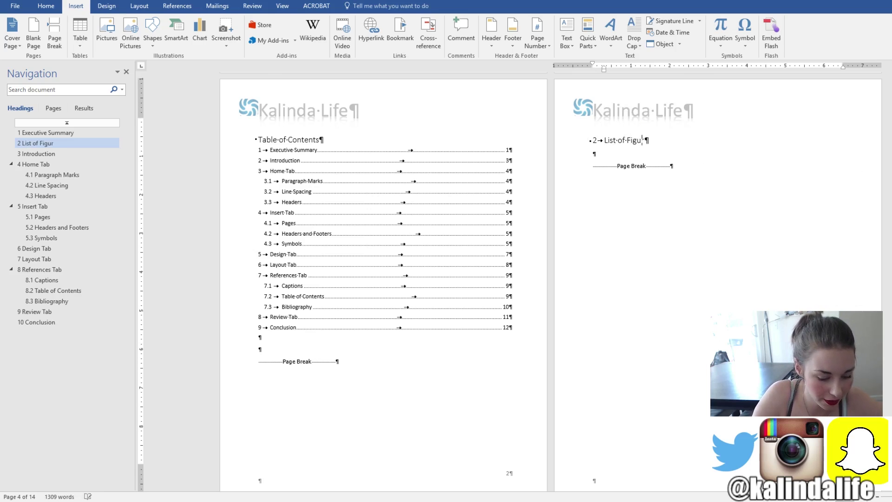
- Remove the chapter number and its indent from the List of Figures heading
click(708, 232)
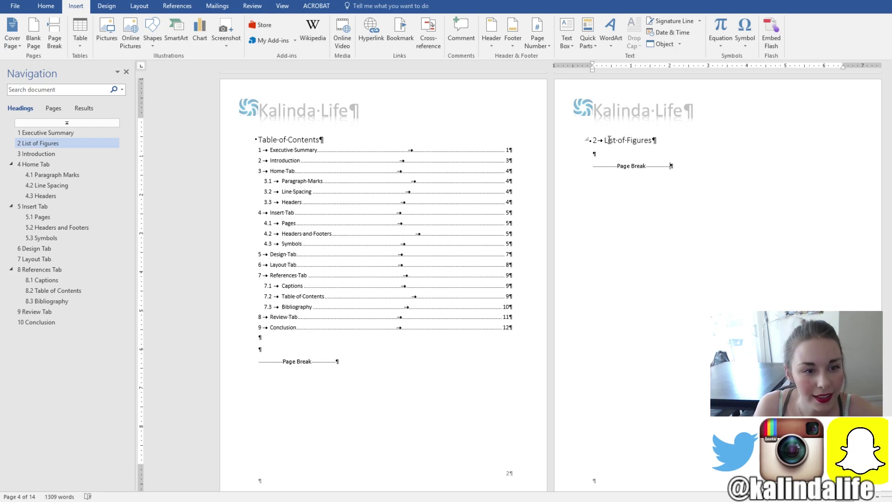
click(605, 140)
key(BackSpace)
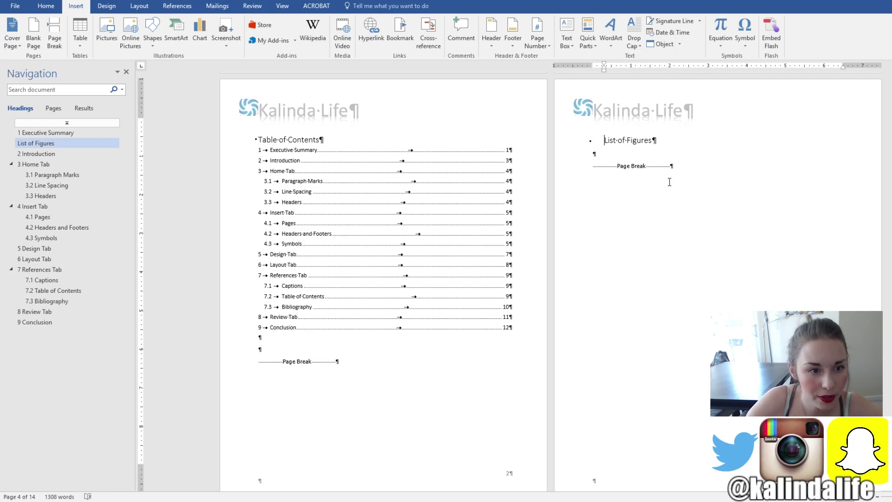
- Remove the chapter number and its indent from the Executive Summary heading
scroll(674, 181, up, 3)
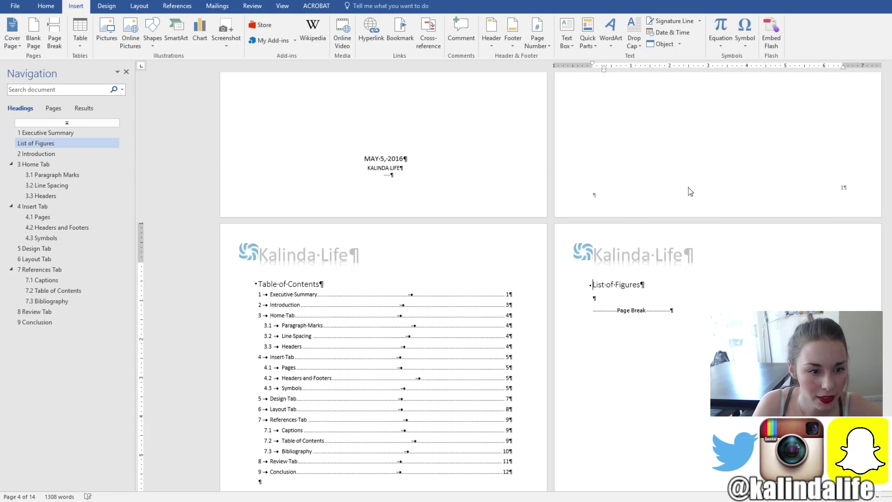
scroll(673, 297, up, 3)
scroll(674, 297, up, 3)
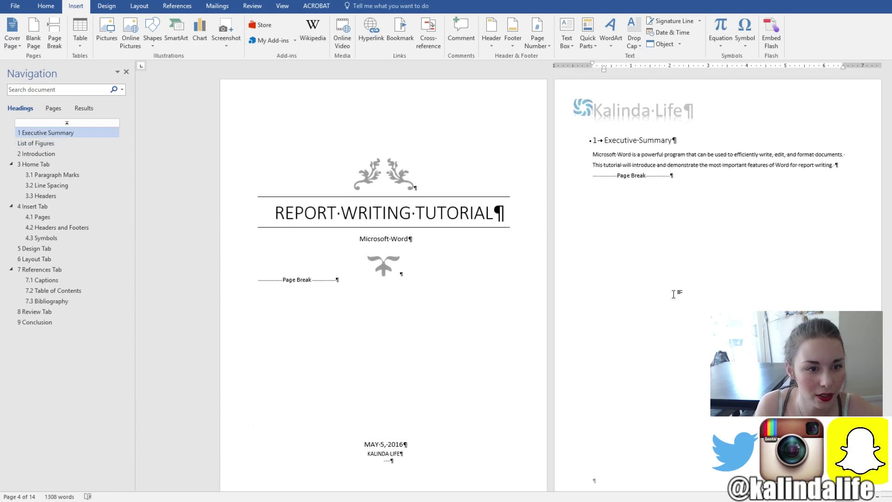
click(605, 141)
key(BackSpace)
key(BackSpace)
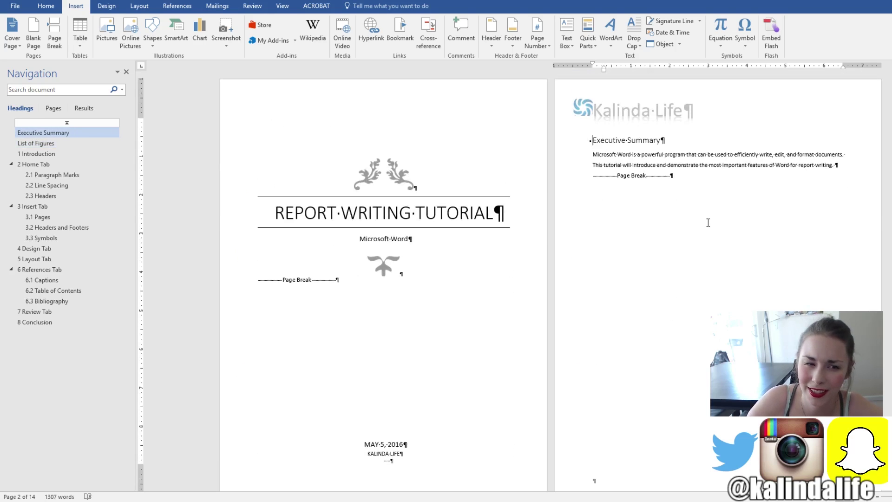
- Delete the two blank paragraphs above the Introduction heading
scroll(710, 218, down, 4)
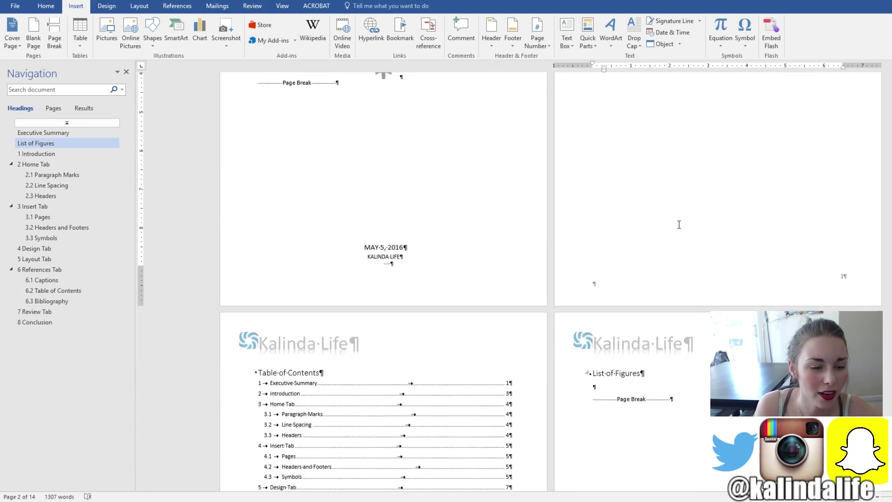
scroll(682, 226, down, 13)
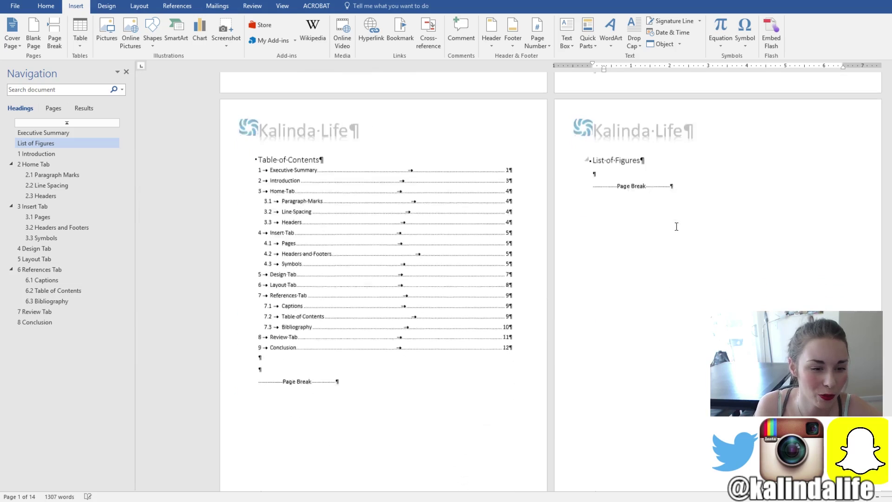
click(280, 168)
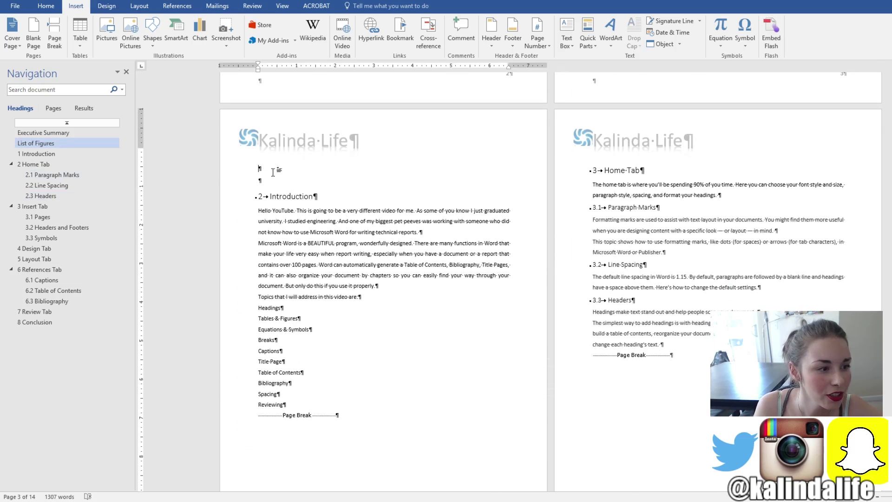
key(Delete)
key(Delete)
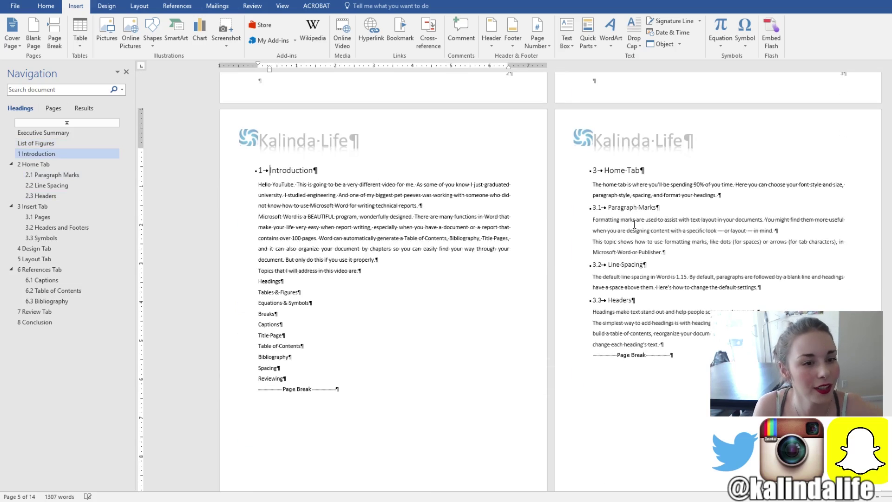
- Check the chapter numbering of the Introduction and Home Tab headings on their pages against the navigation outline
scroll(634, 228, up, 3)
scroll(634, 235, down, 5)
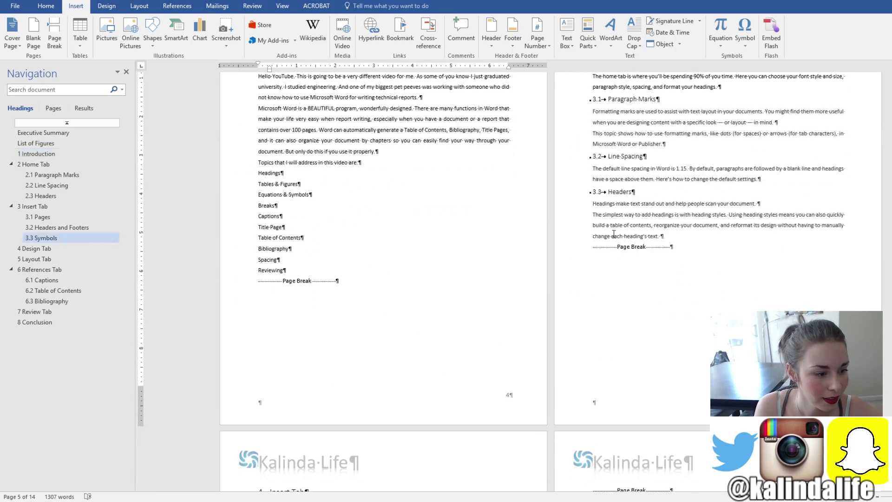
scroll(614, 233, up, 2)
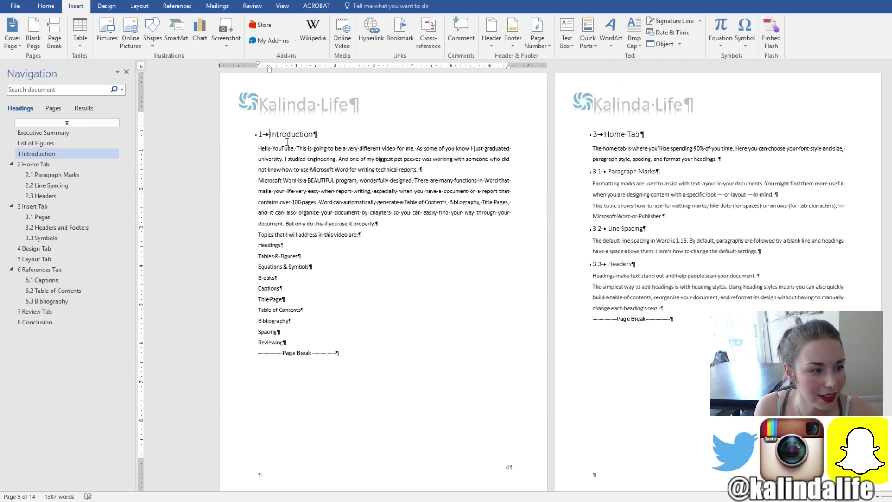
click(494, 213)
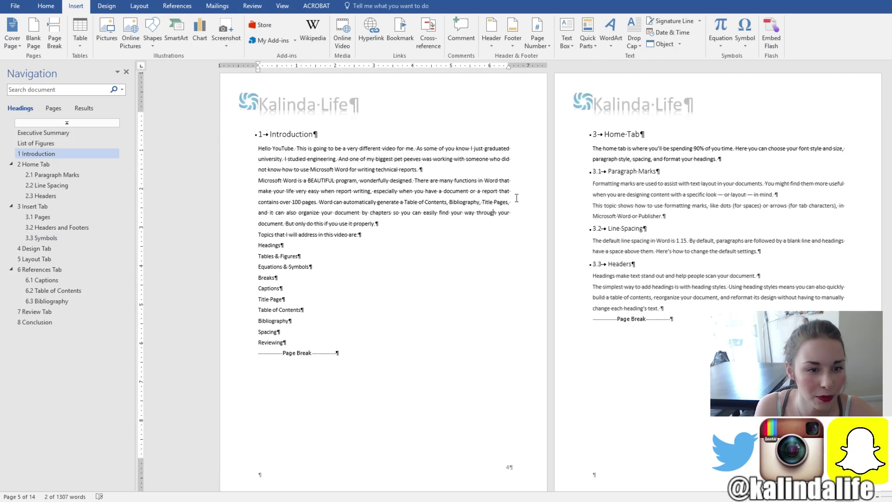
drag(628, 132, 551, 133)
click(626, 157)
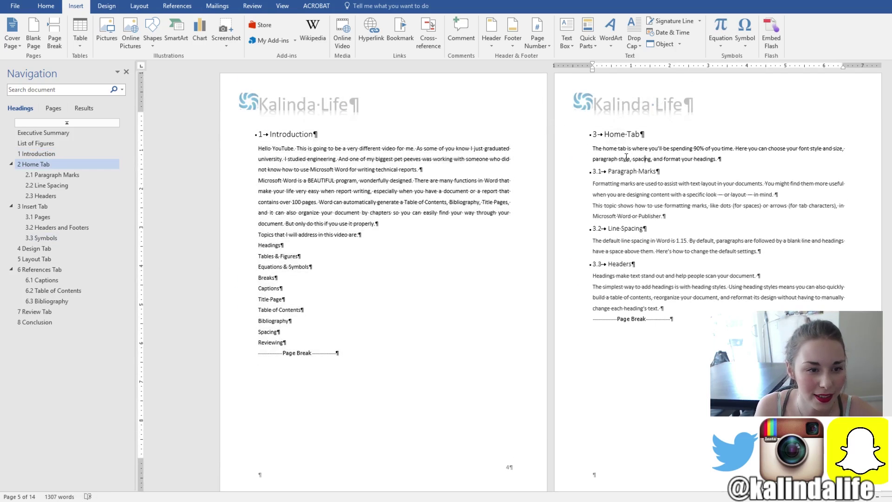
- Correct the Home Tab heading's chapter number to 2 and check the numbering through the Insert Tab chapter
right_click(594, 135)
click(680, 177)
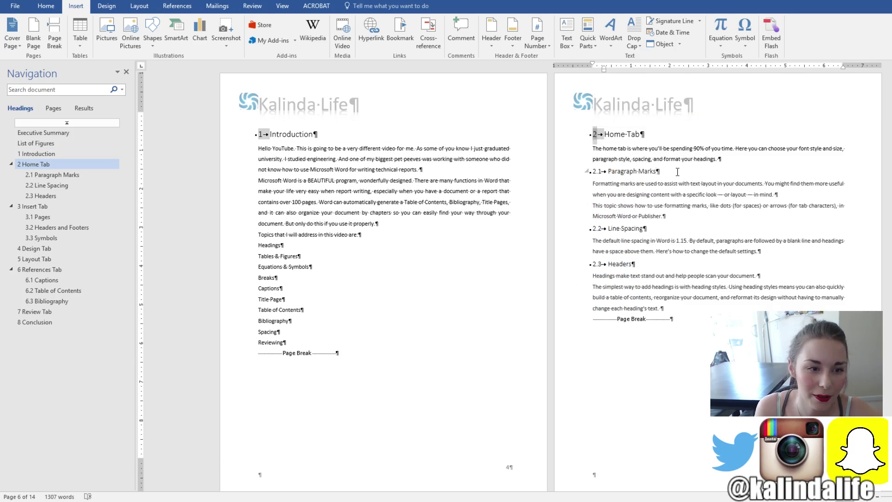
scroll(678, 172, down, 5)
scroll(674, 175, down, 5)
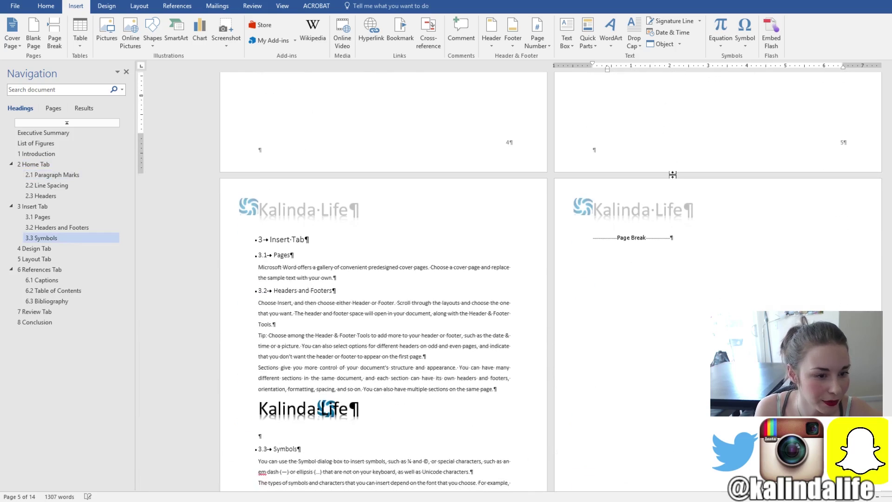
scroll(665, 173, up, 5)
scroll(666, 173, up, 7)
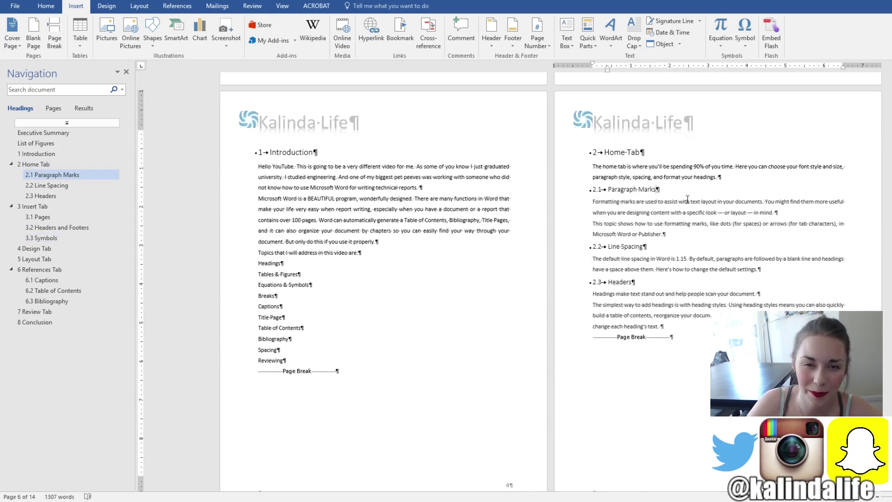
scroll(666, 185, up, 2)
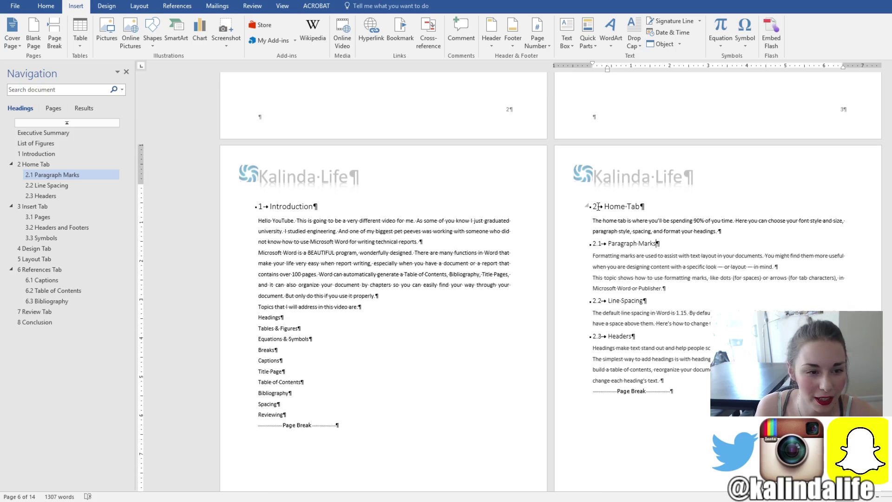
- Show the numbering options available for the Home Tab heading's chapter number, then dismiss them
click(595, 206)
right_click(595, 208)
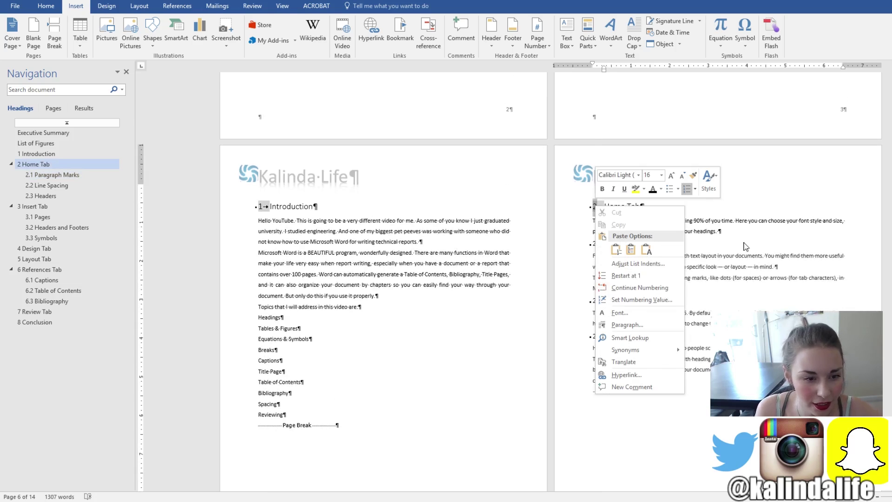
click(695, 283)
- Insert a table of figures under the List of Figures heading using the Figure caption label
scroll(705, 263, up, 6)
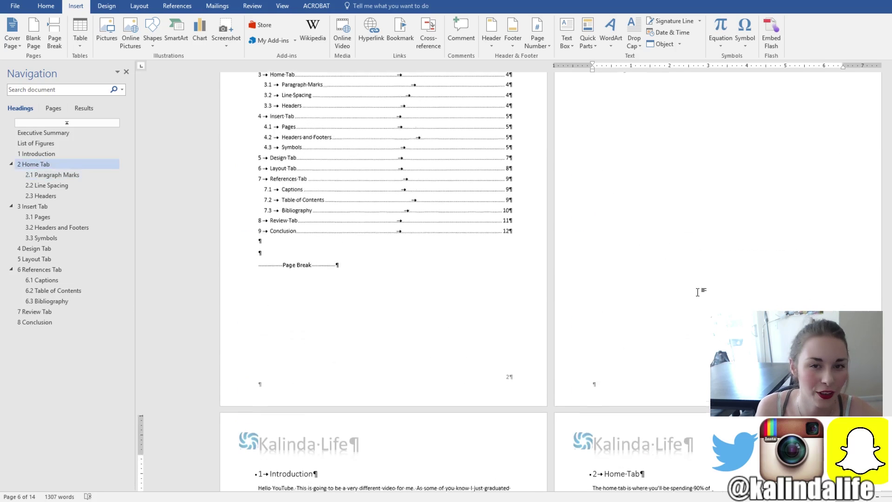
scroll(695, 286, up, 7)
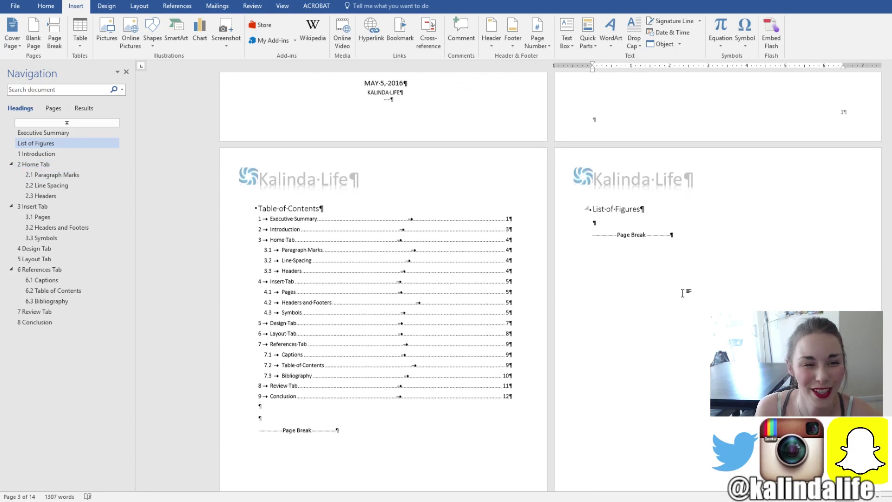
scroll(688, 296, up, 3)
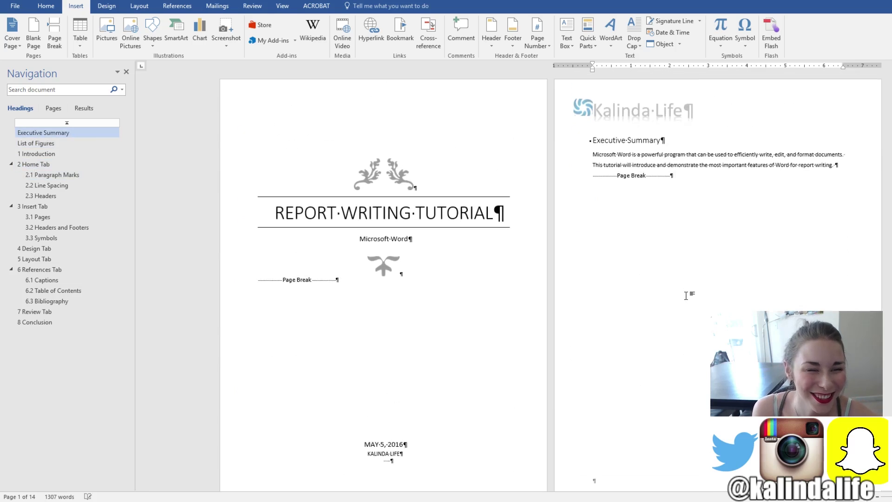
scroll(580, 281, down, 6)
scroll(581, 283, down, 3)
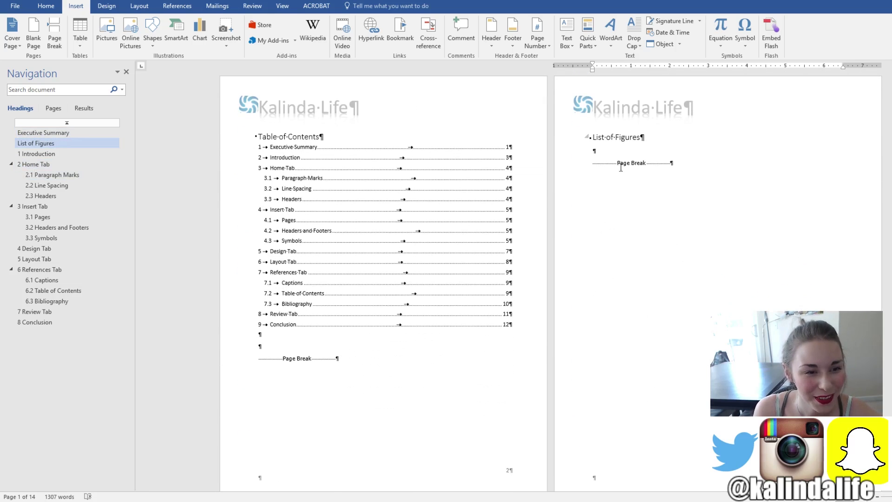
click(602, 152)
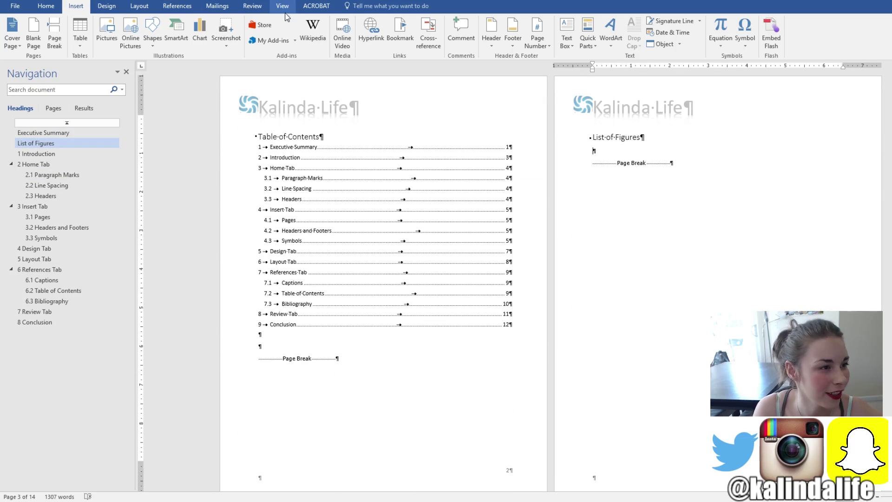
click(184, 8)
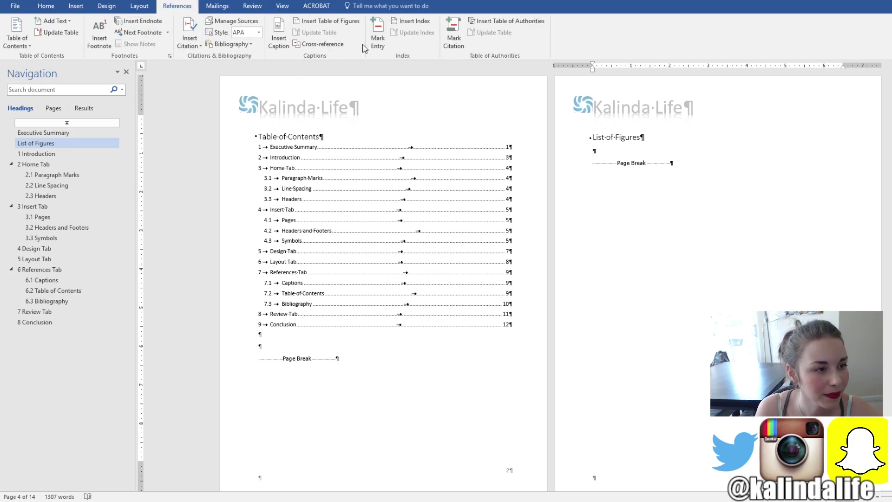
click(320, 23)
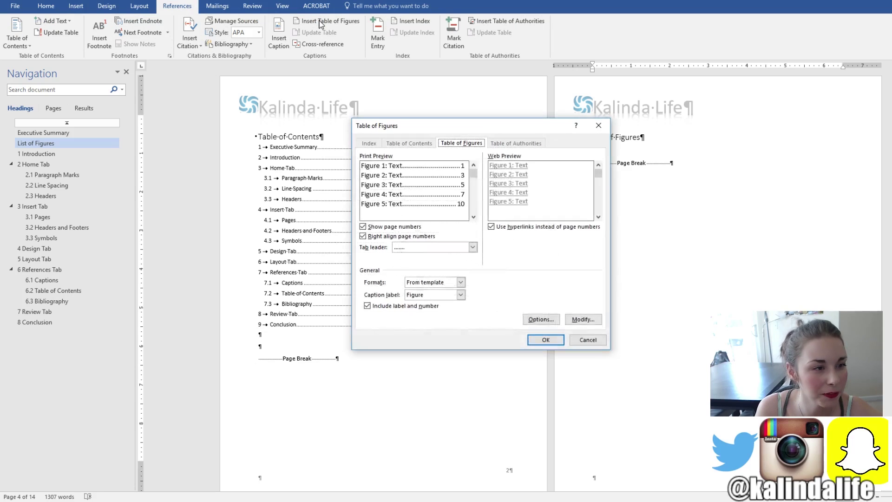
click(460, 296)
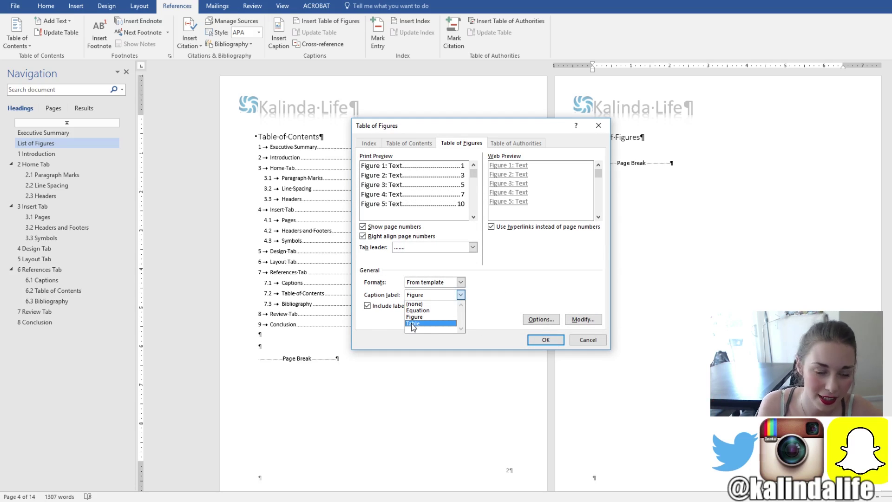
click(413, 318)
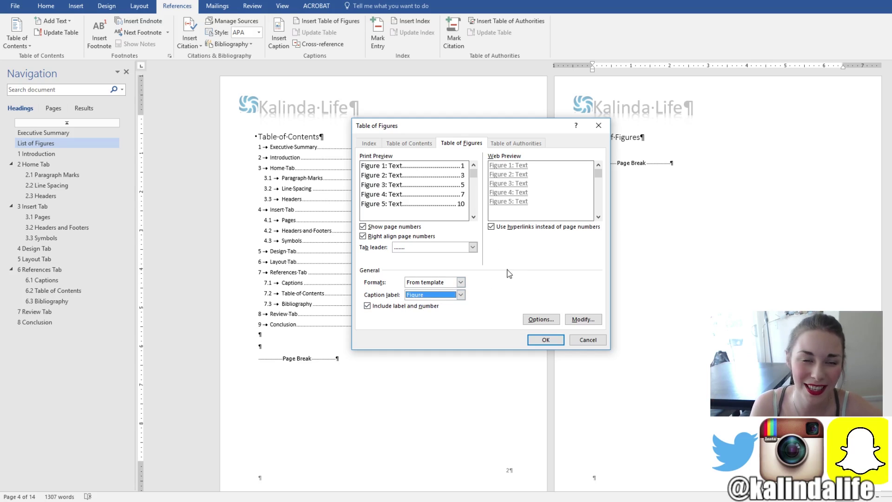
click(546, 340)
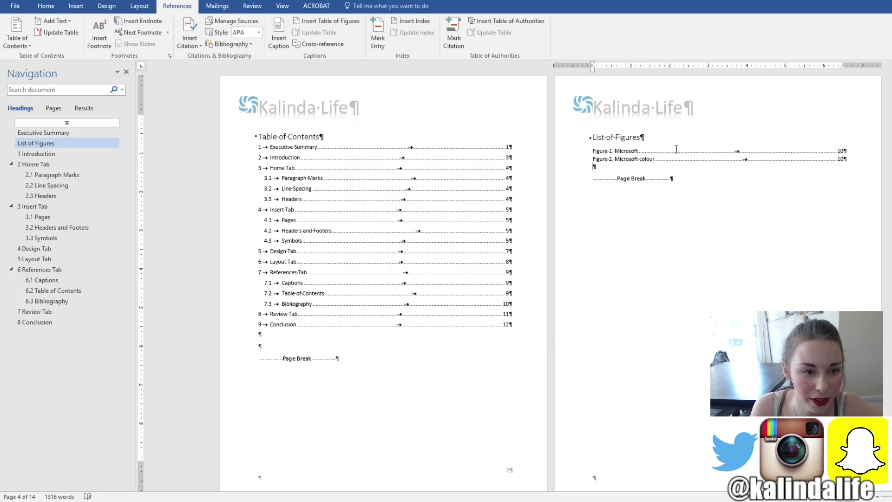
- Set the line spacing of the entries under List of Figures to 1.5
click(604, 151)
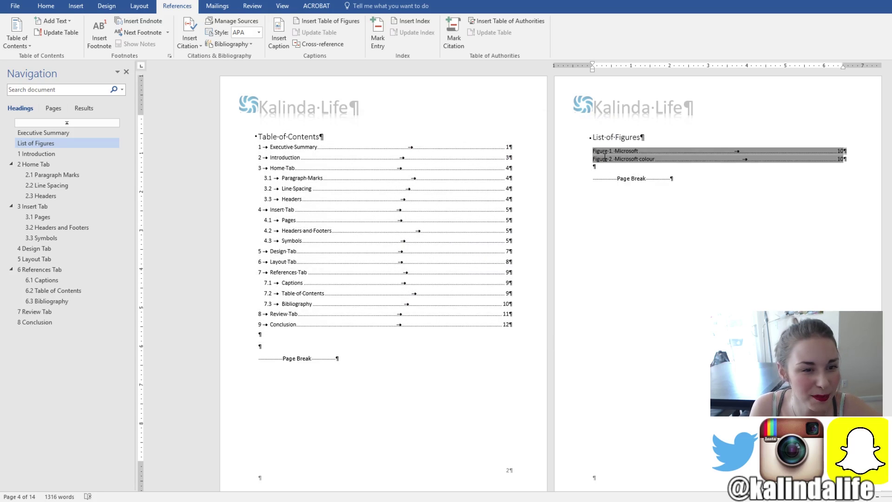
click(46, 6)
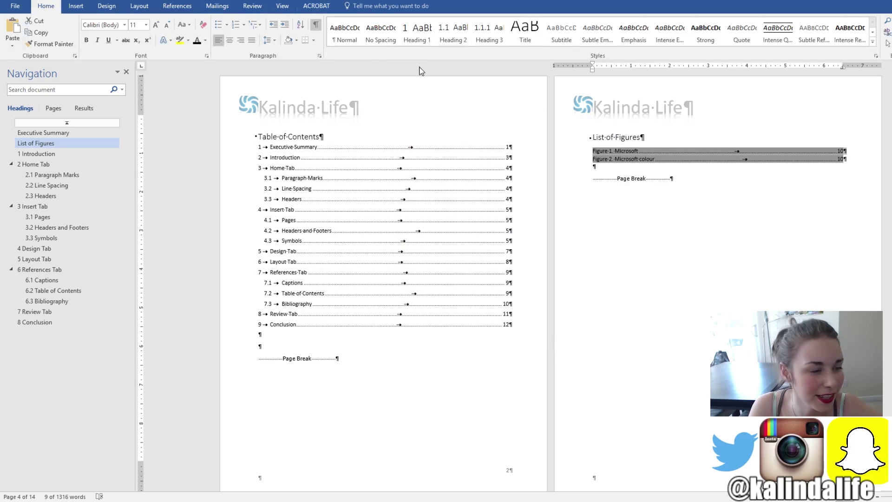
click(268, 41)
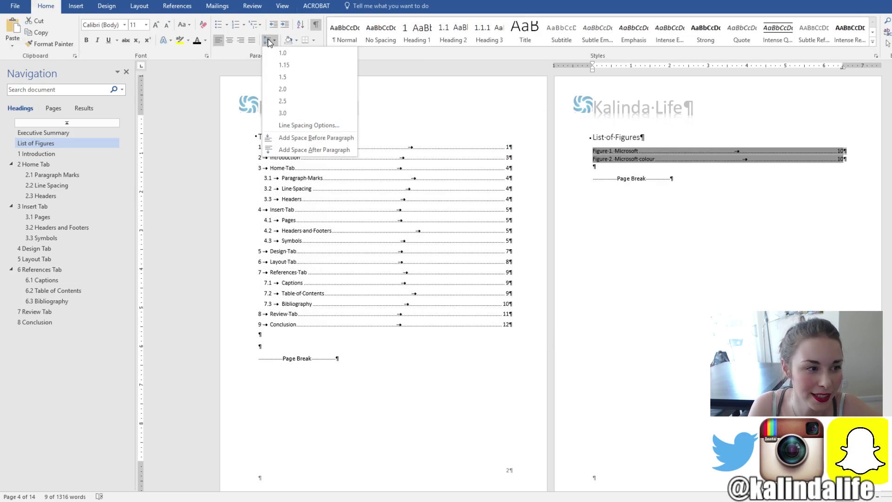
click(297, 77)
click(624, 189)
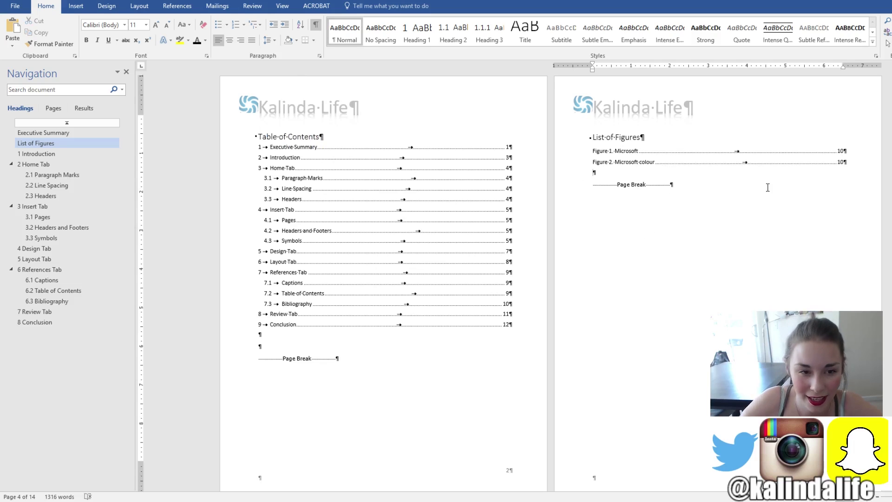
- Update the table of figures field under the List of Figures heading
click(775, 155)
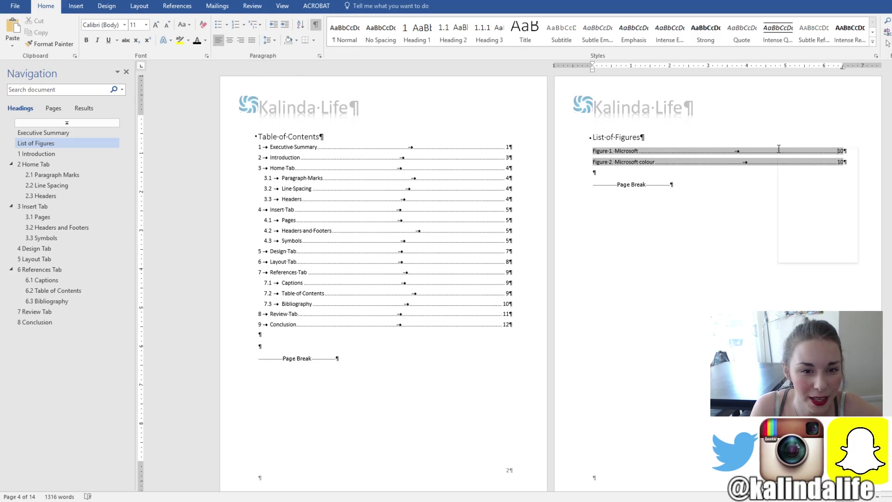
right_click(778, 148)
click(819, 210)
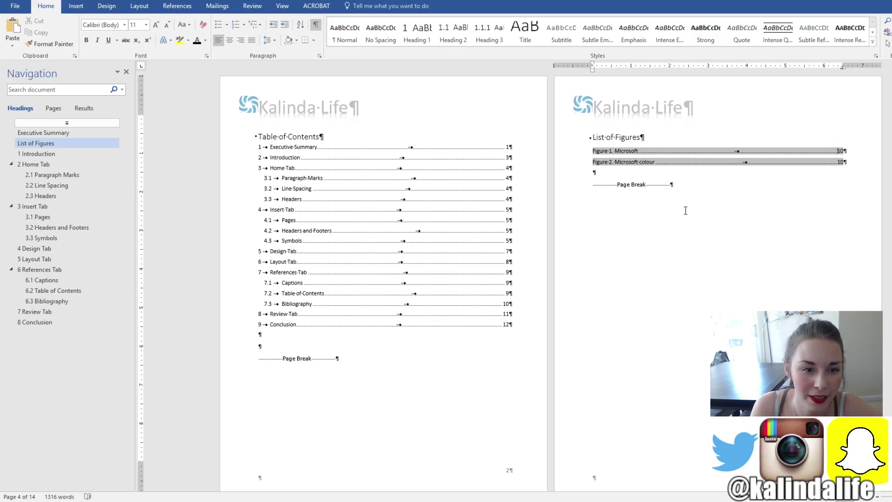
click(685, 209)
scroll(621, 227, down, 2)
scroll(616, 242, up, 3)
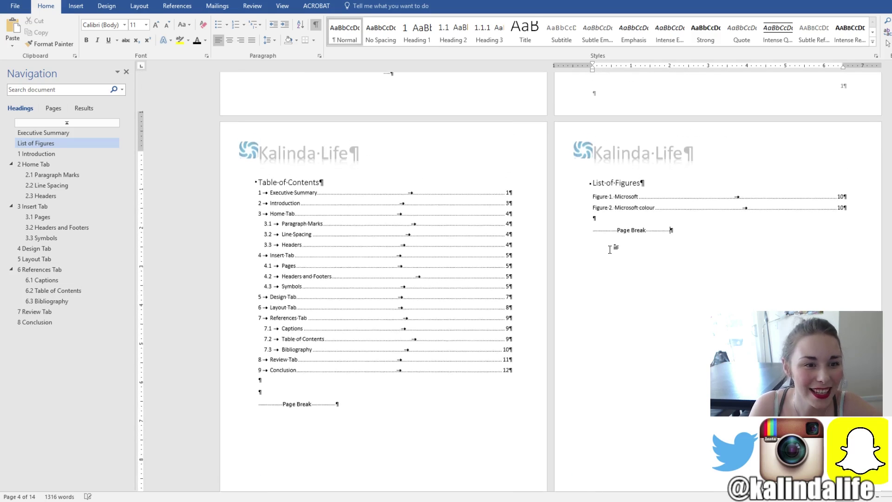
scroll(551, 278, down, 2)
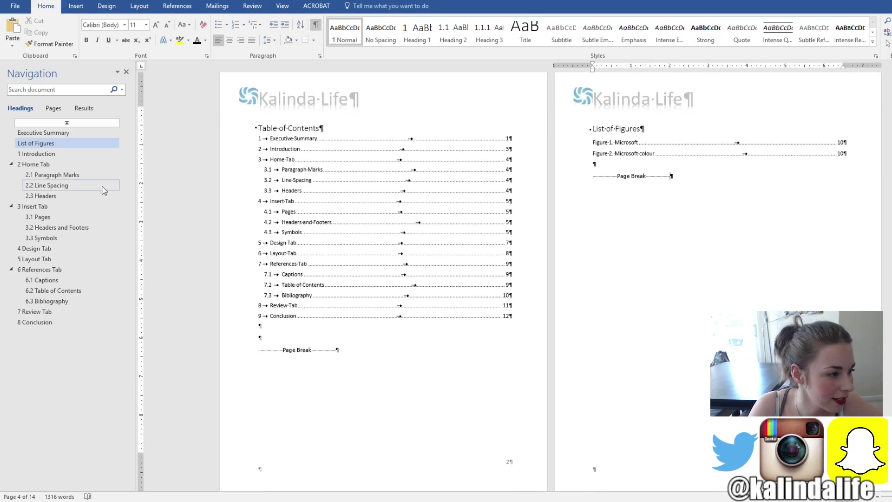
- Add a page break after the last paragraph of the Conclusion chapter
click(33, 270)
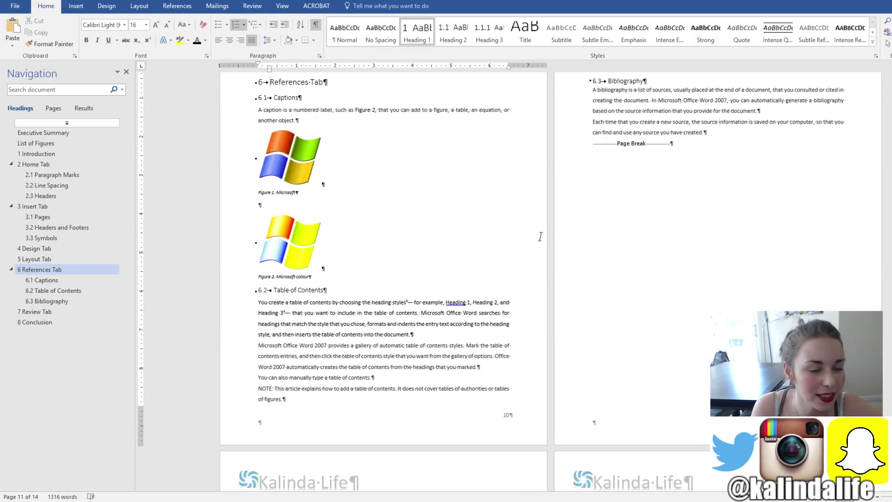
scroll(673, 148, down, 15)
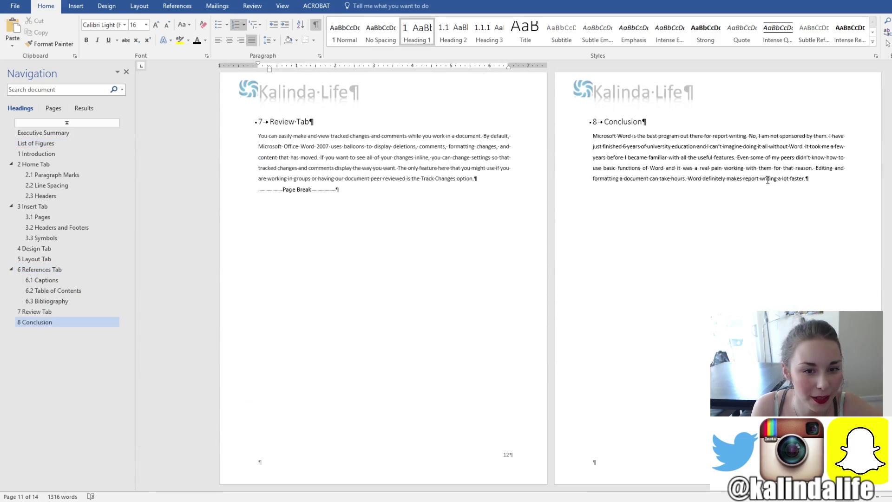
click(827, 185)
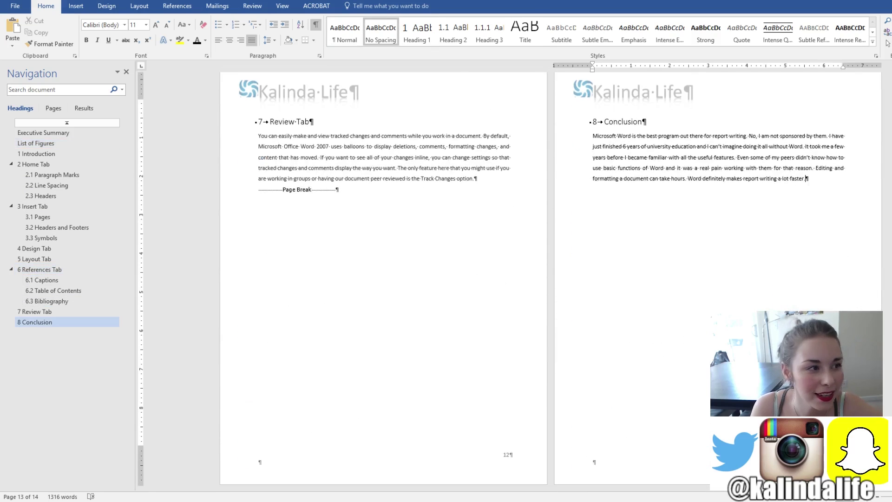
click(77, 6)
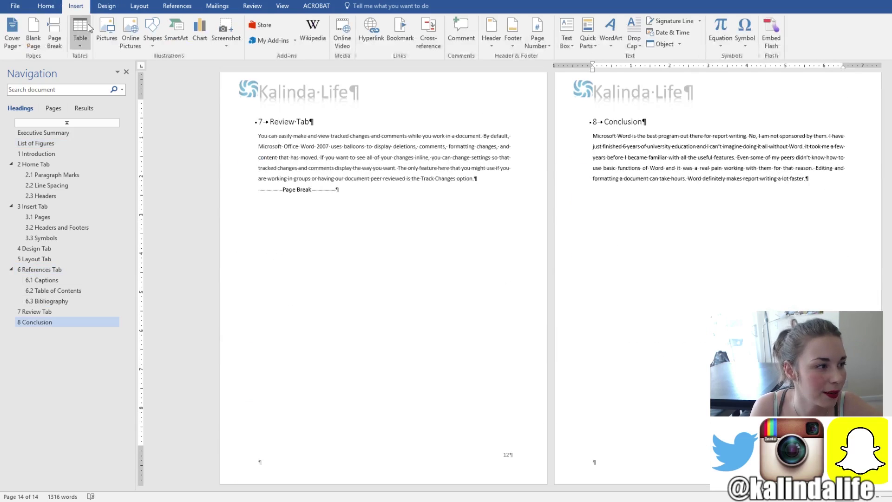
click(55, 32)
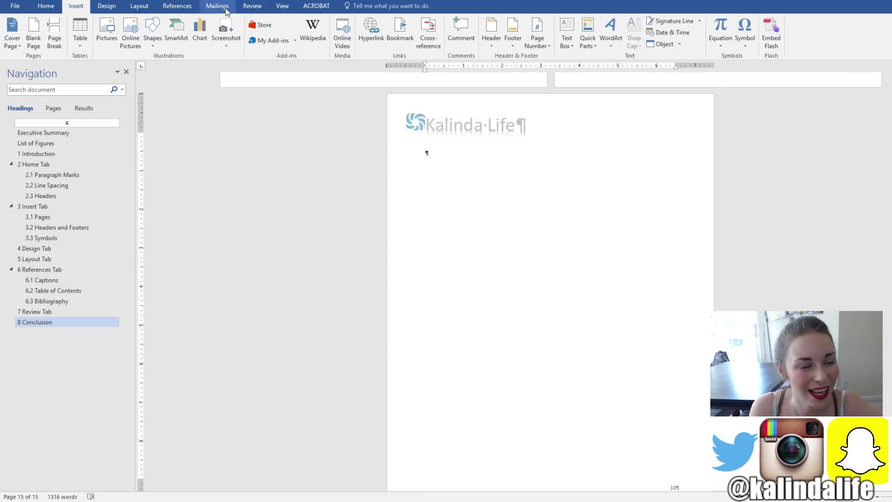
- Insert the built-in References bibliography on the blank last page and place the cursor below it
click(188, 9)
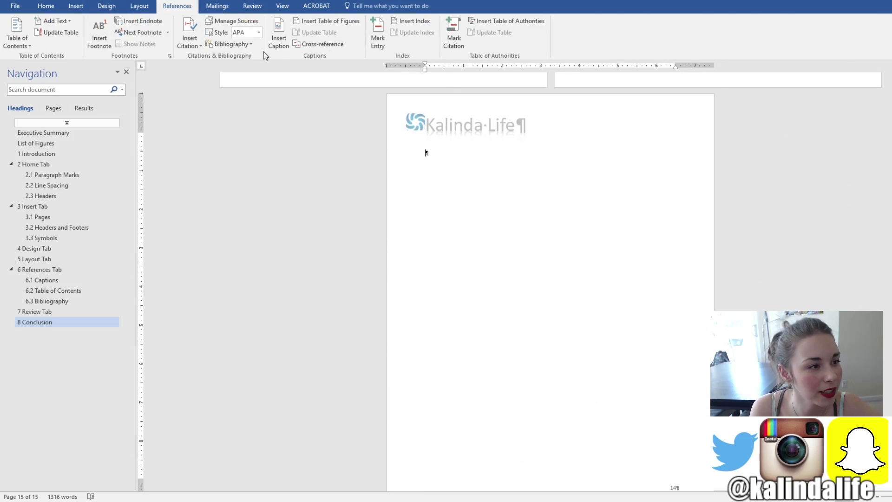
click(253, 47)
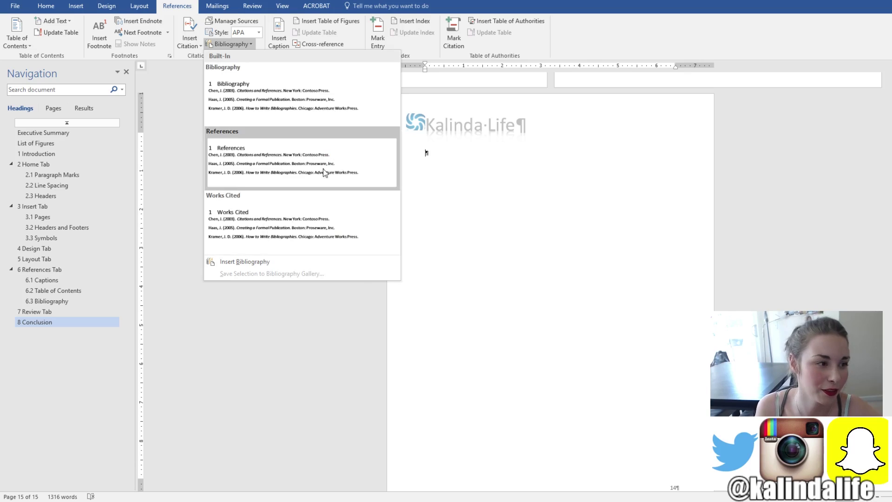
click(291, 150)
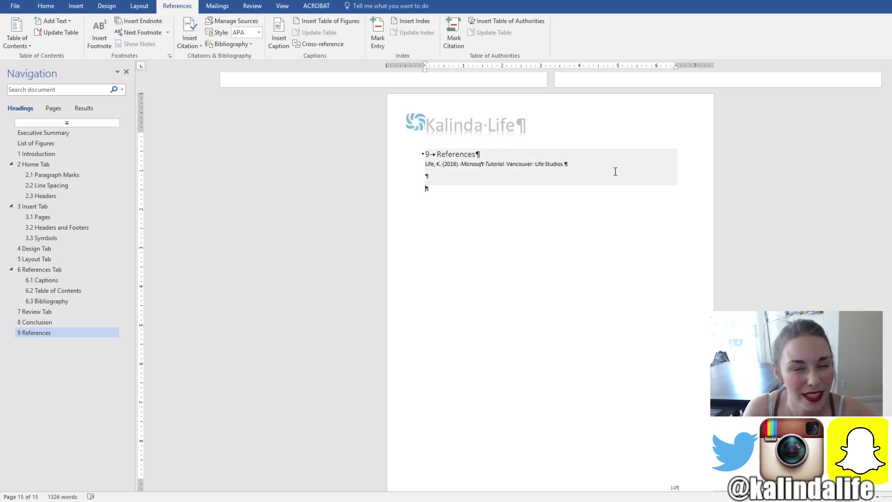
key(BackSpace)
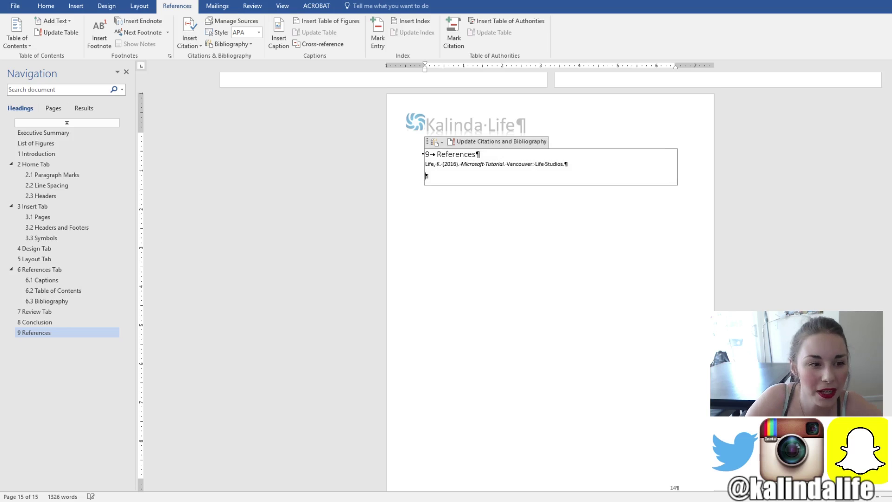
click(520, 229)
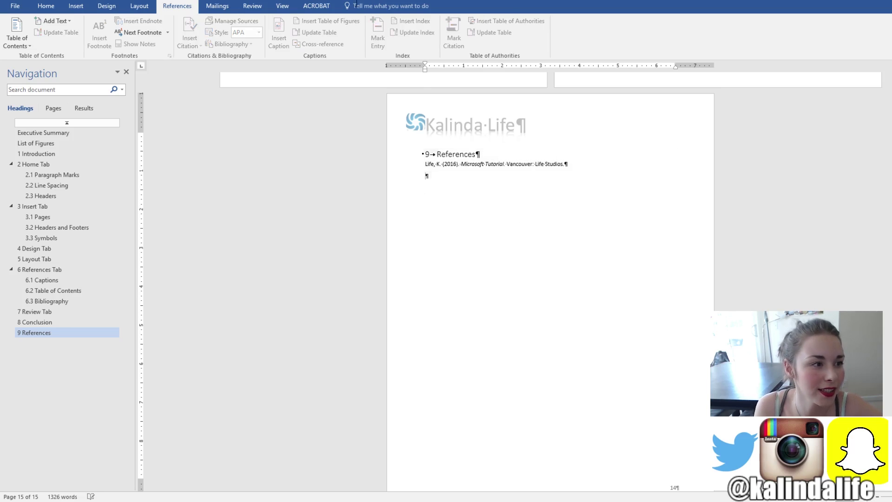
double_click(449, 220)
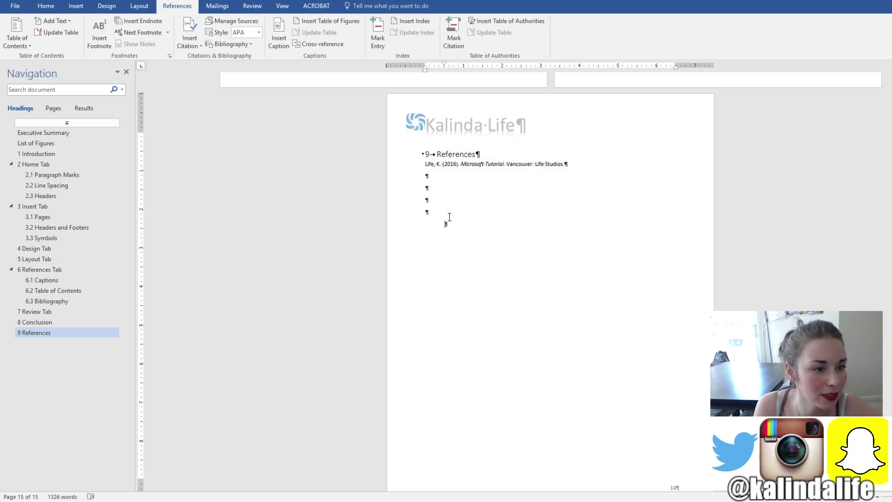
- Review the blank form for creating a source and the details of the Microsoft Tutorial source in the Source Manager
click(227, 22)
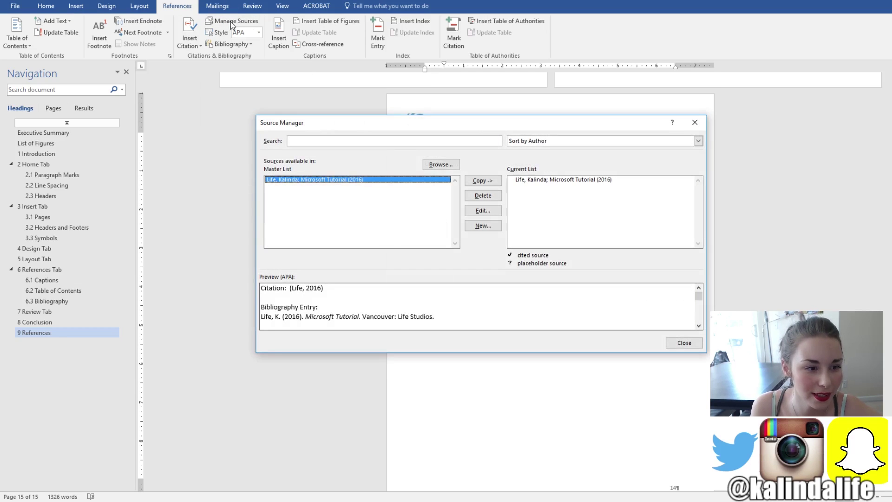
click(484, 226)
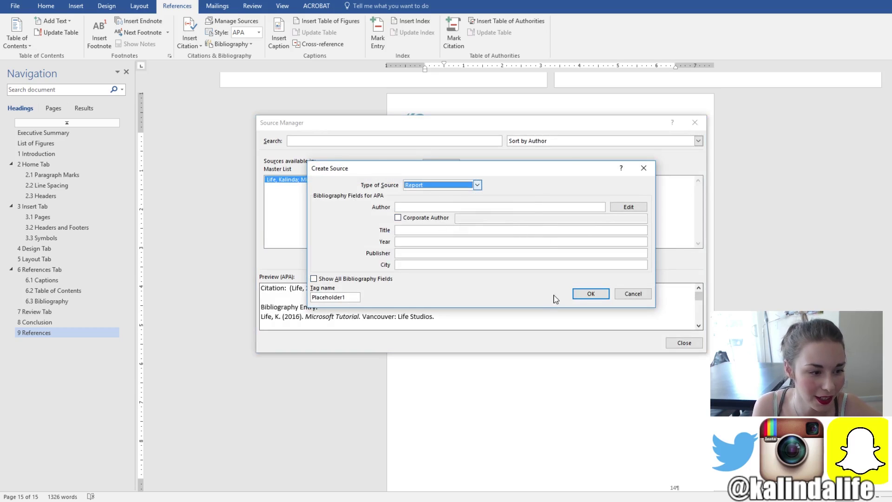
click(621, 295)
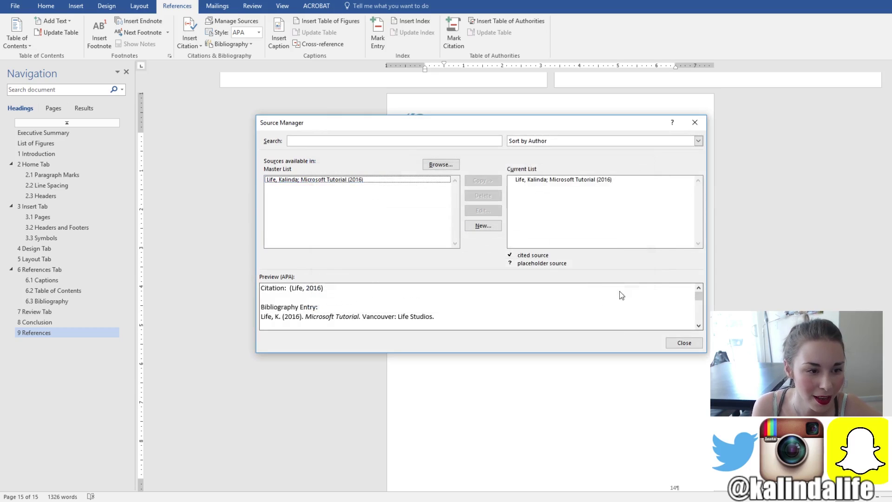
click(556, 179)
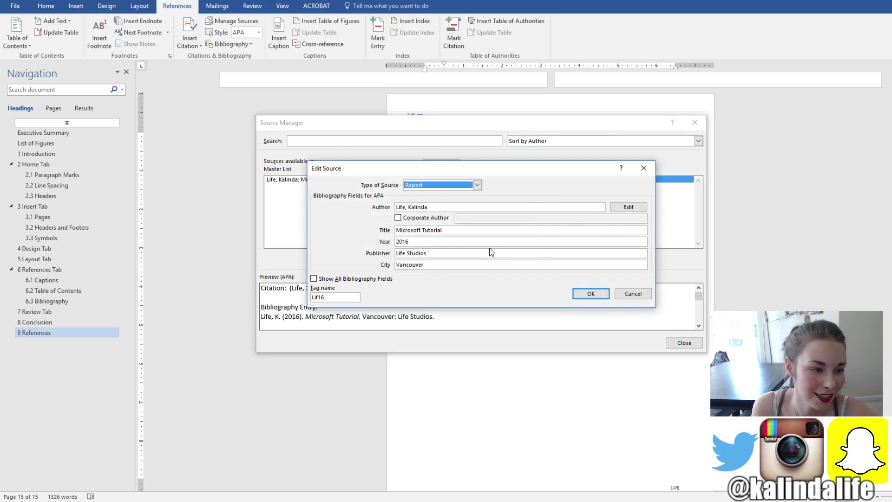
click(591, 295)
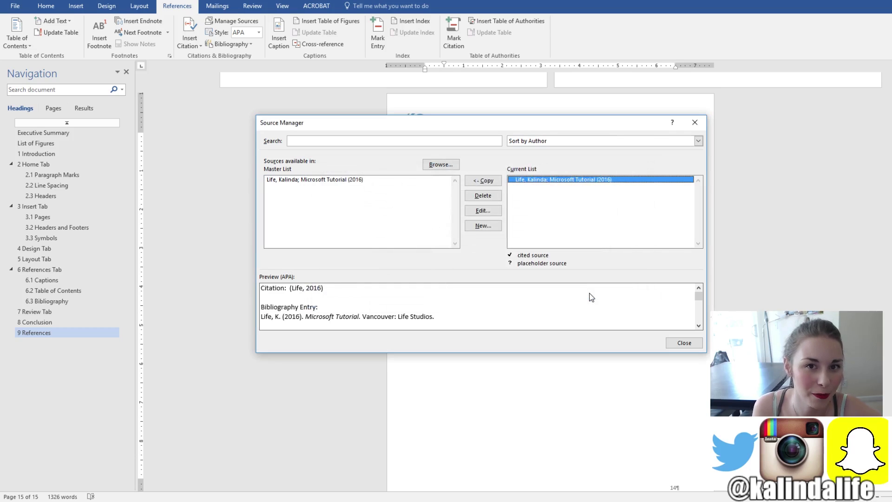
click(681, 343)
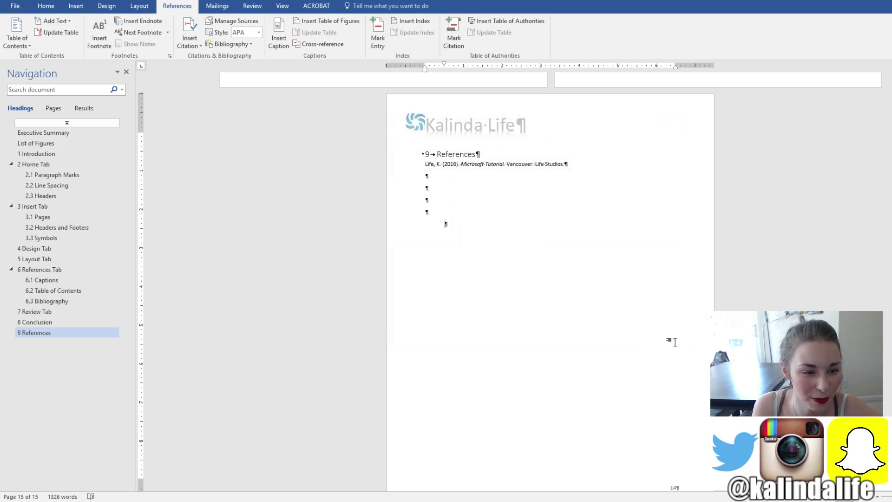